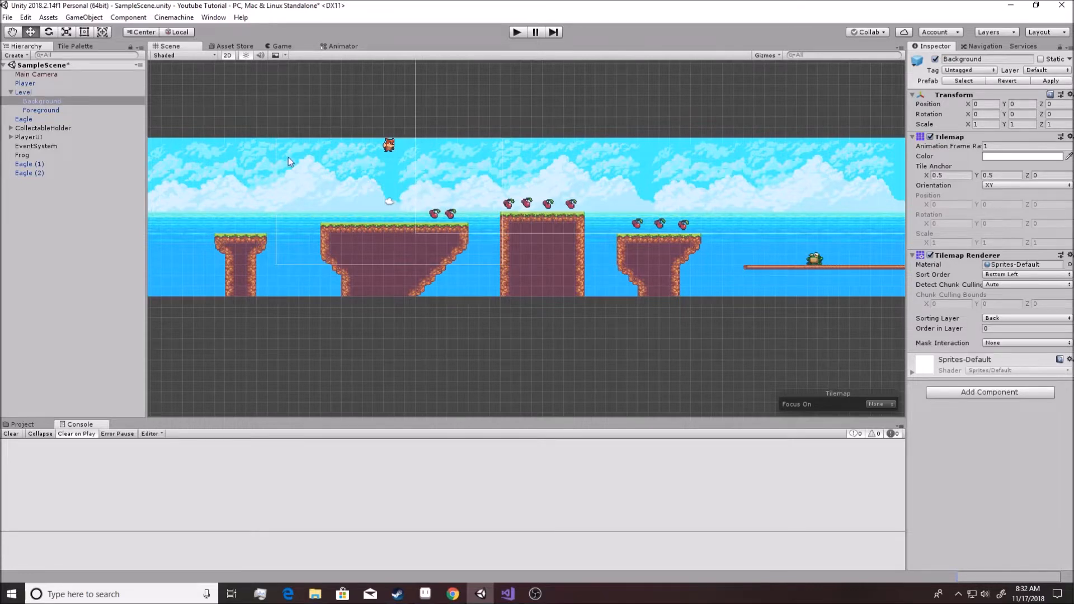
Check the Cinemachine package's installation details in the Package Manager's list of all packages
click(27, 75)
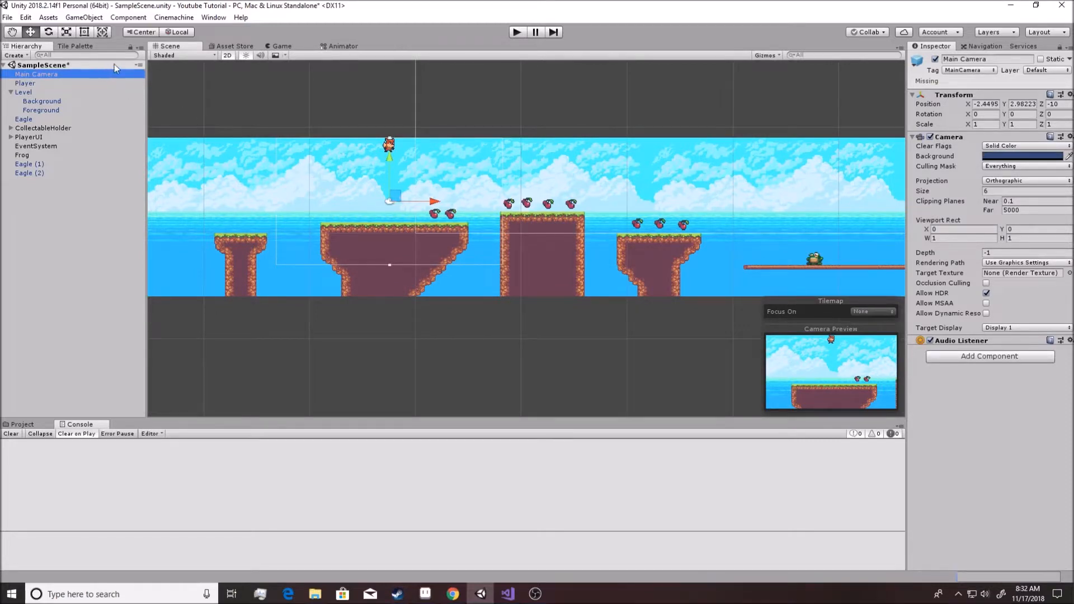
click(222, 18)
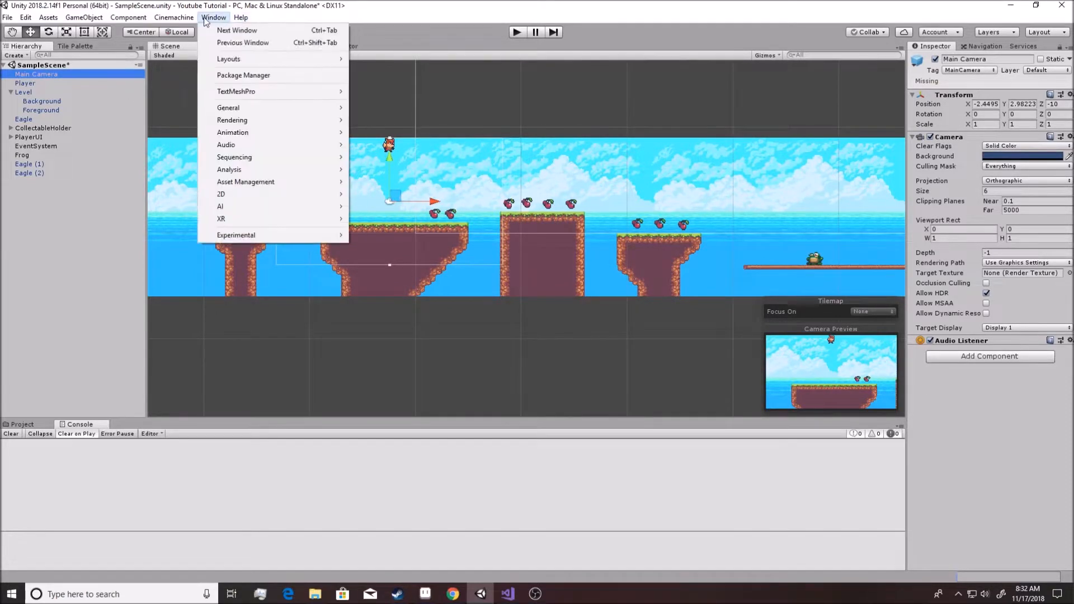
click(244, 75)
click(278, 156)
scroll(206, 254, down, 6)
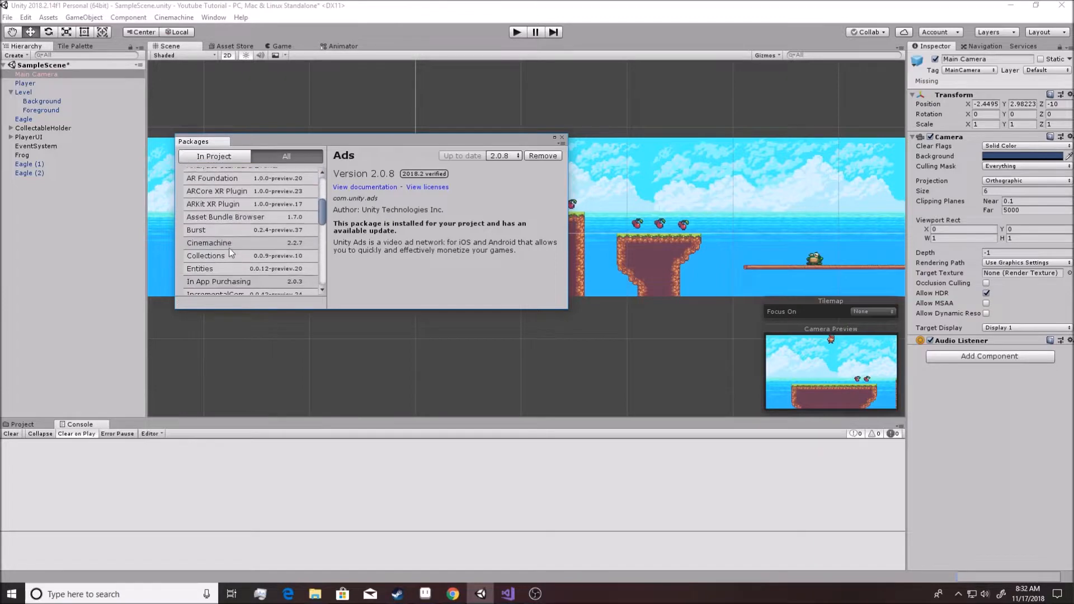
click(228, 244)
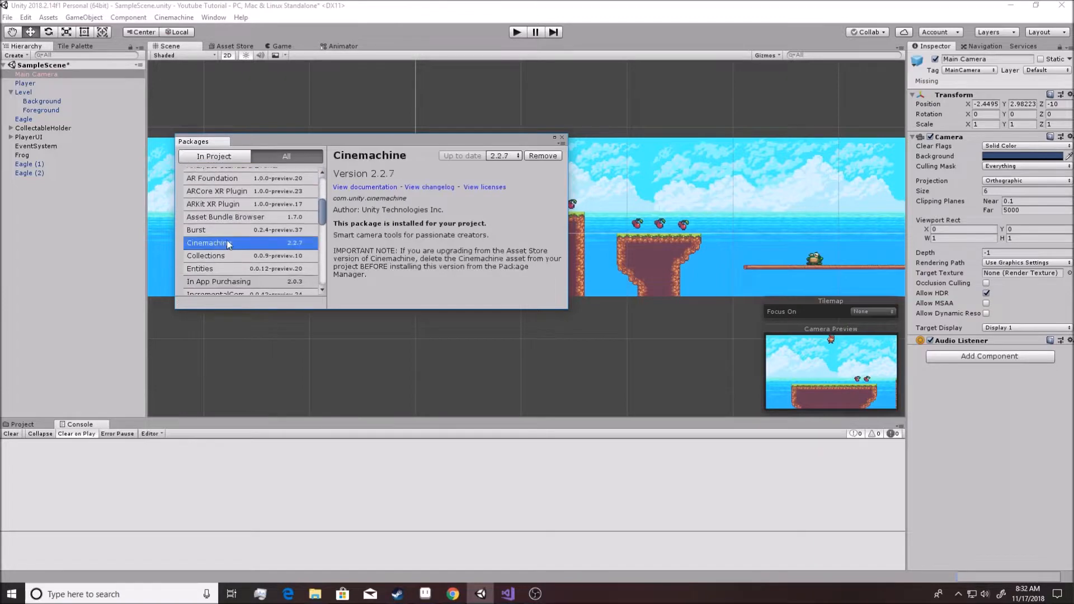
click(562, 139)
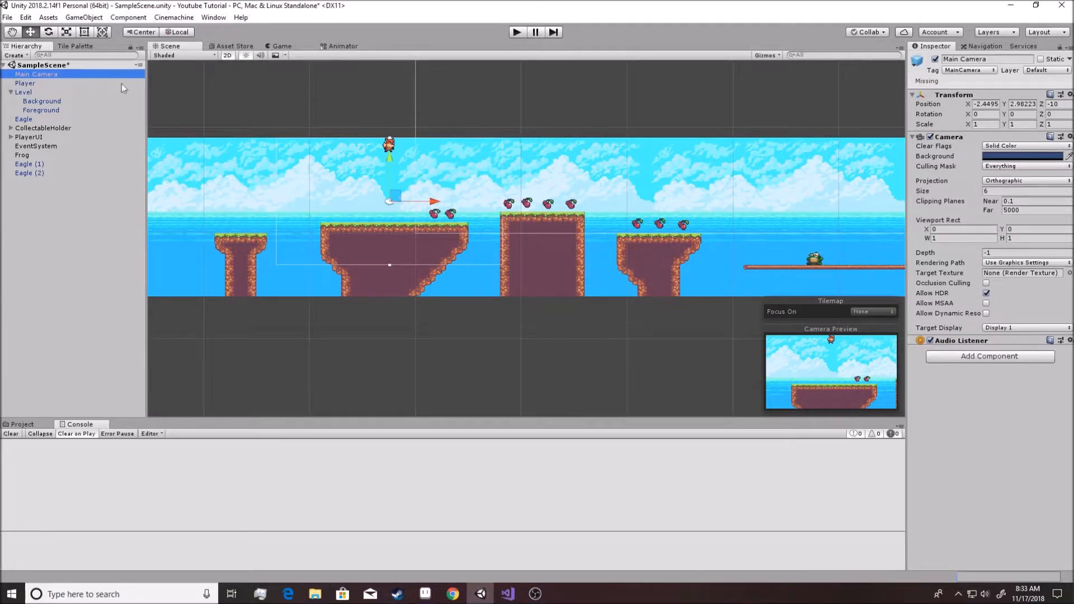
Create a Cinemachine 2D camera in the scene and collapse its Body and Transitions settings
click(174, 18)
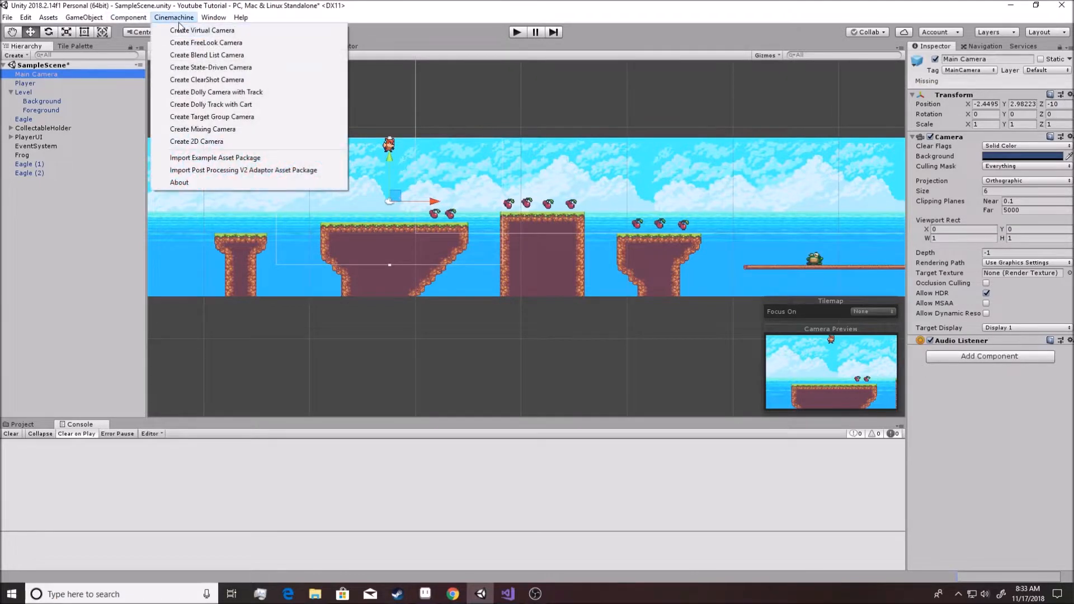
click(54, 213)
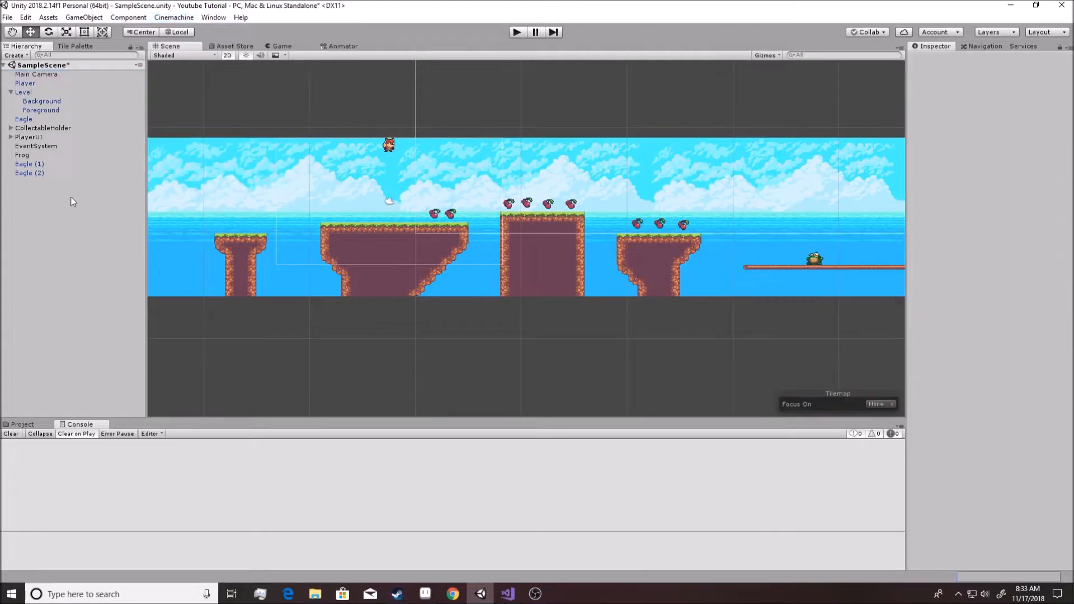
click(174, 18)
click(196, 142)
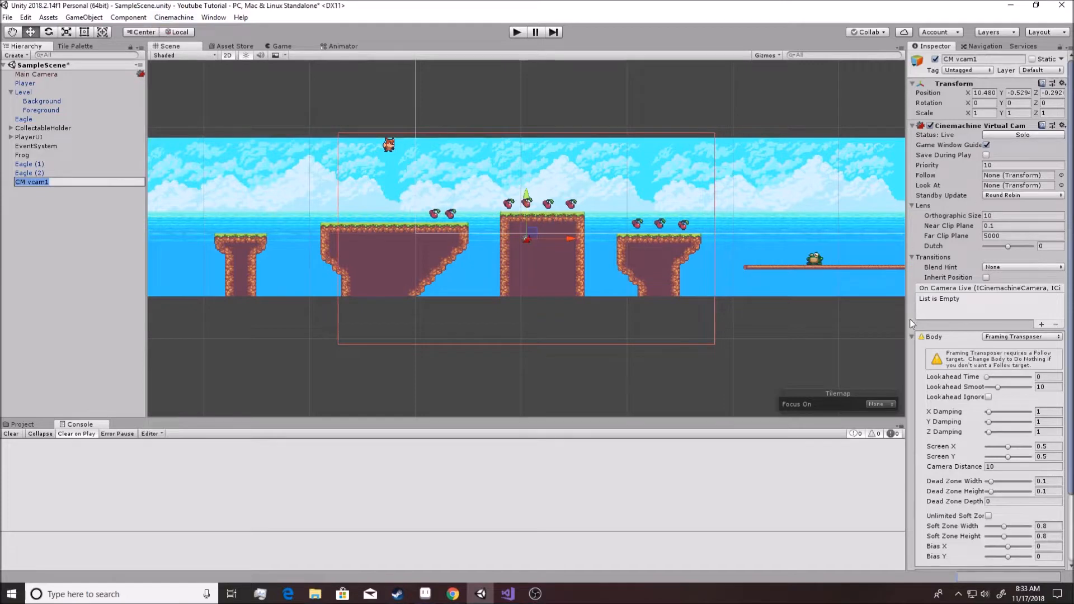
click(910, 336)
click(911, 257)
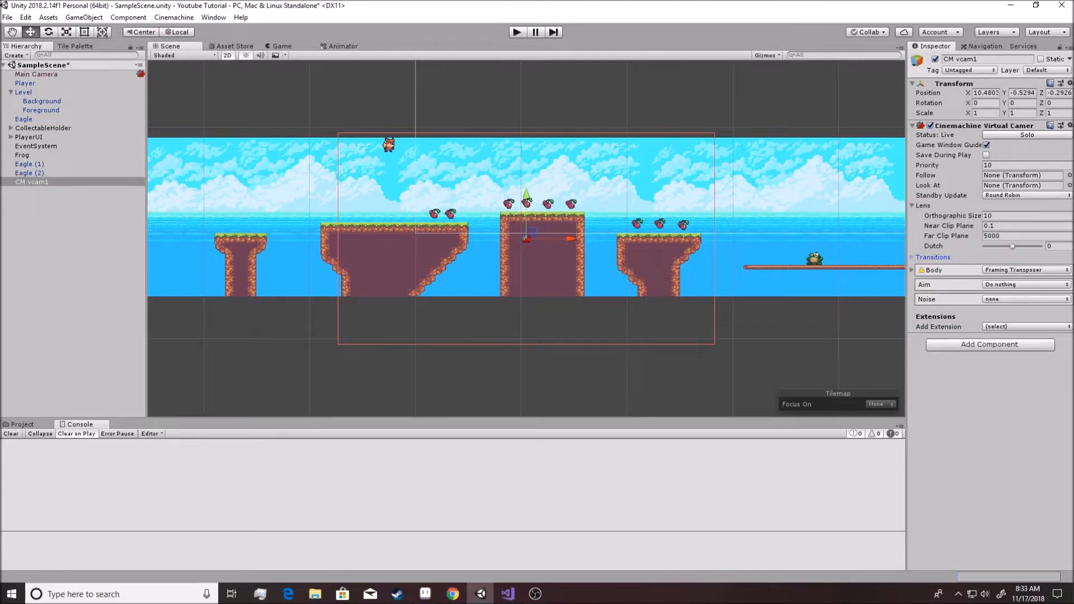
Compare the Main Camera, the virtual camera and the Player, and examine the Main Camera's Cinemachine Brain component
click(63, 74)
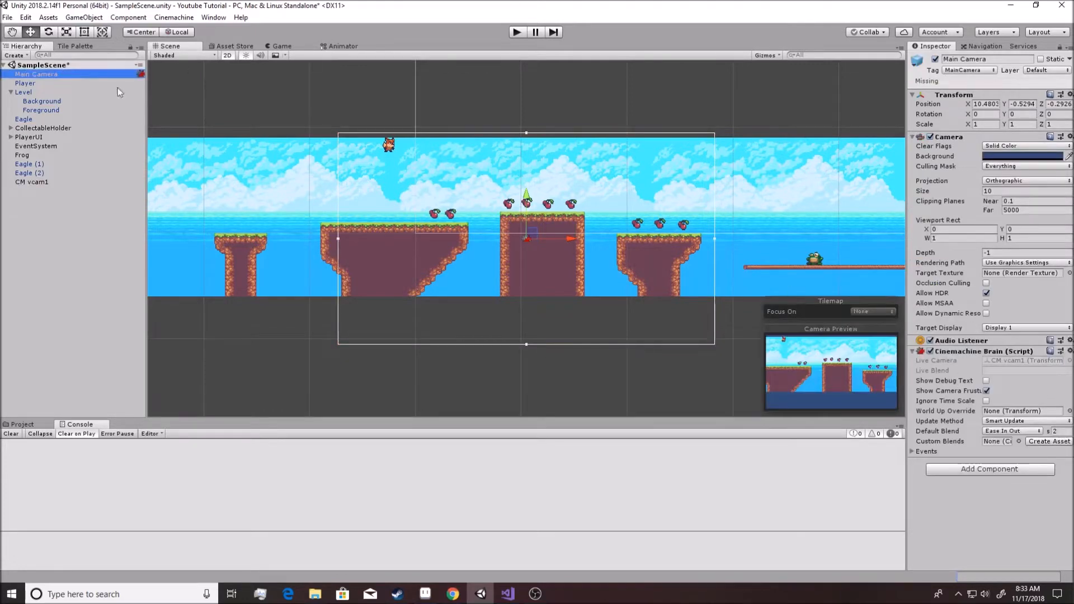
click(30, 183)
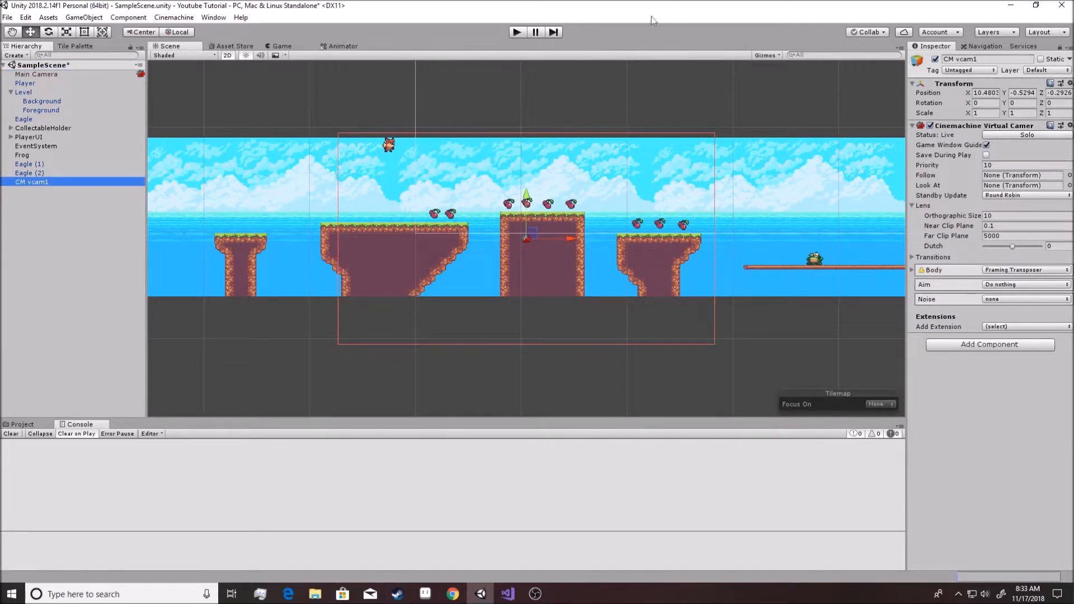
click(25, 83)
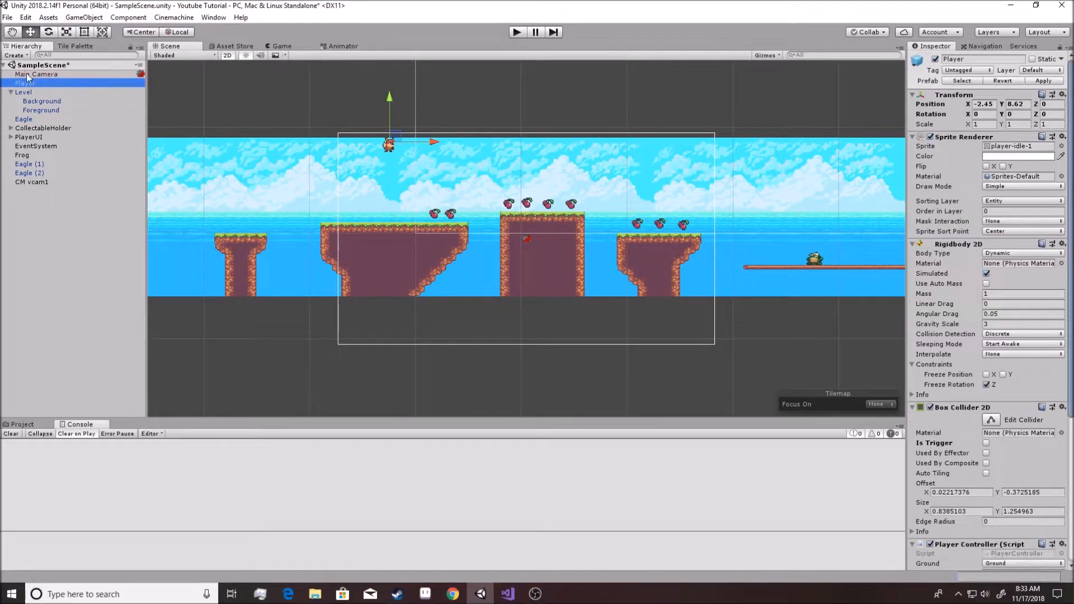
click(28, 74)
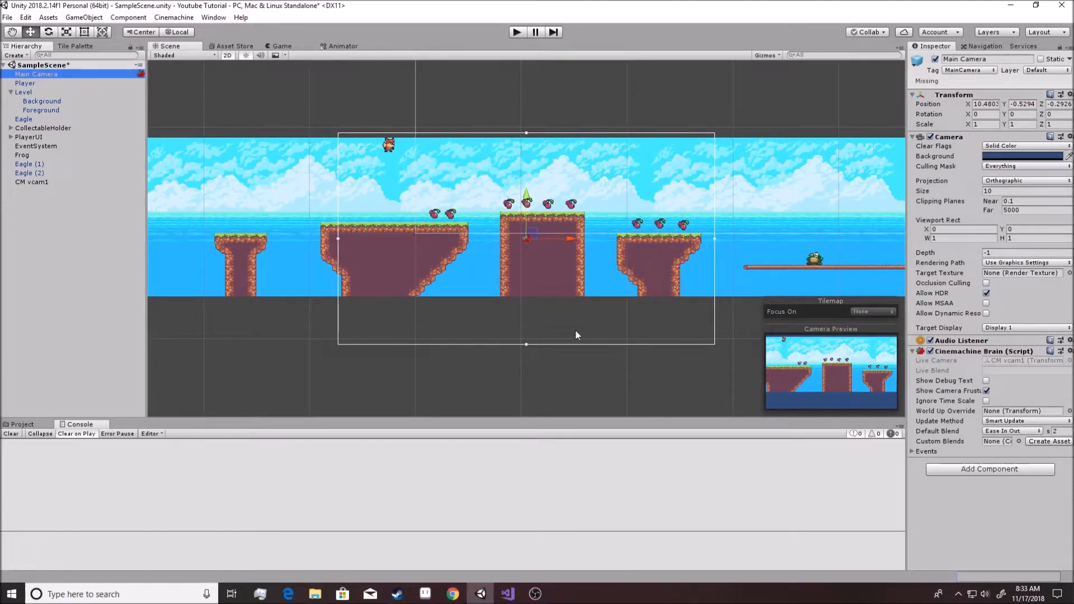
click(1069, 353)
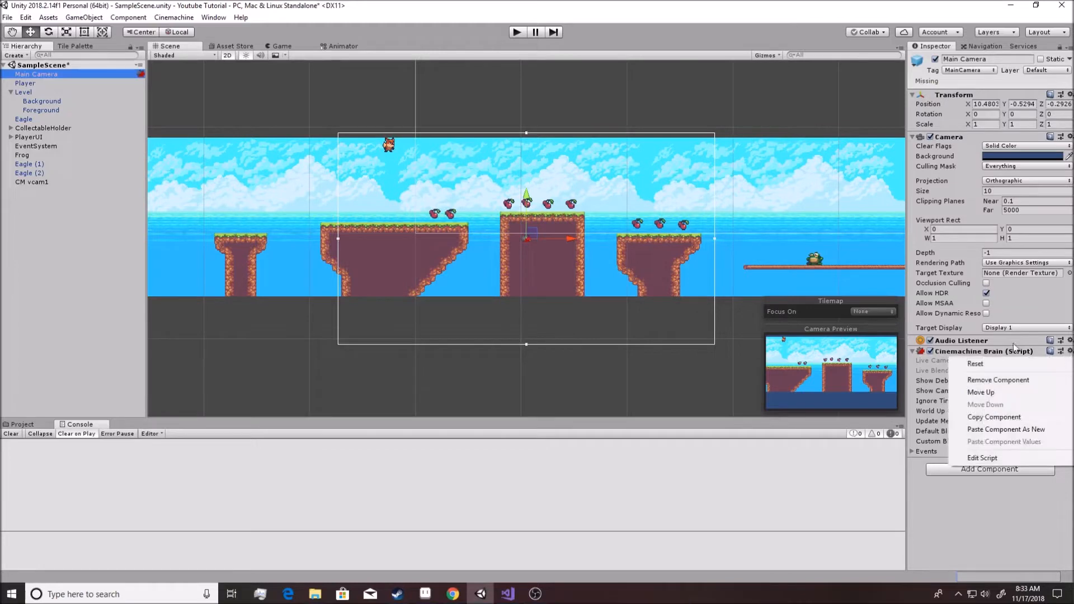
click(964, 488)
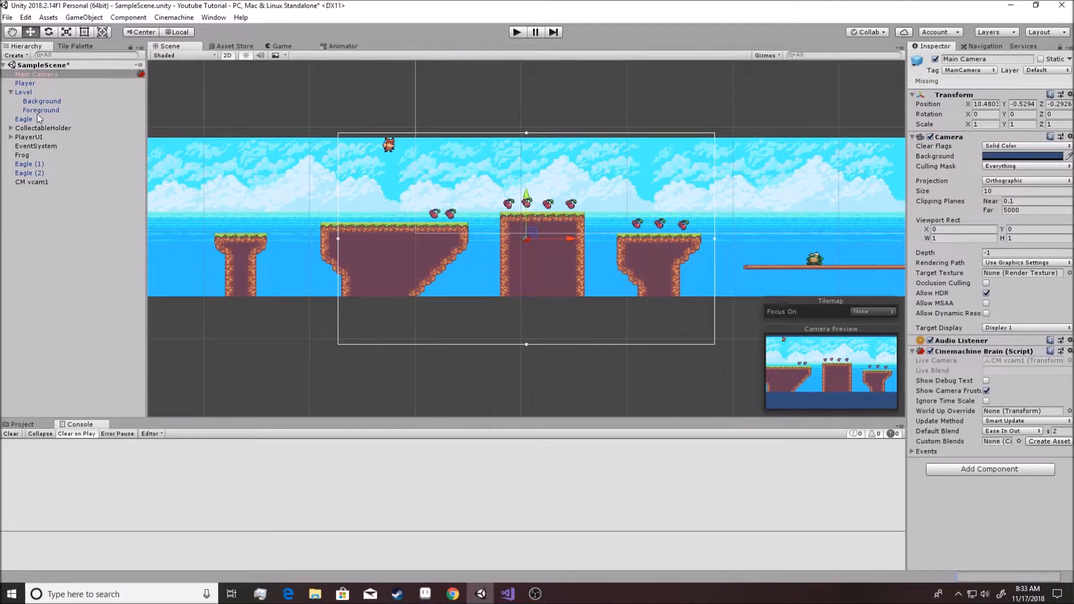
Assign the Player as the Follow target of the CM vcam1 virtual camera
click(34, 183)
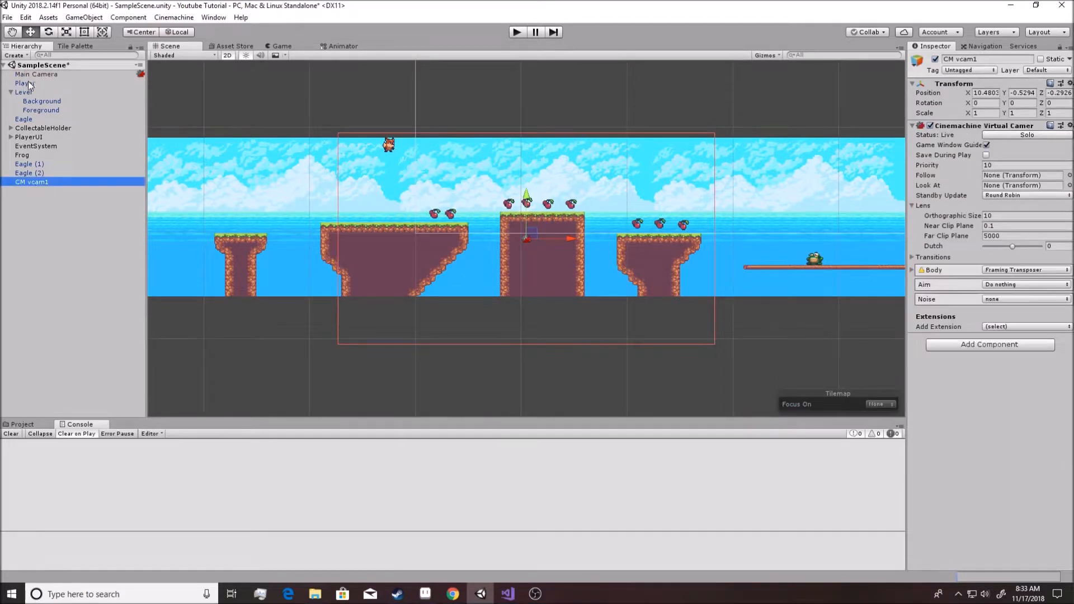
drag(27, 83, 630, 142)
drag(933, 192, 933, 193)
drag(28, 186, 821, 232)
drag(1001, 186, 1007, 175)
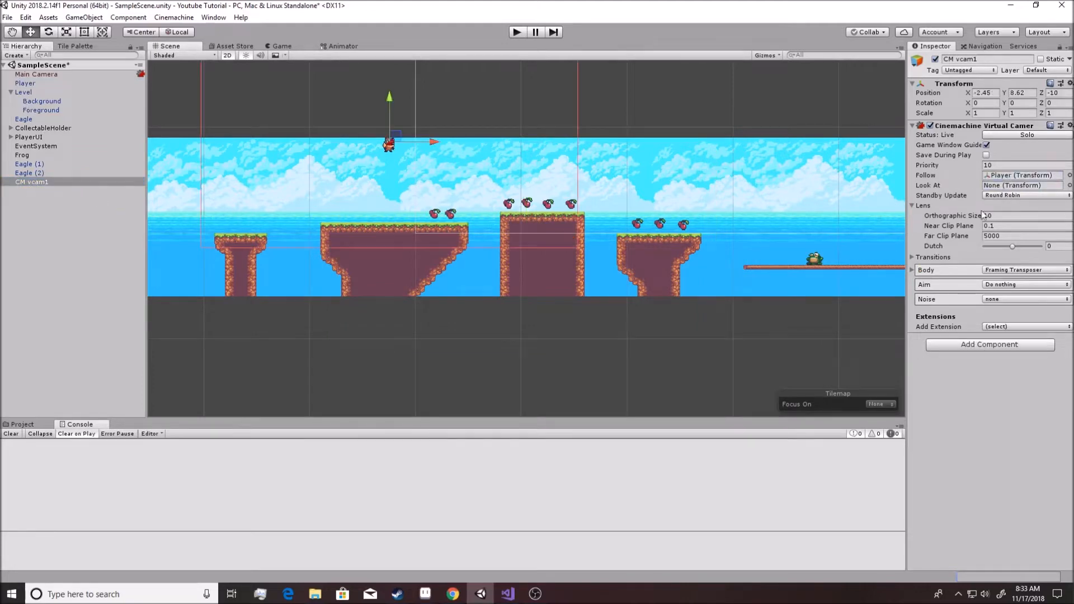
Run the game and move the player left and right with a jump to test the camera follow
click(513, 32)
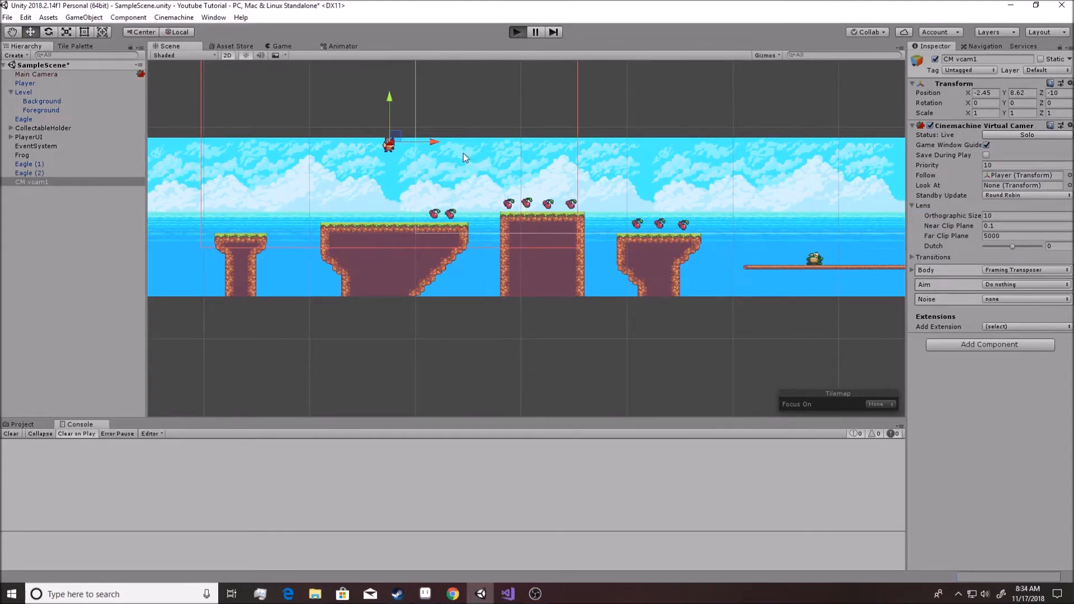
key(Left)
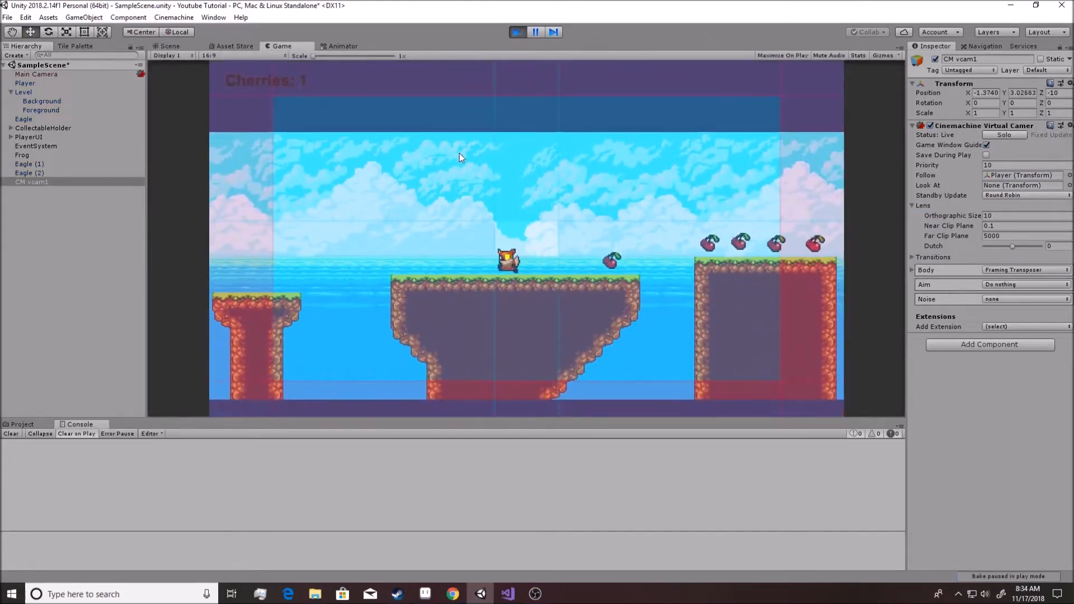
key(Right)
key(Left)
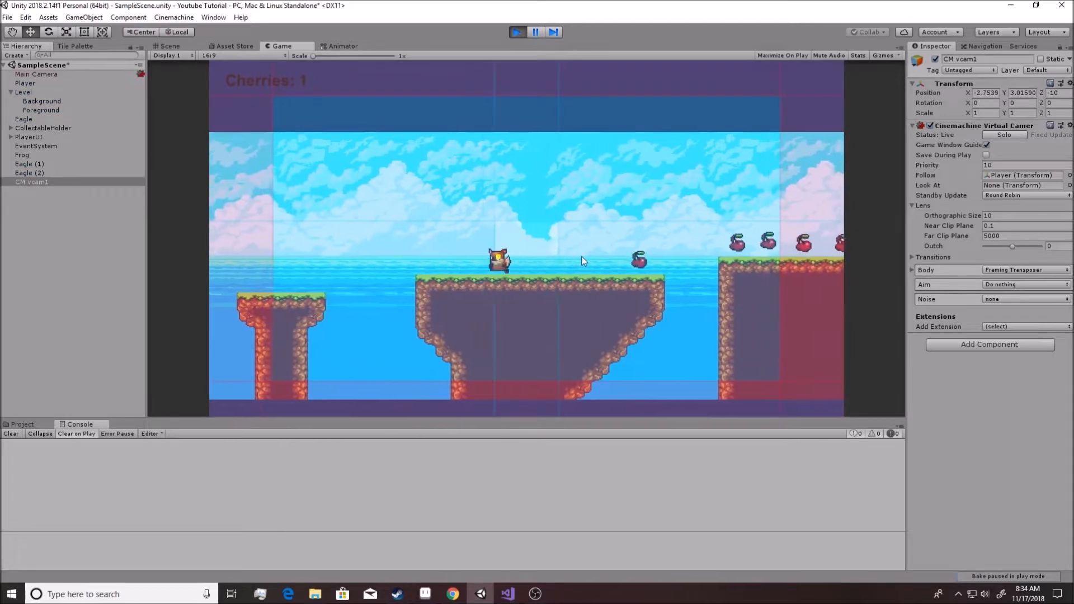
key(space)
key(Left)
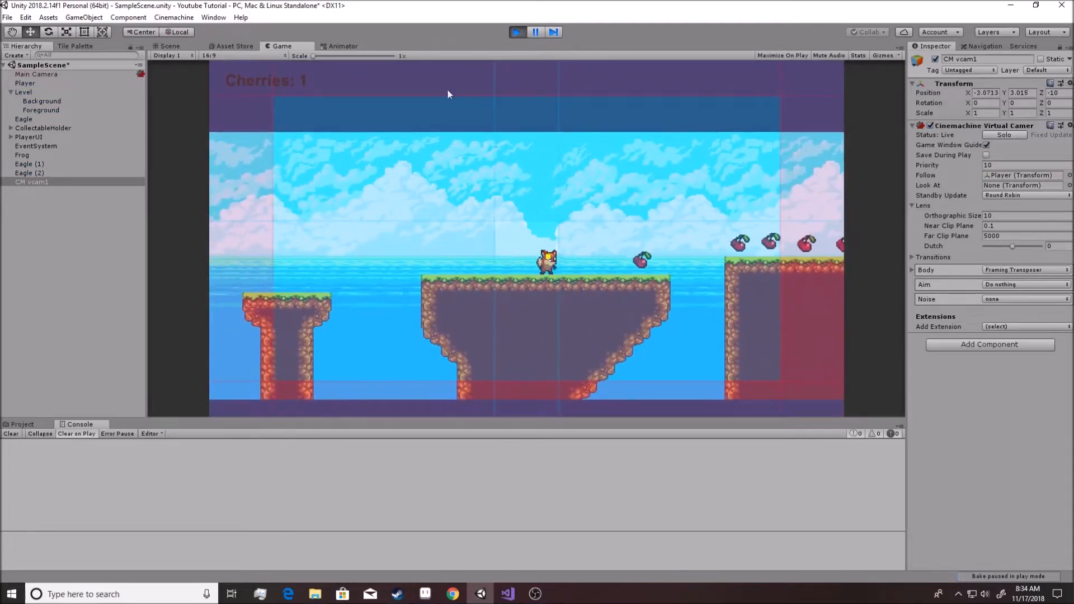
Alternate the selection between the eagles and CM vcam1 to examine the camera guides in the running game
click(54, 164)
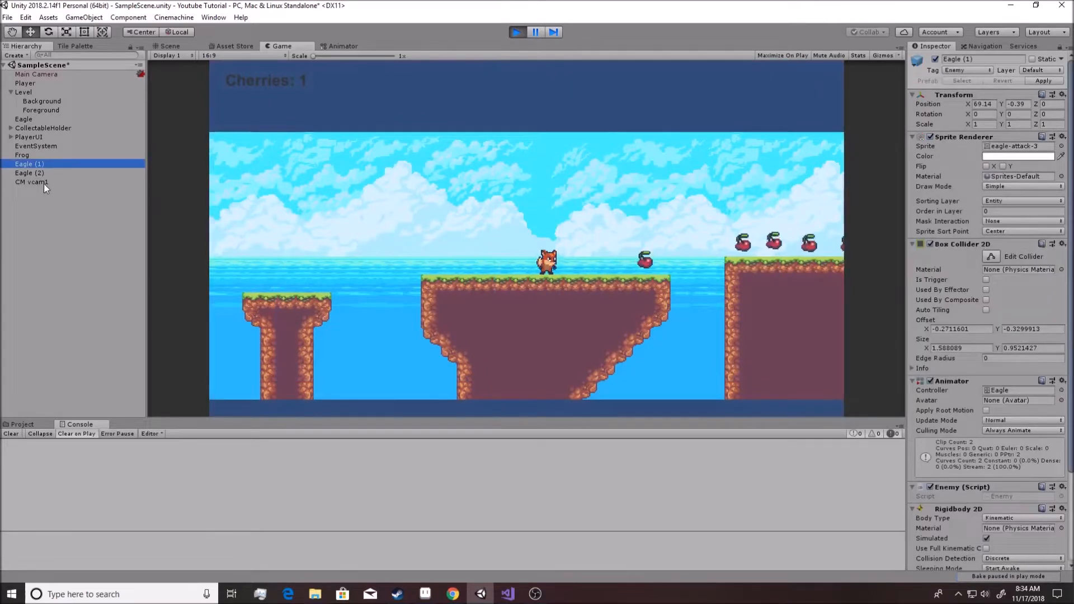
click(43, 183)
click(42, 171)
click(44, 182)
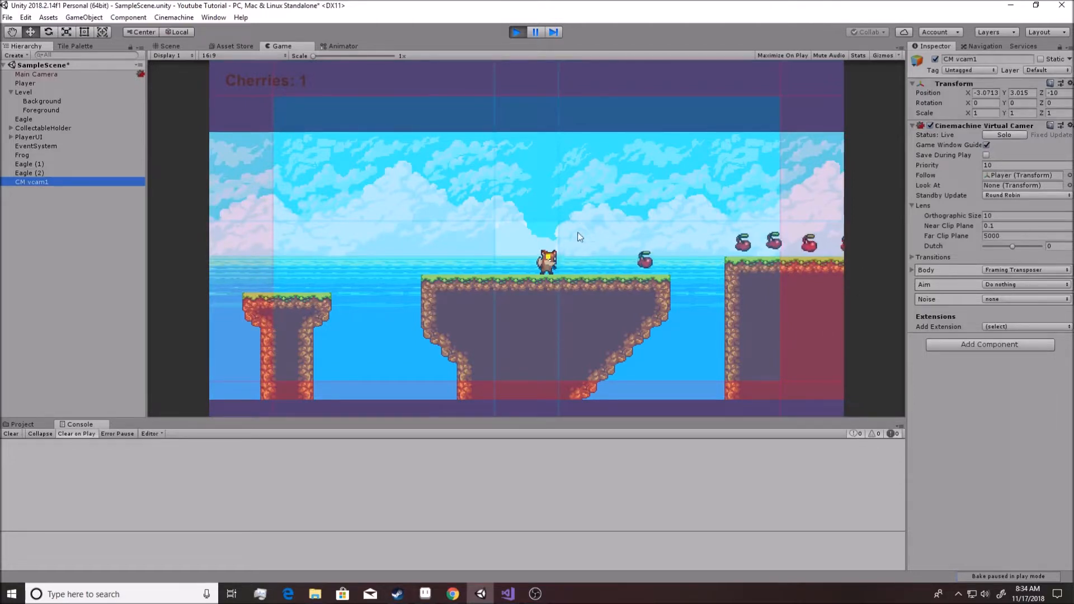
Move the player right, left and into a jump to examine how the camera's dead zone responds
click(615, 247)
key(Right)
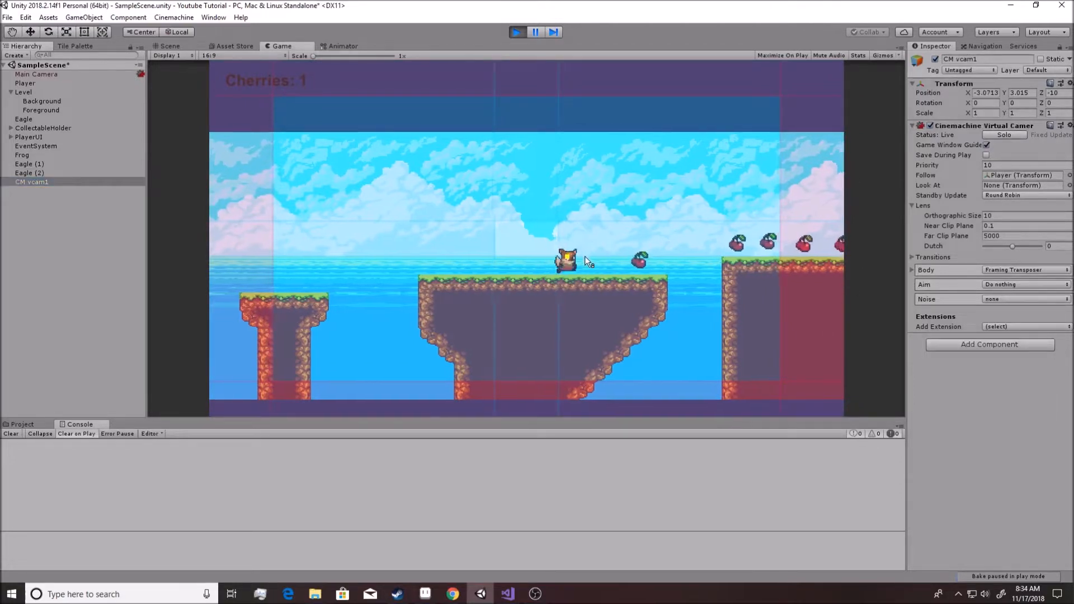
key(Right)
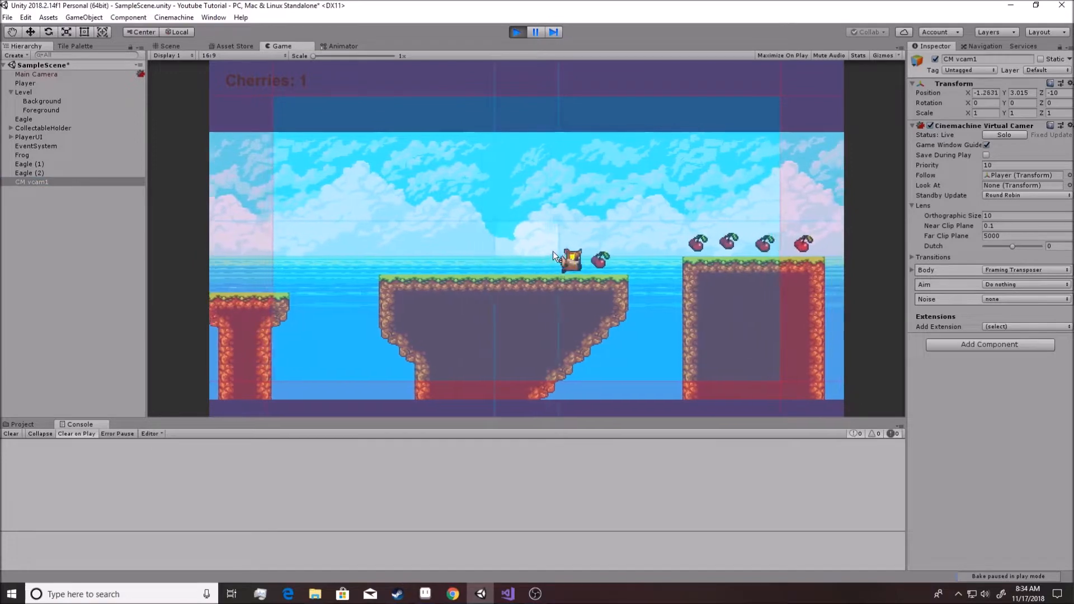
key(Left)
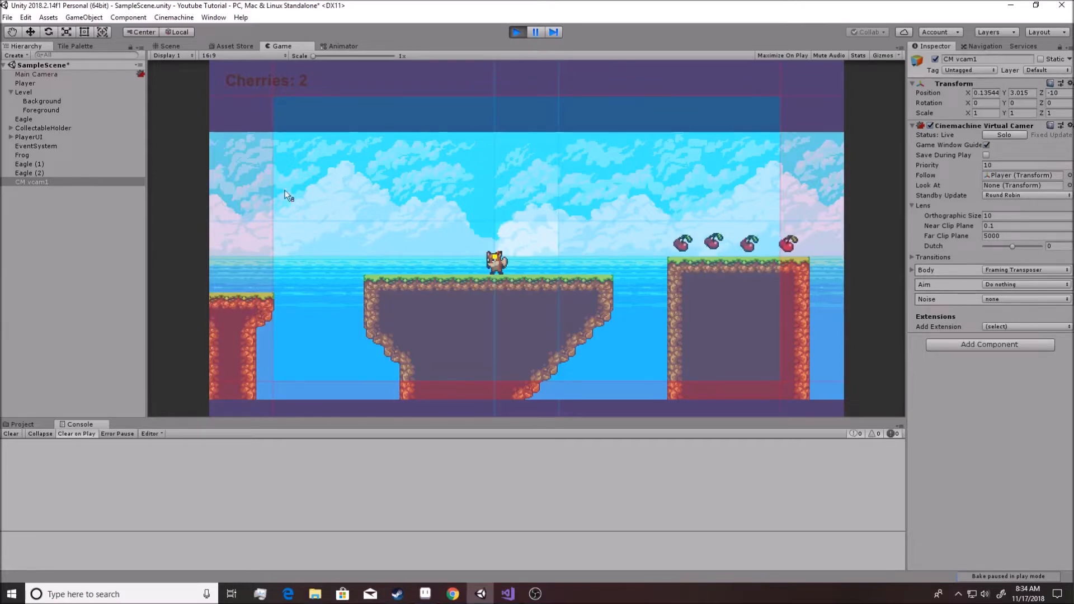
key(Left)
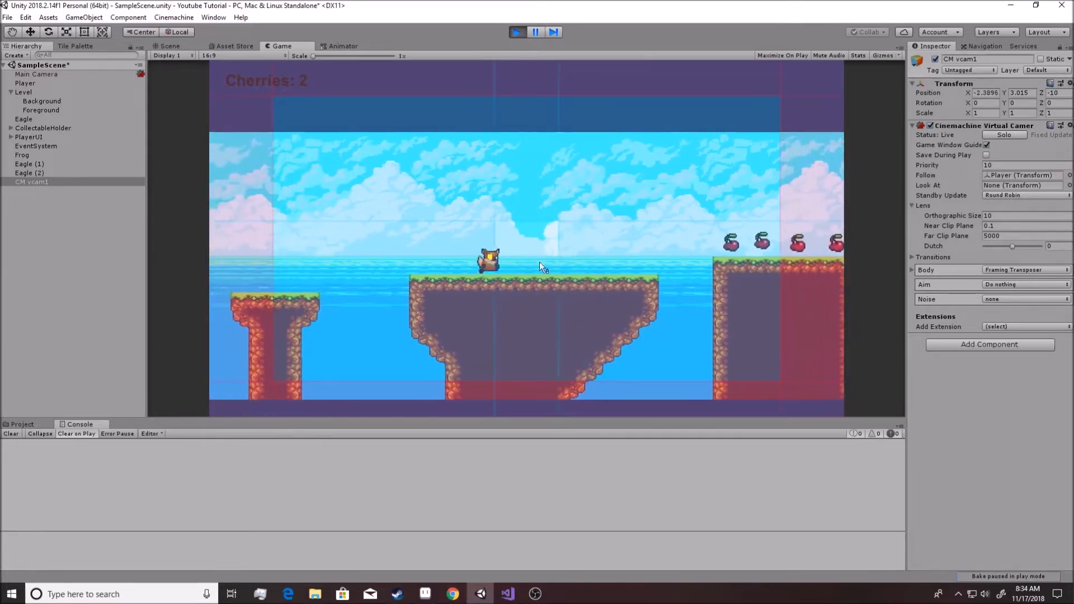
key(space)
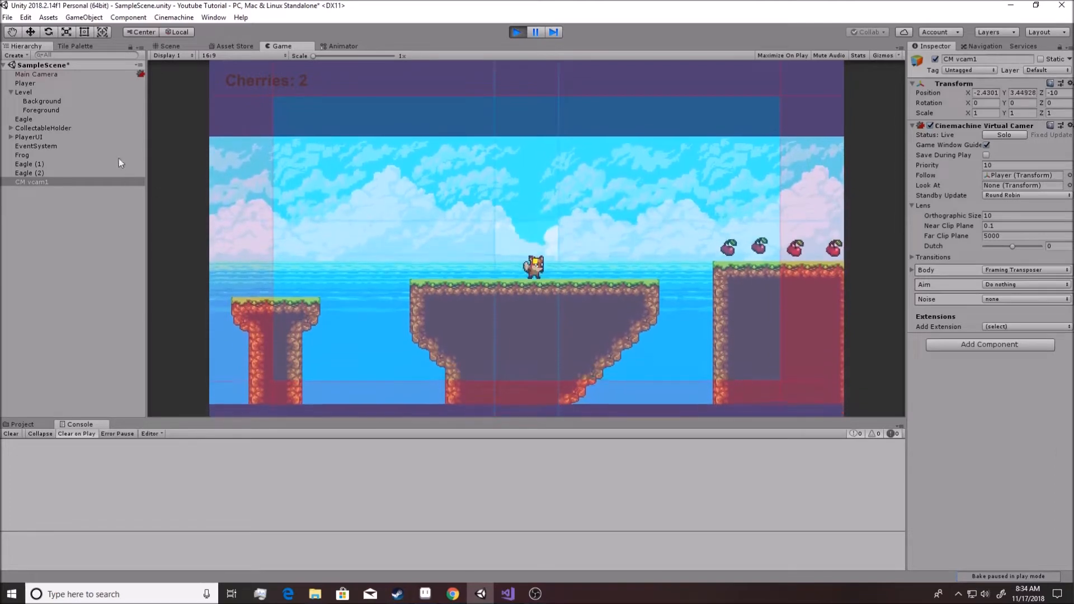
Disable the Background's Tilemap Renderer in the running game and reselect CM vcam1
click(53, 102)
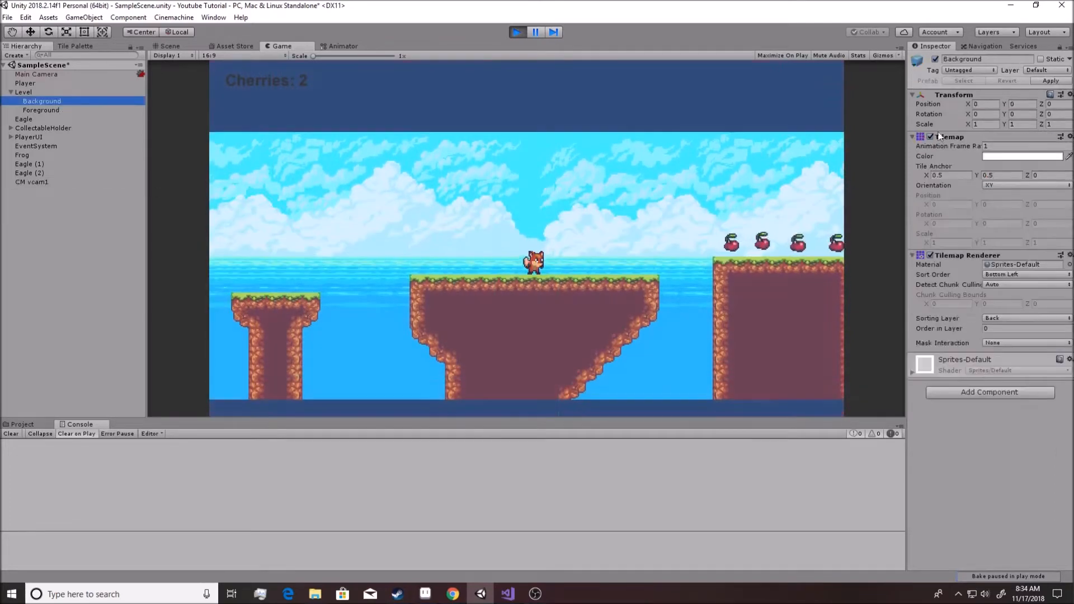
click(929, 255)
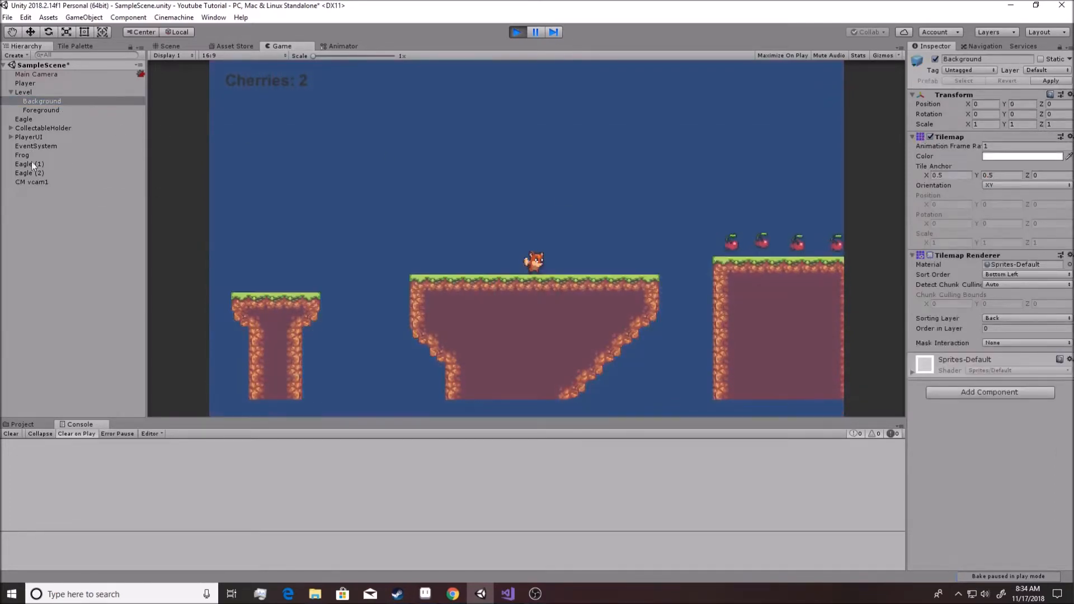
click(35, 182)
Reposition CM vcam1's dead zone in the running game, moving it lower, and test it by moving the player
click(547, 244)
key(d)
key(a)
drag(546, 240, 512, 254)
key(d)
key(a)
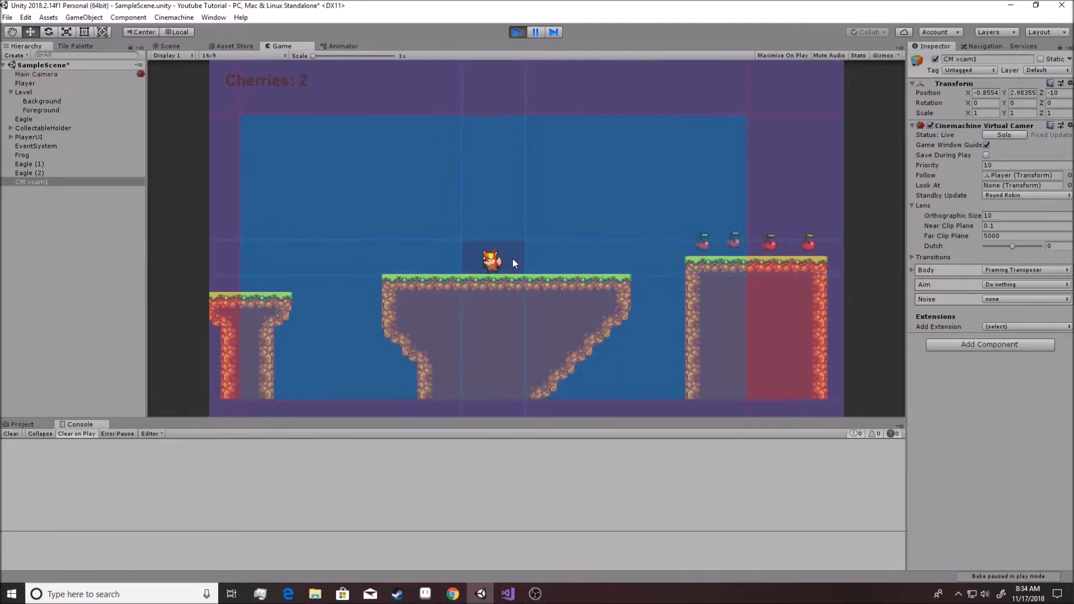
drag(512, 257, 559, 280)
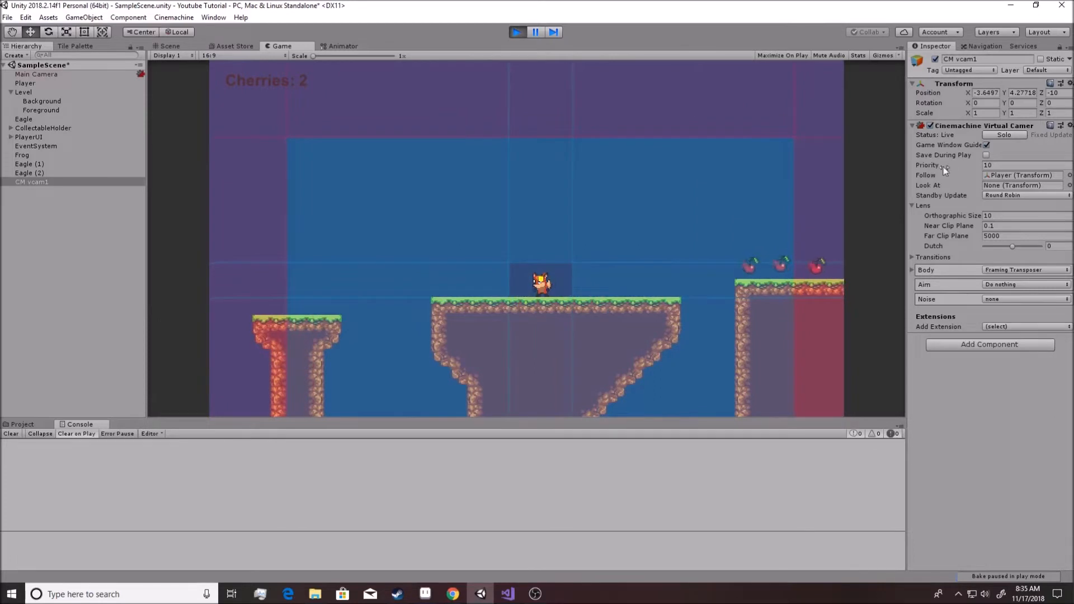
Expand CM vcam1's Transitions and Body settings and shift the dead zone left to a Screen X of about 0.48
click(910, 257)
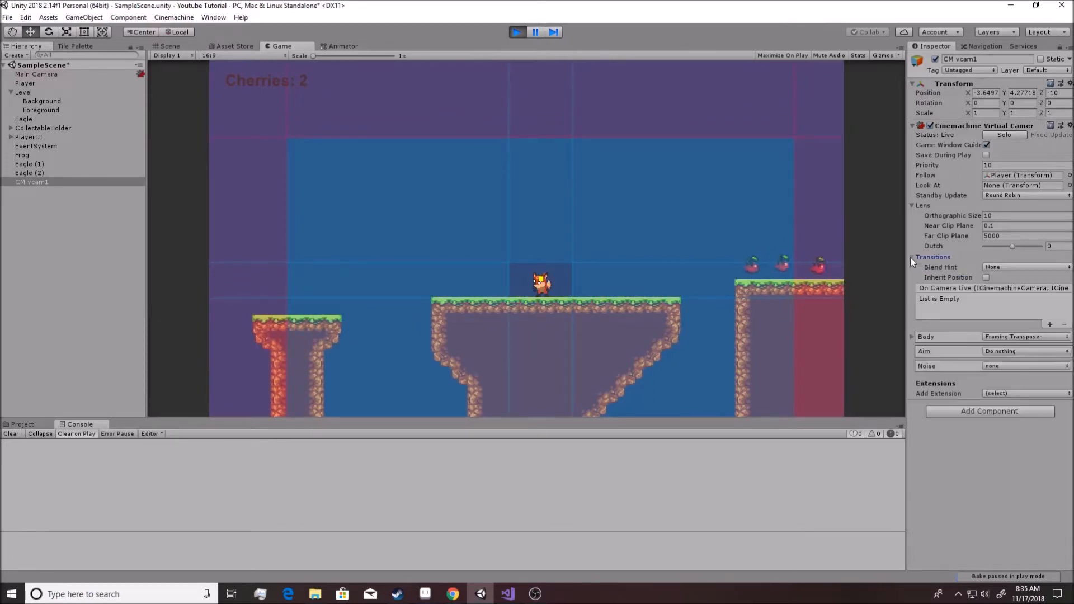
click(911, 337)
drag(556, 286, 518, 284)
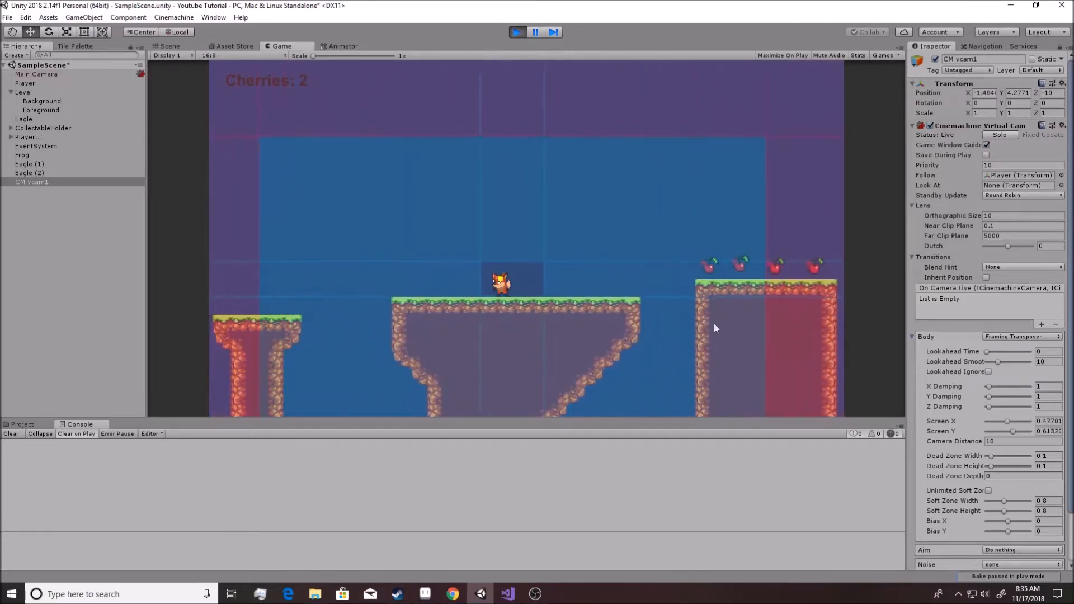
Try a Screen X of 0 and then 0.52 on CM vcam1 in the running game
click(1043, 421)
key(BackSpace)
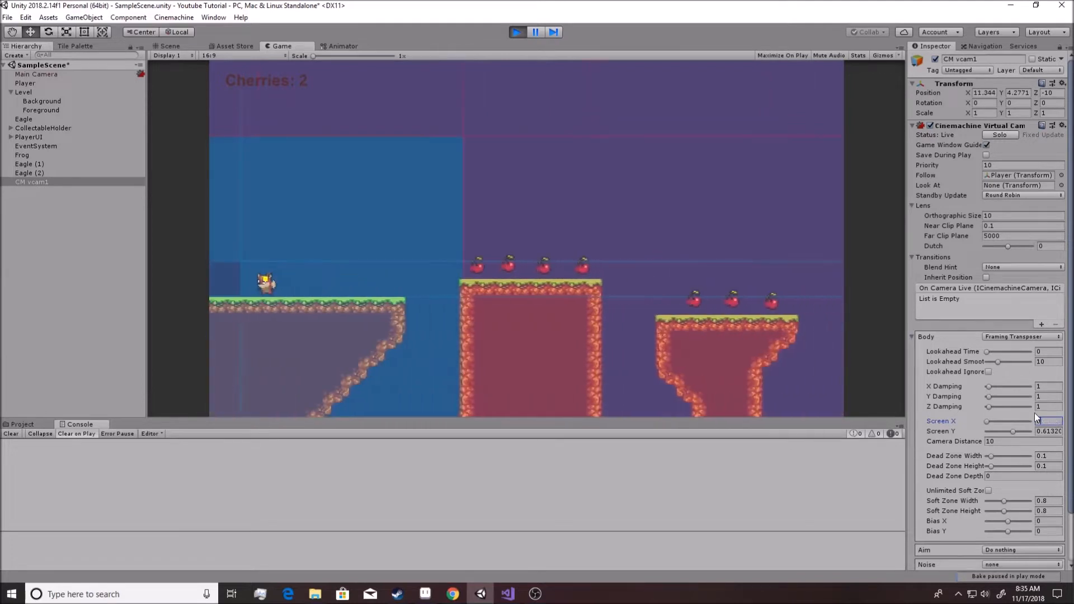
key(Tab)
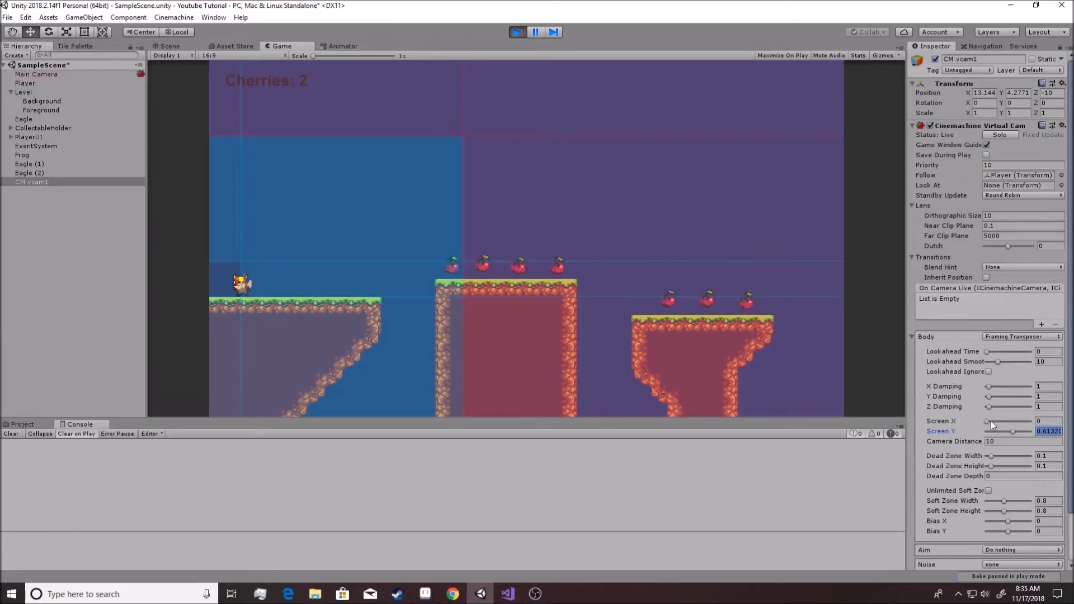
drag(989, 421, 1008, 422)
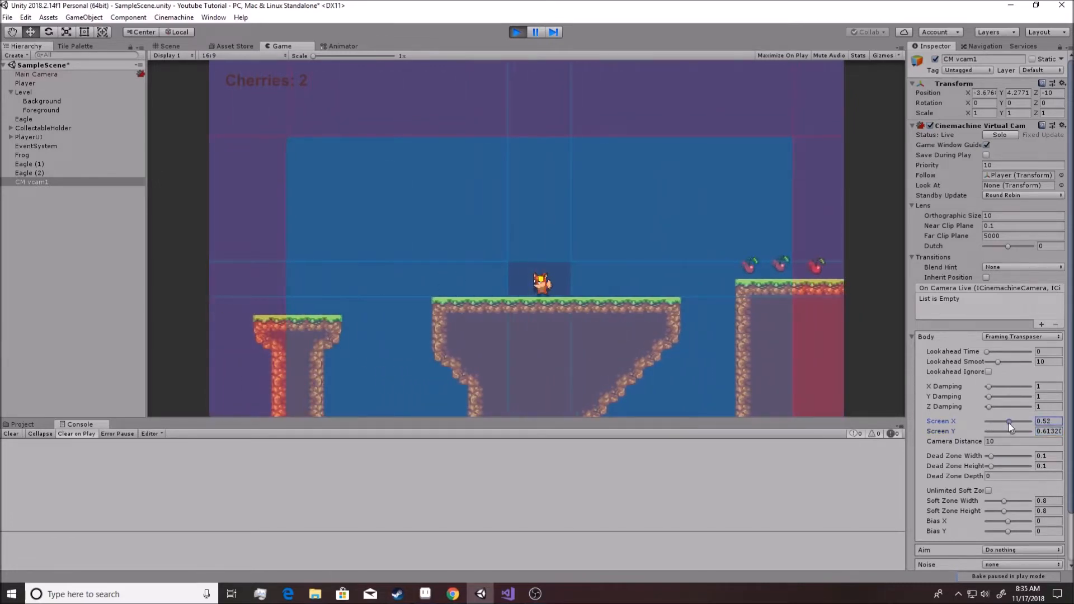
Set CM vcam1's Screen X to 0.5 in the running game and test it by moving the player left and right
click(1054, 421)
text(.5)
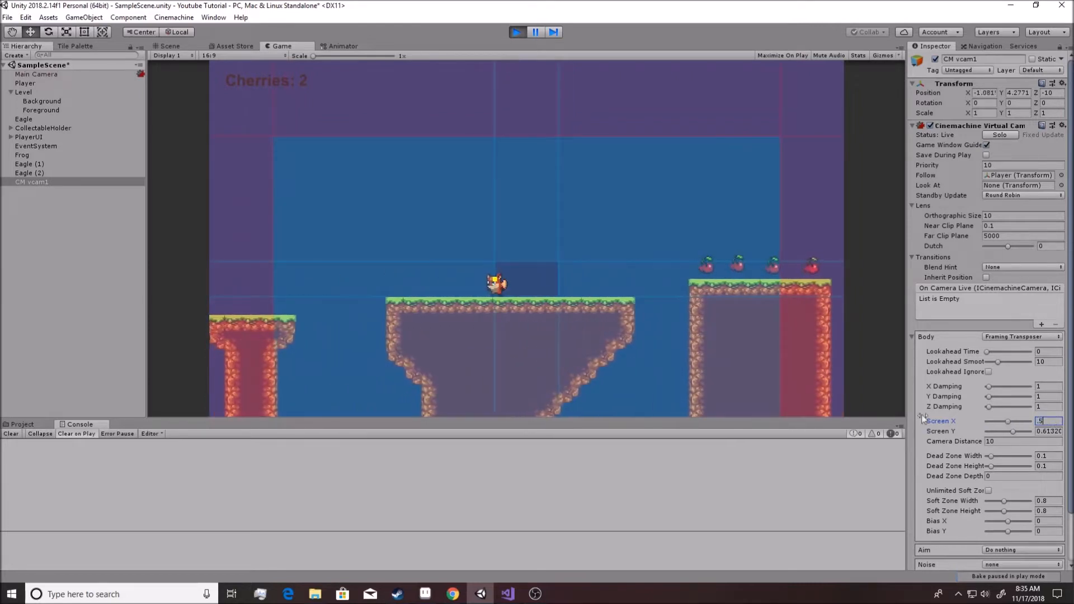
click(545, 281)
key(a)
key(d)
key(a)
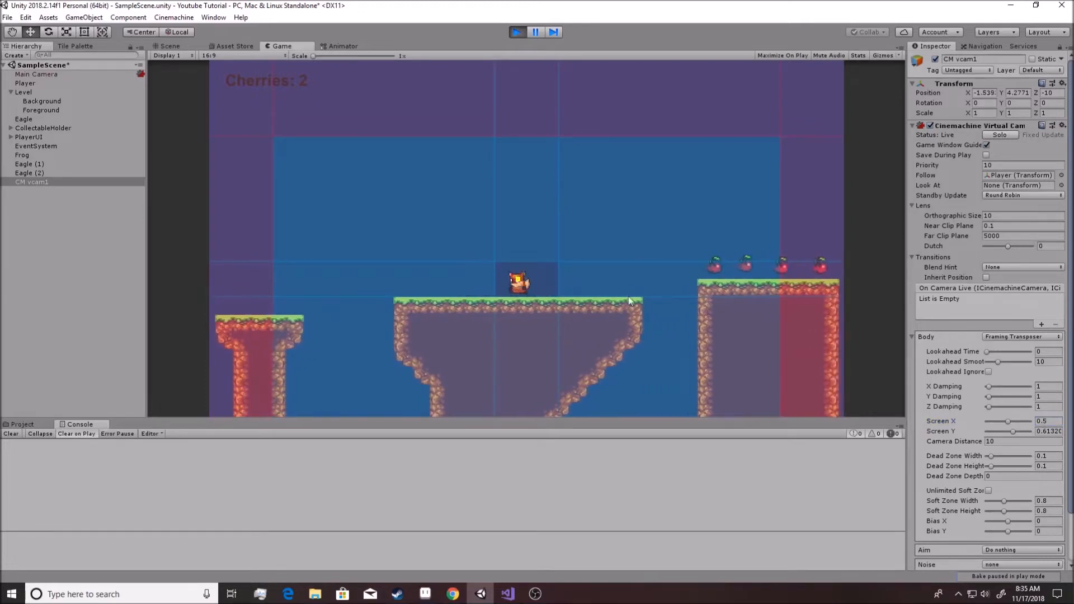
Set CM vcam1's Screen Y to 0.7 in the running game and test it by running and jumping across the platforms
click(1048, 431)
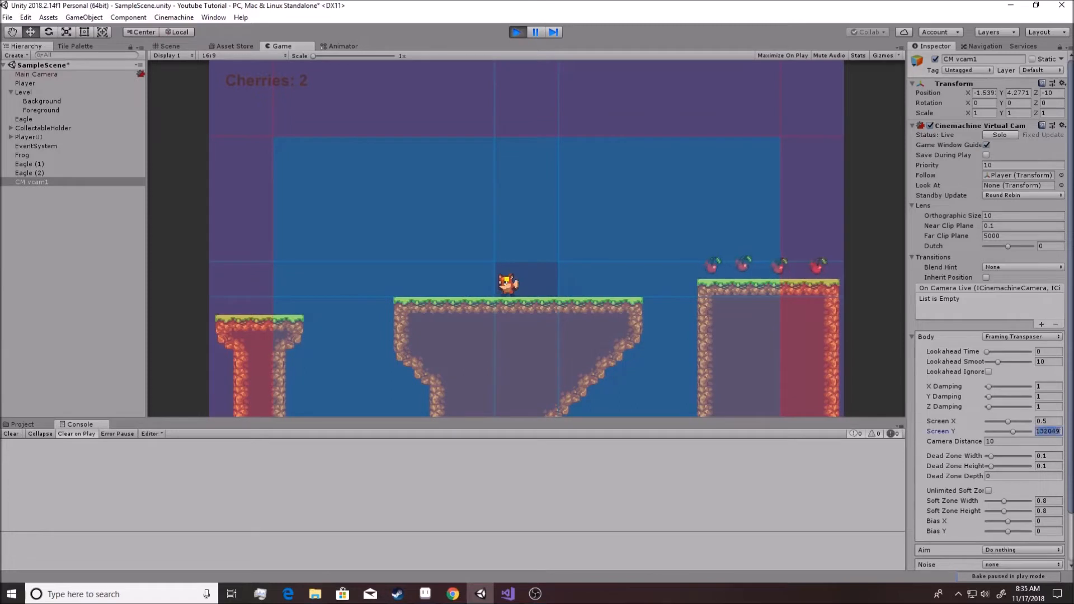
text(0.7)
click(633, 290)
key(d)
key(space)
key(a)
key(d)
key(space)
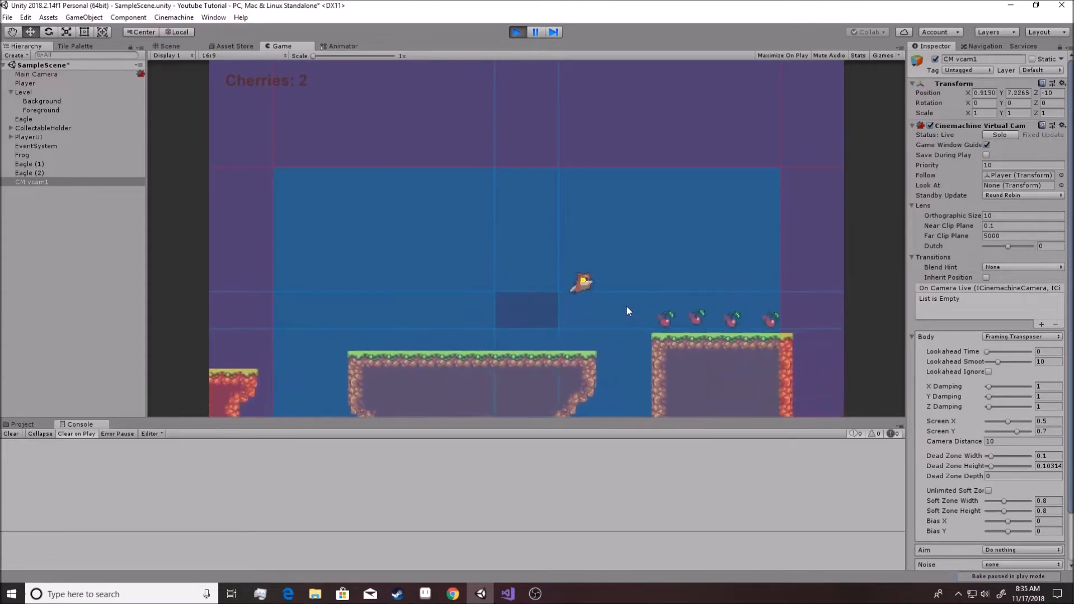
key(a)
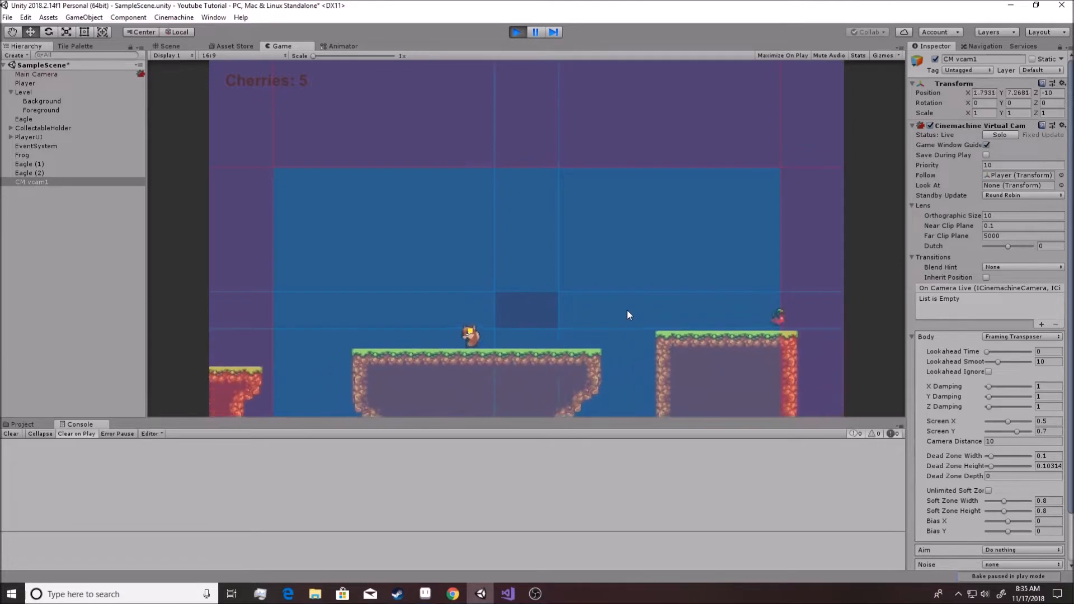
key(d)
key(space)
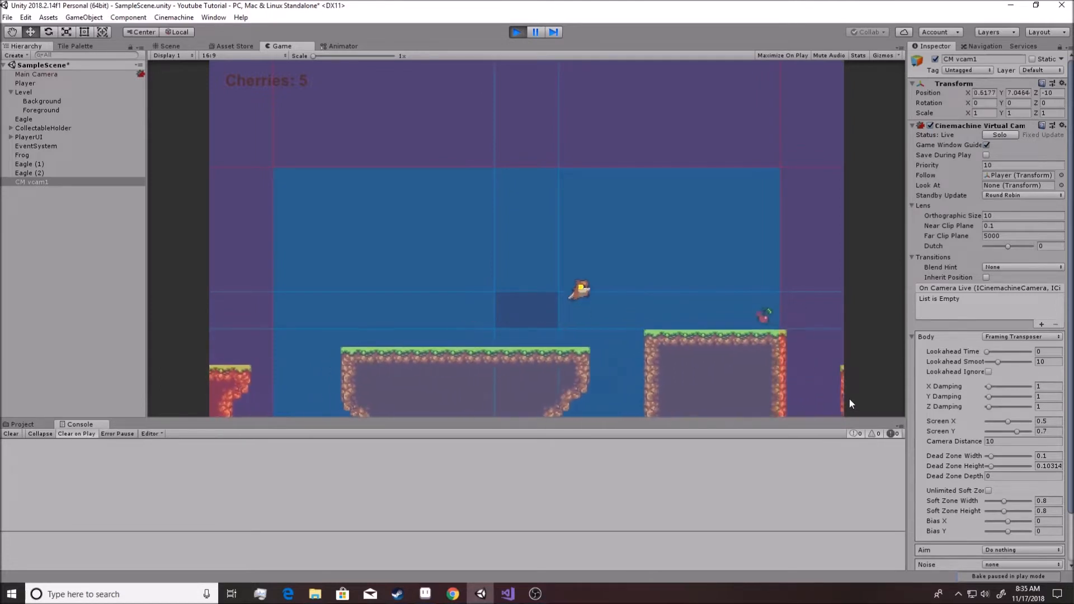
Re-enable the Background's Tilemap Renderer in the running game and move the player over the nearby platforms to check the framing
click(42, 101)
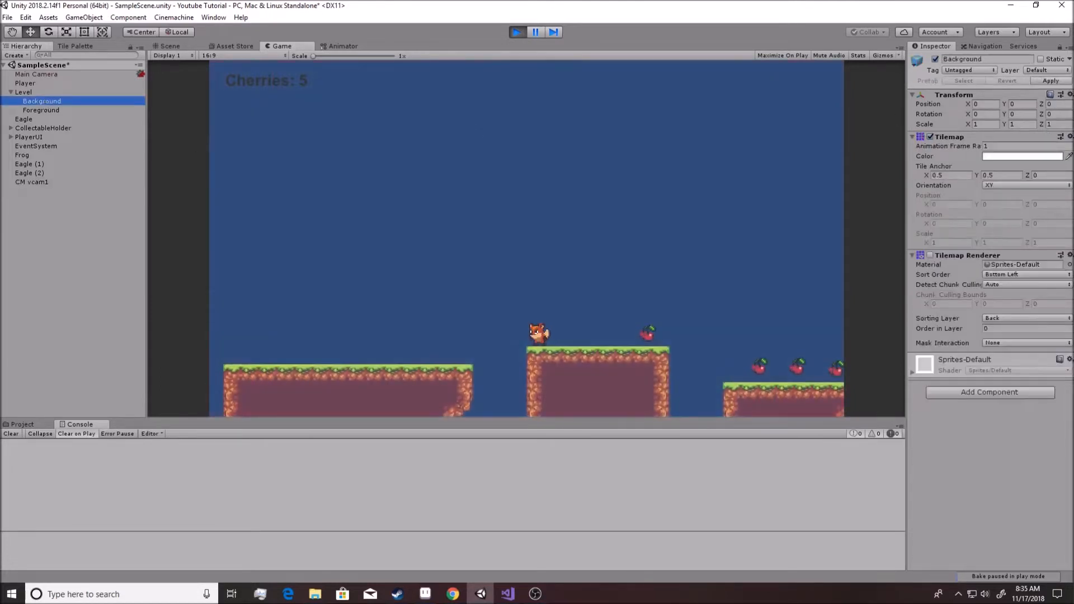
click(930, 255)
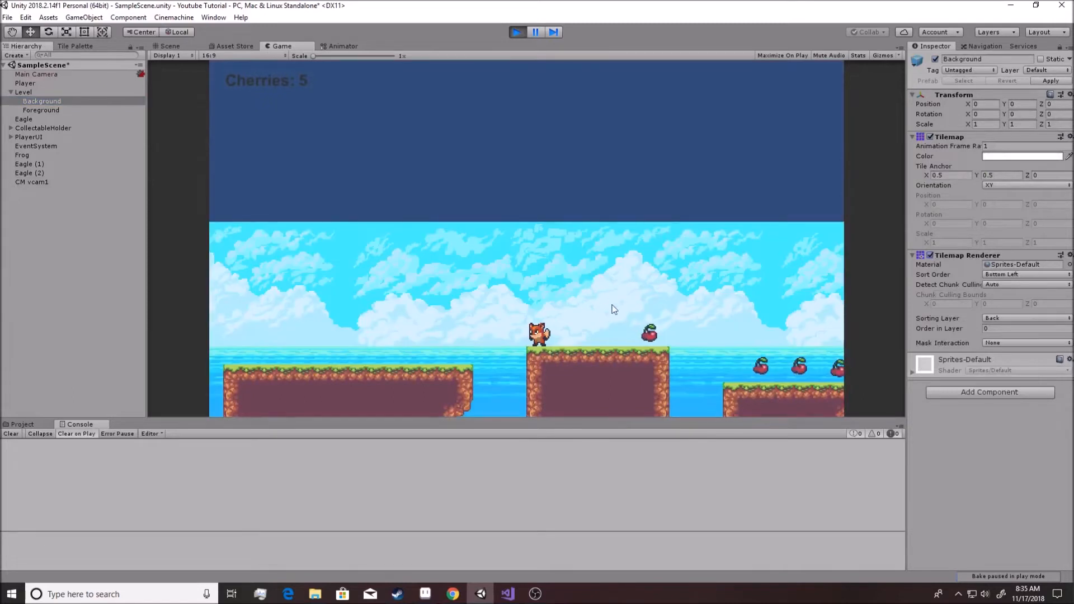
key(d)
key(Right)
key(space)
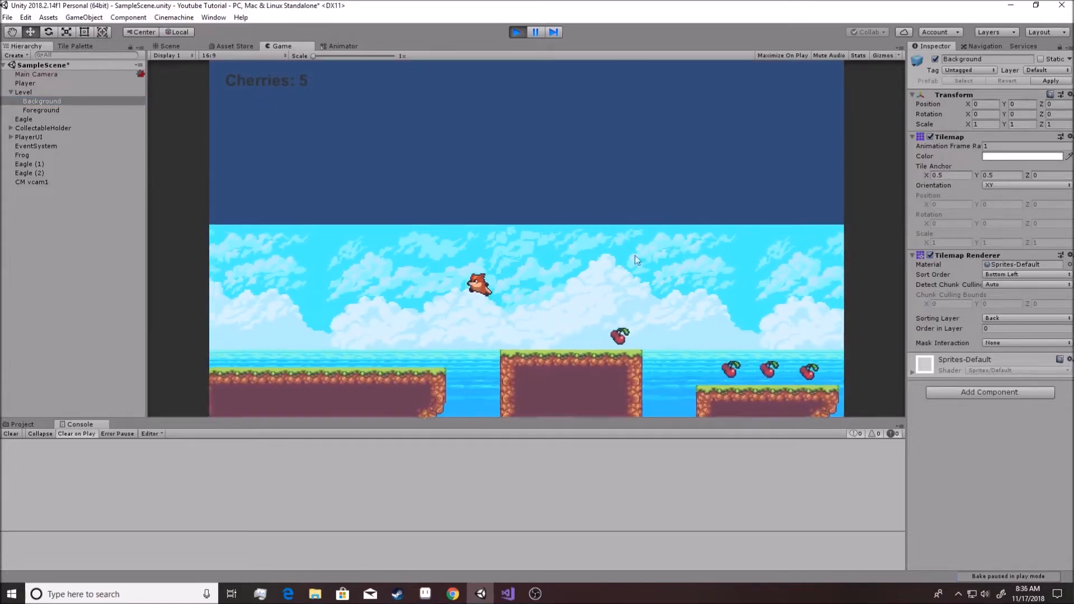
key(Right)
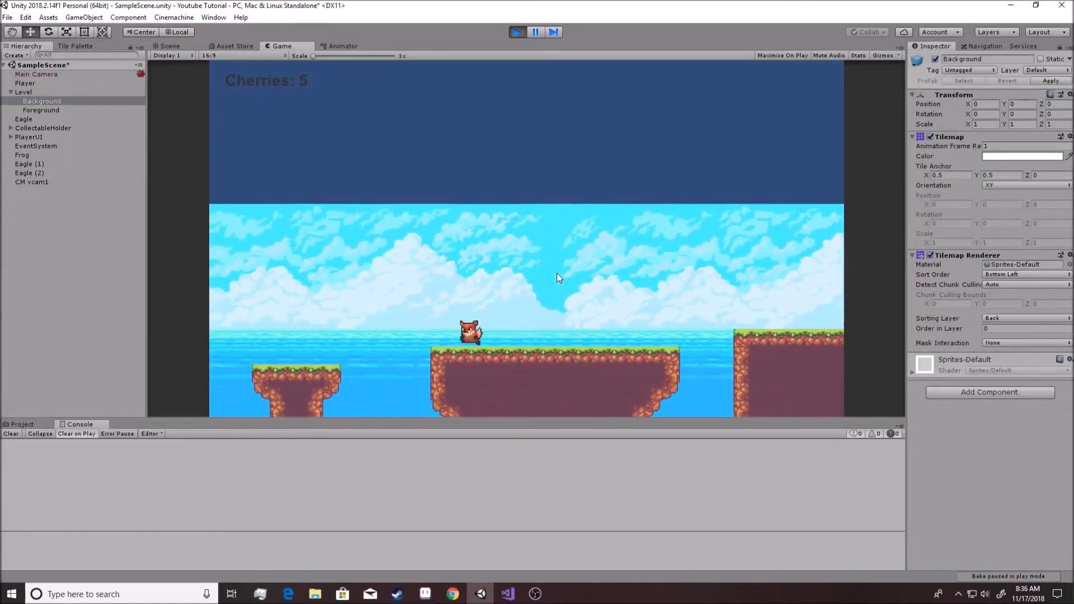
key(space)
key(Right)
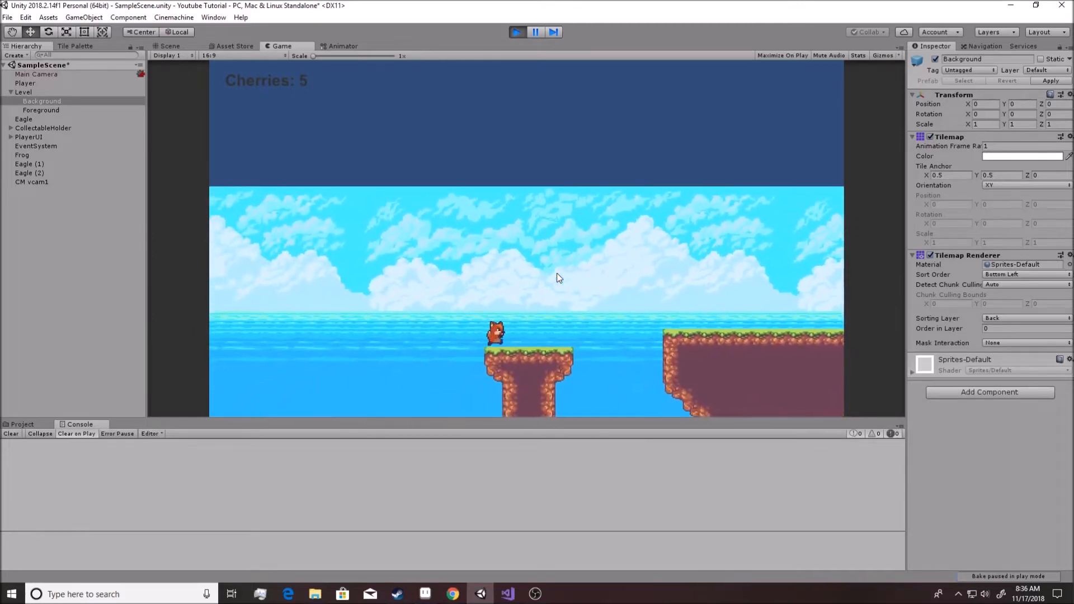
key(space)
key(Right)
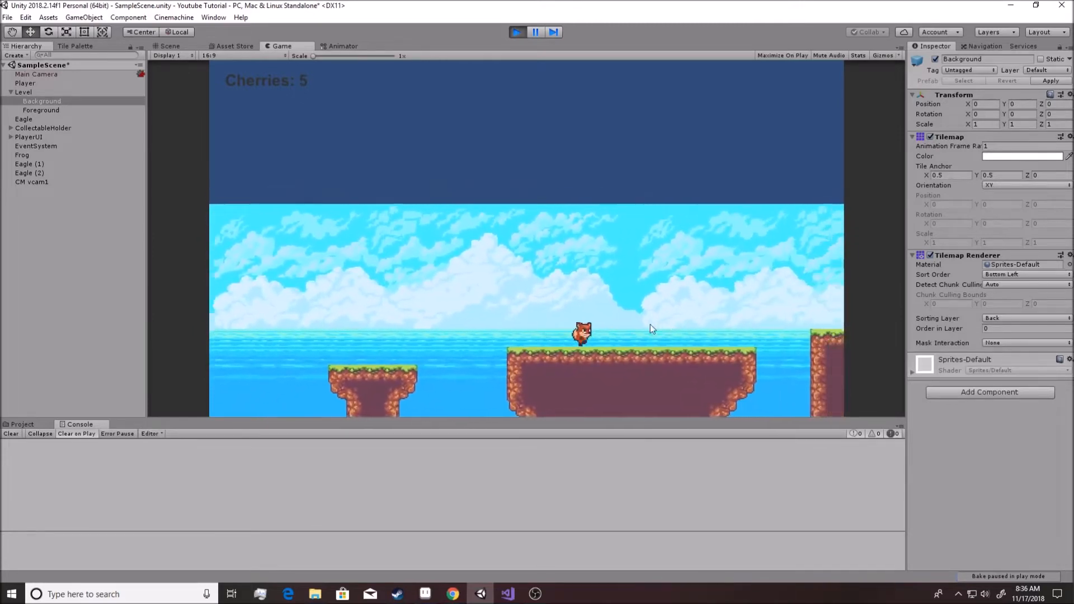
Play onward through the level, across the bridge and past the eagles, to examine how the camera follows the player
key(space)
key(Right)
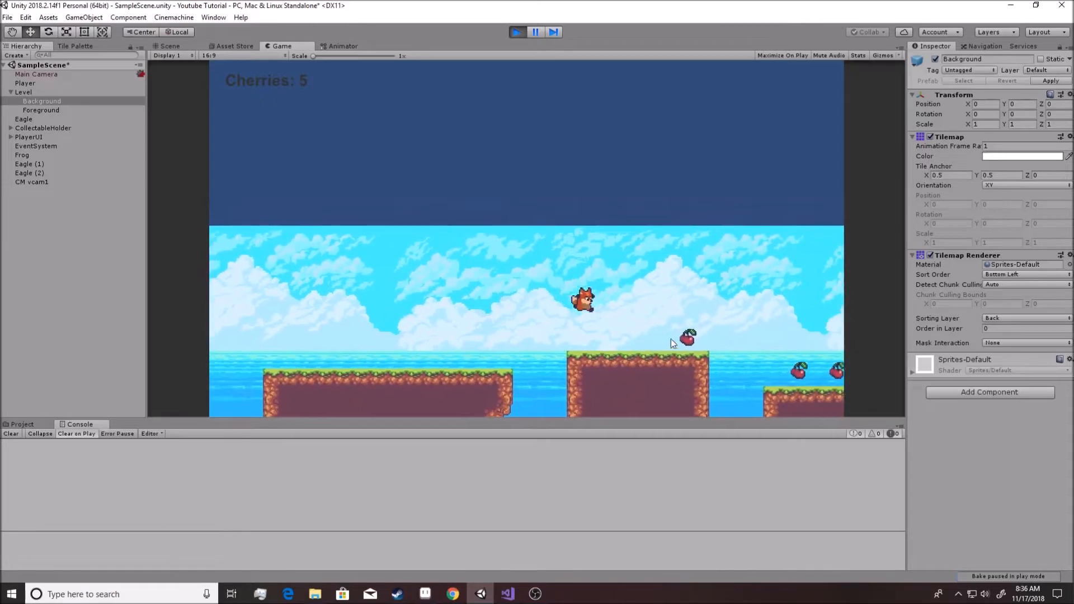
key(space)
key(Right)
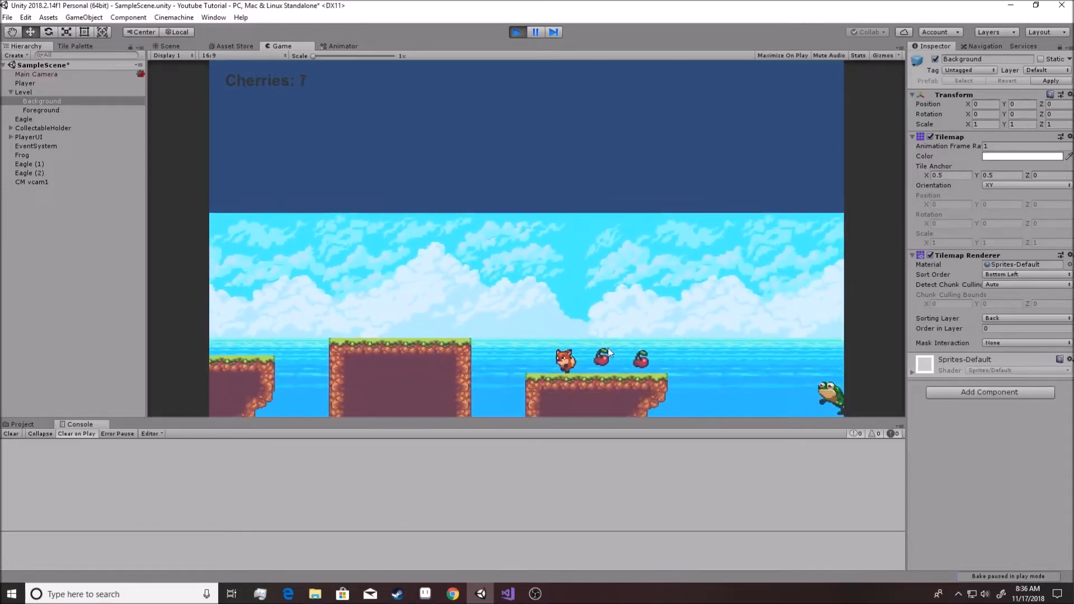
key(space)
key(Right)
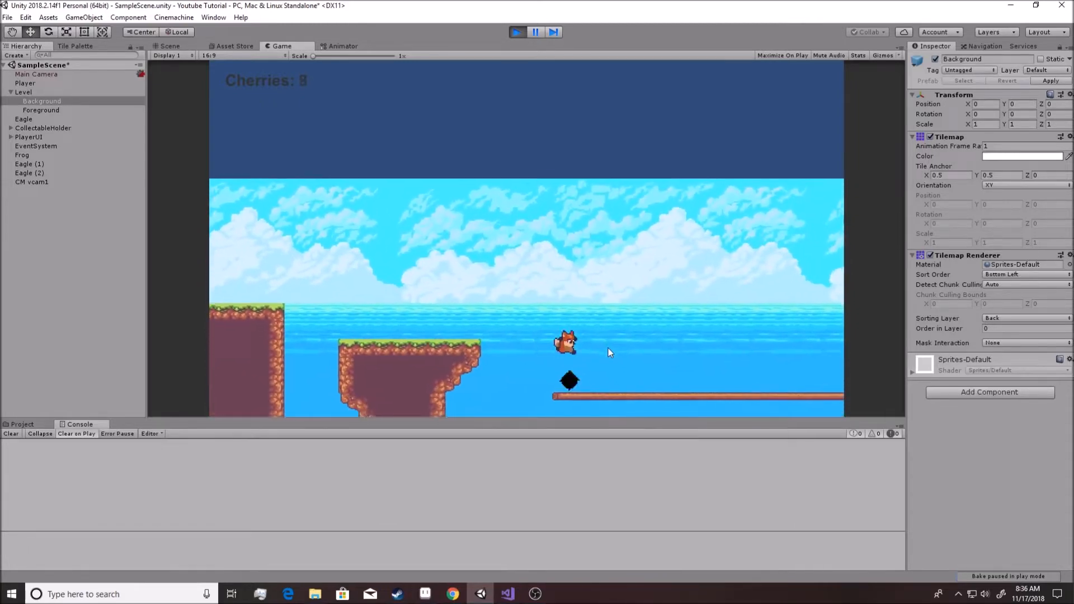
key(Right)
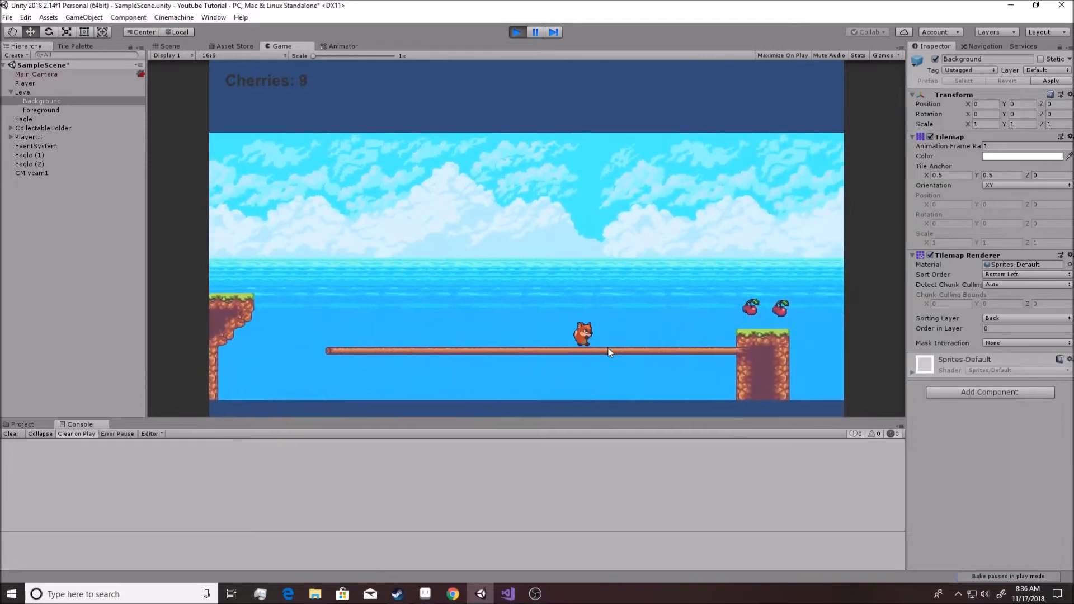
key(space)
key(space)
key(Right)
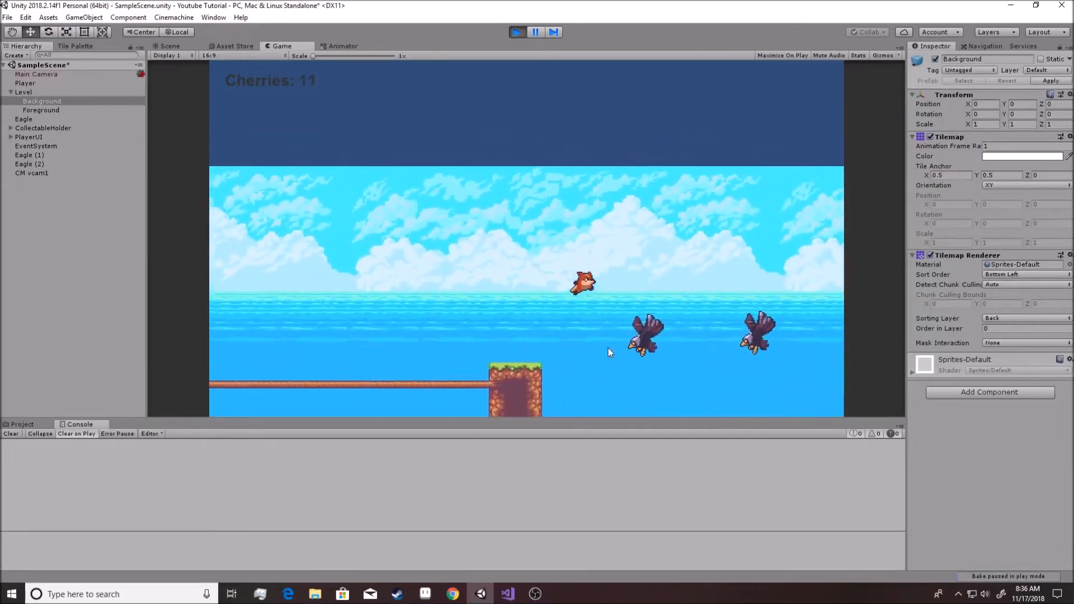
key(Right)
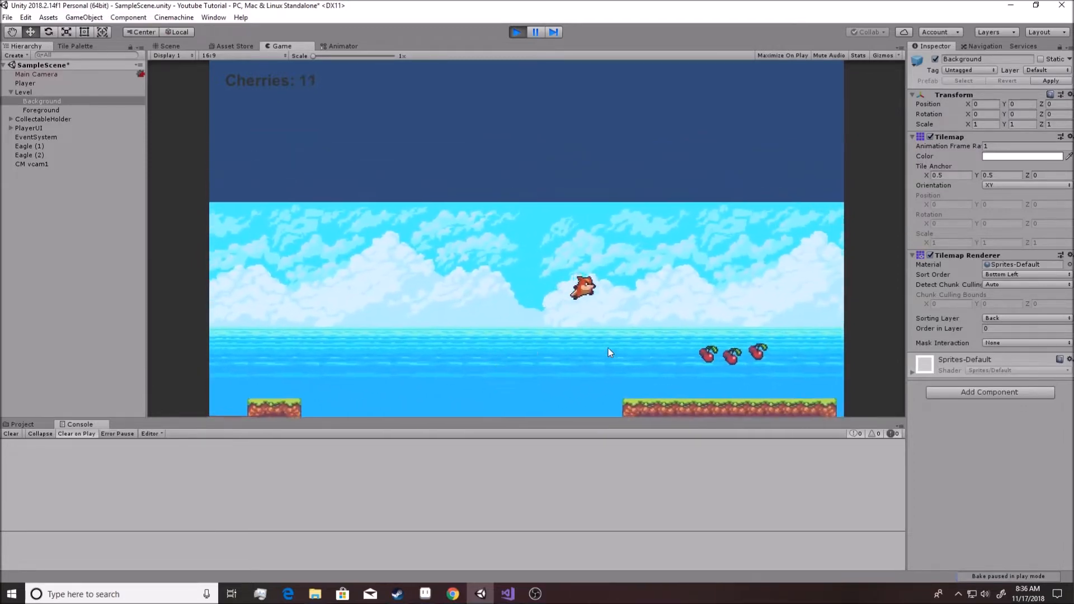
key(space)
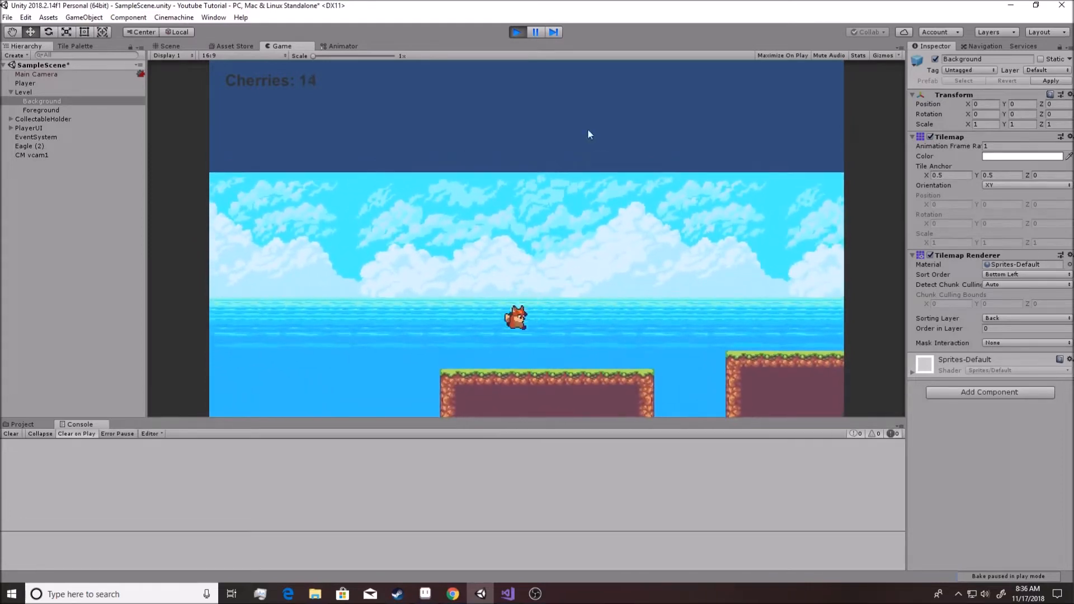
Stop the running game and set CM vcam1's Screen Y to 0.7
click(517, 32)
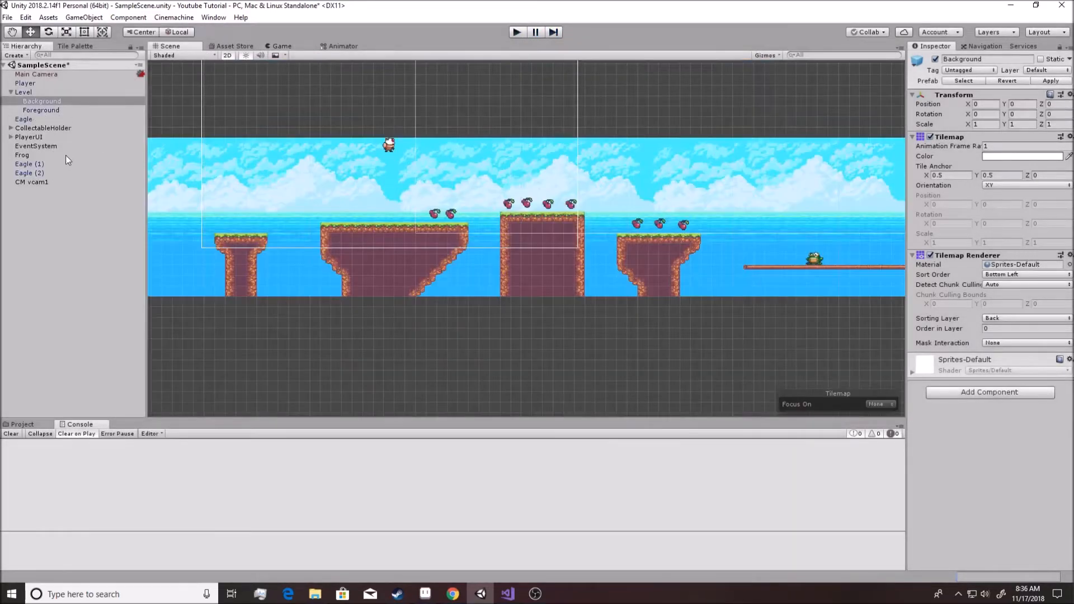
click(34, 182)
scroll(979, 364, down, 3)
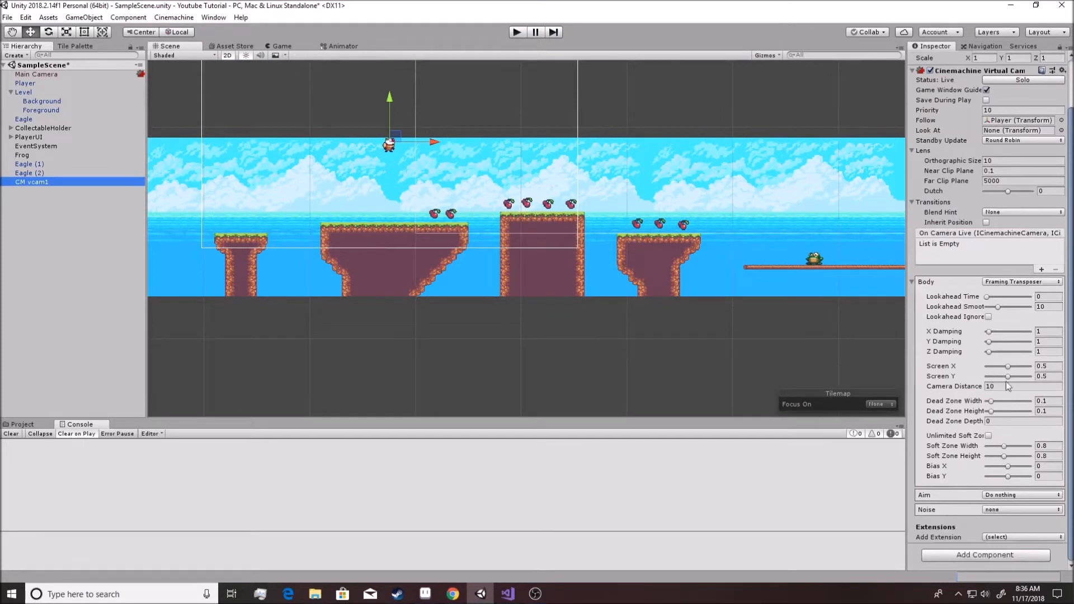
click(1051, 374)
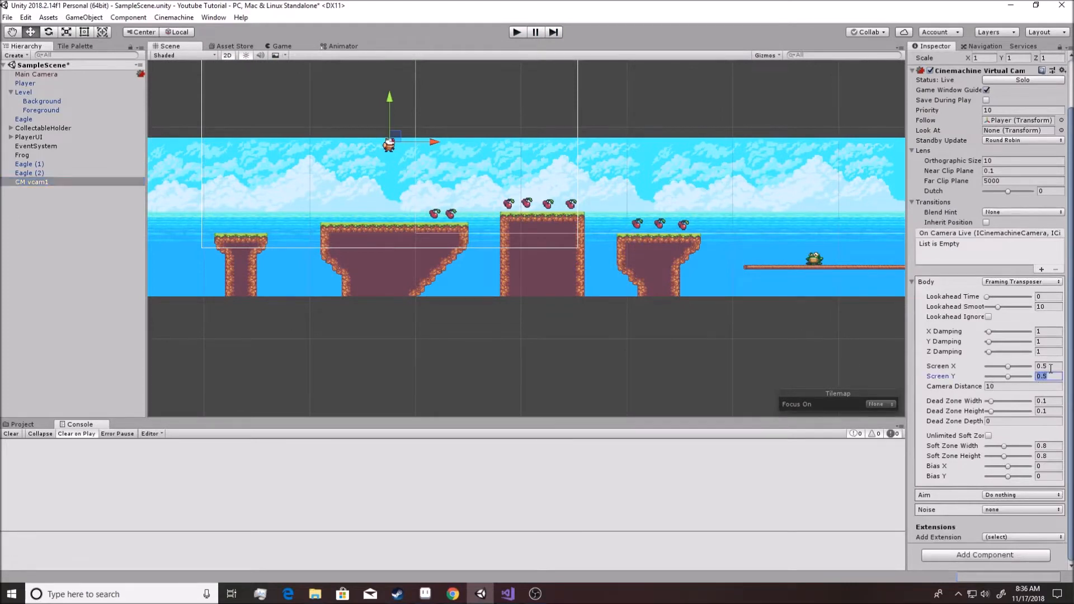
text(.7)
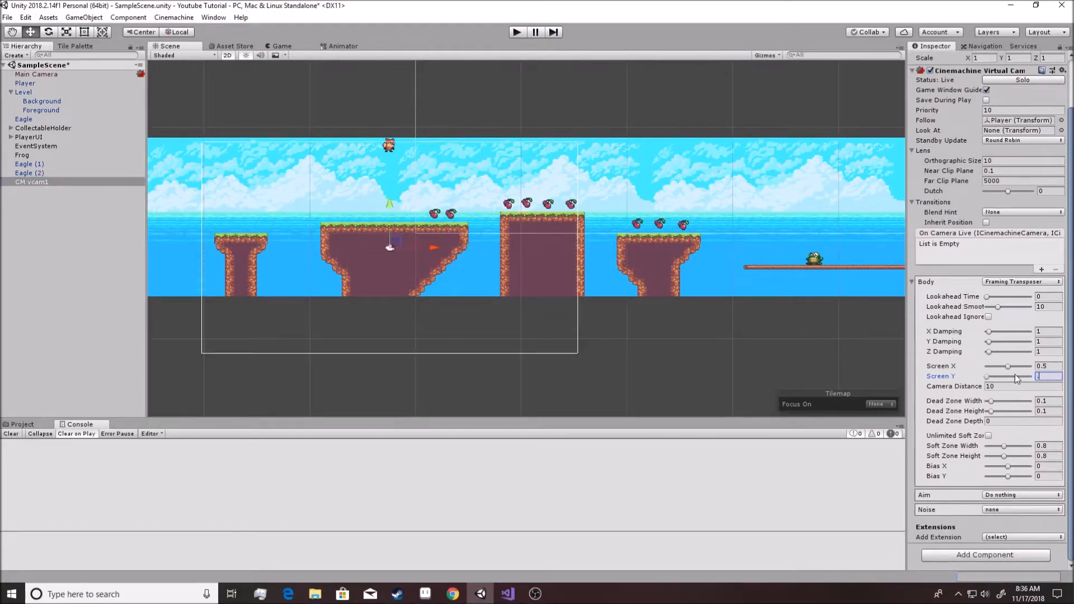
Run the game and move and jump the player in both directions to check the camera framing around the dead zone
click(520, 34)
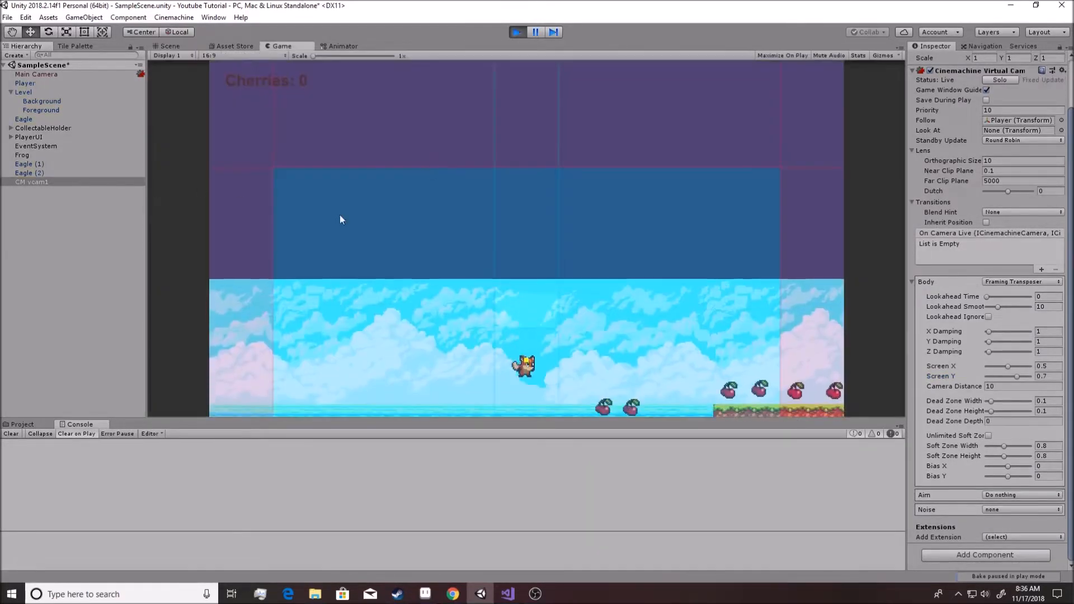
key(Left)
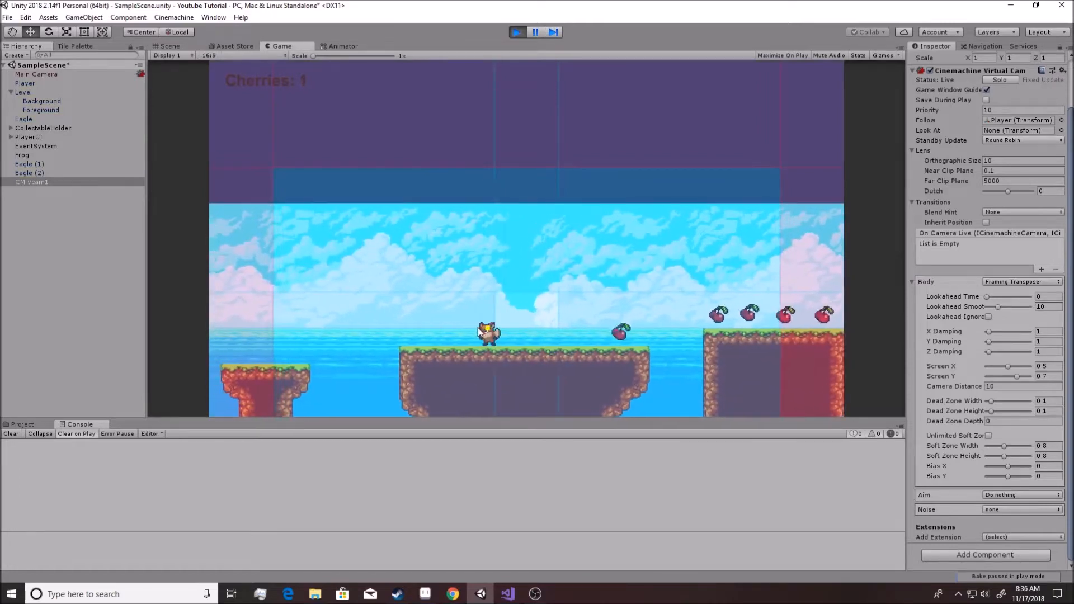
key(Right)
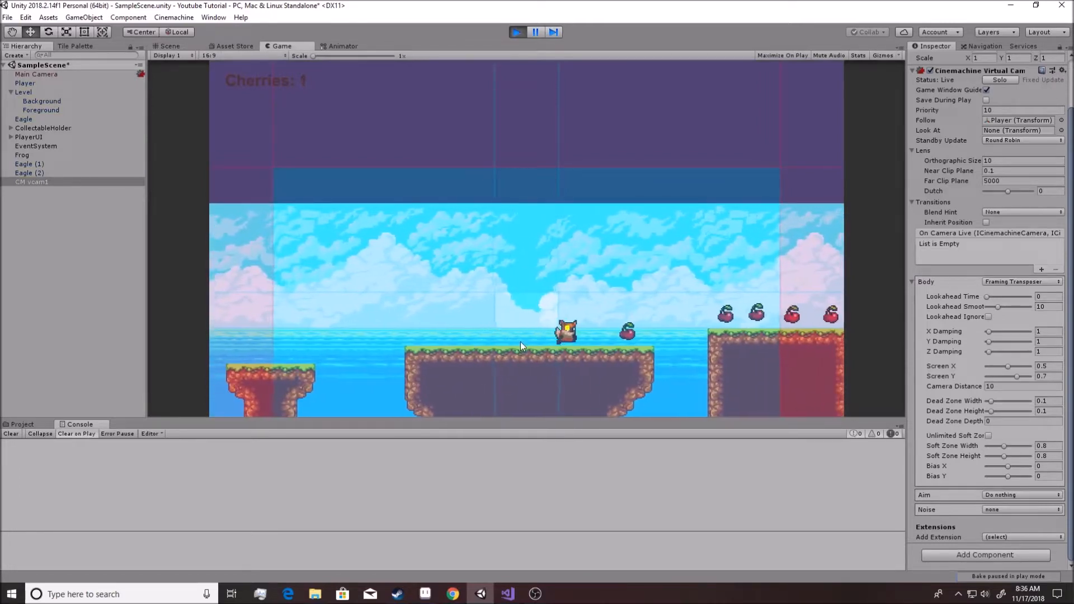
key(space)
key(Right)
key(Left)
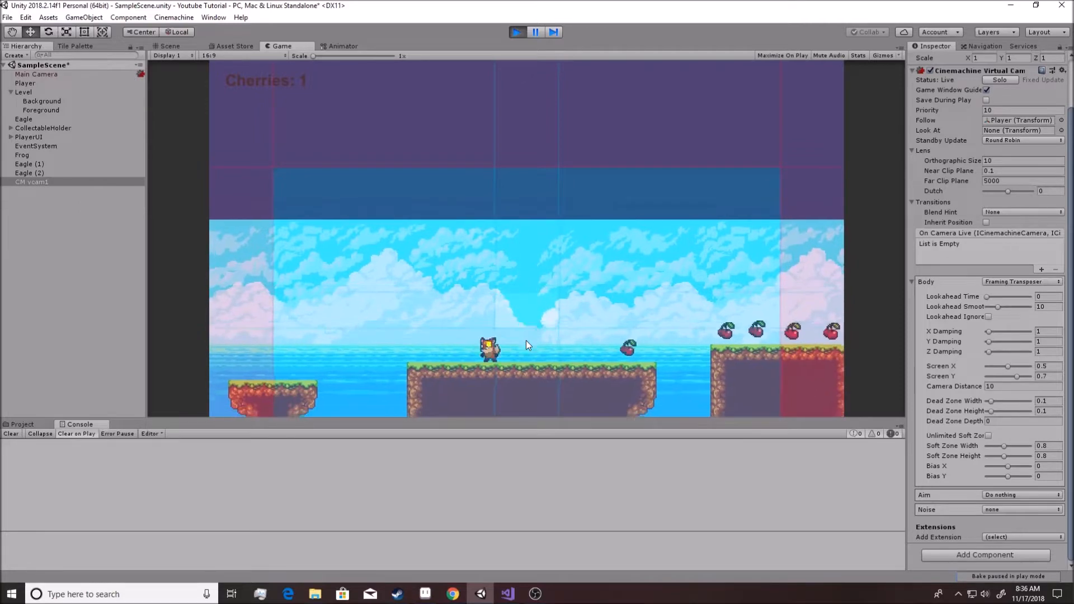
key(Right)
key(Right)
key(space)
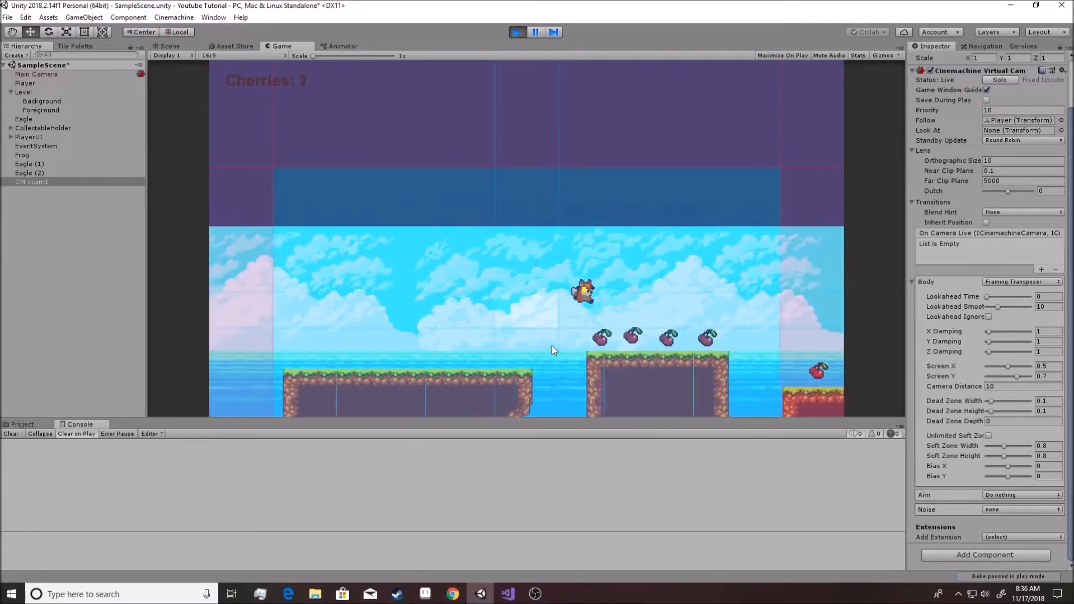
key(space)
key(Left)
key(Right)
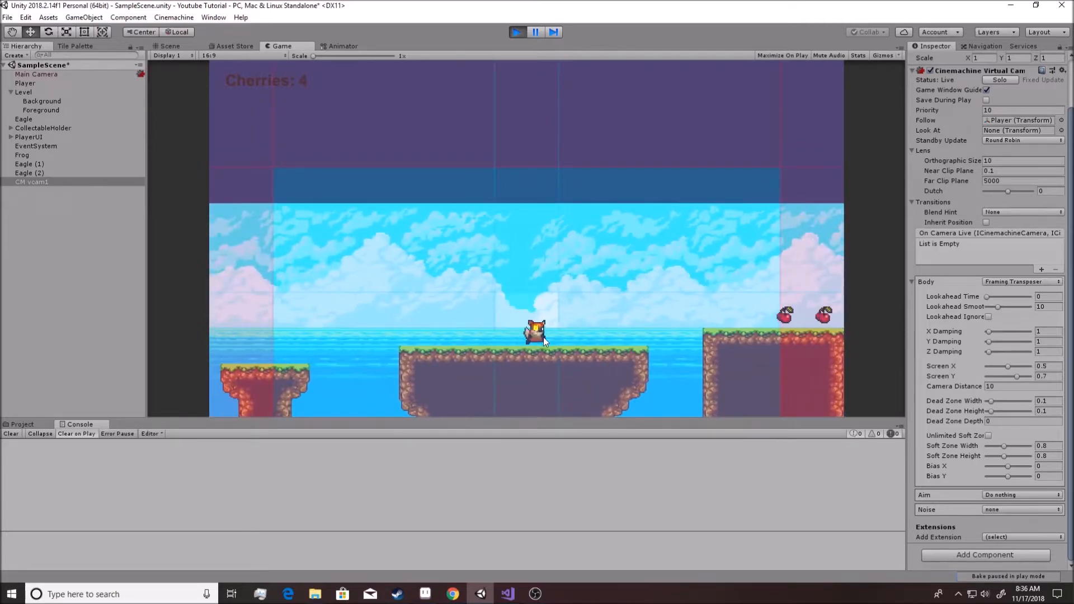
Set CM vcam1's X Damping to 0 in the running game and test the camera by moving the player left and right
drag(971, 334, 956, 334)
click(494, 330)
key(Right)
key(Left)
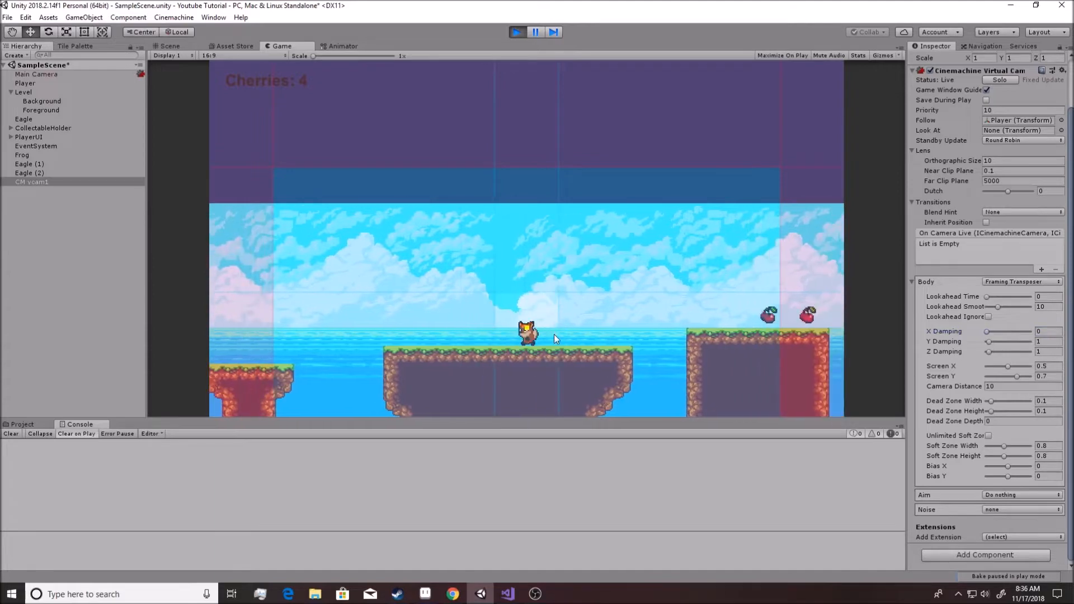
key(Right)
Restore CM vcam1's X Damping to 1 in the running game and test the camera with jumps in both directions
click(984, 332)
text(1)
click(628, 328)
key(Right)
key(space)
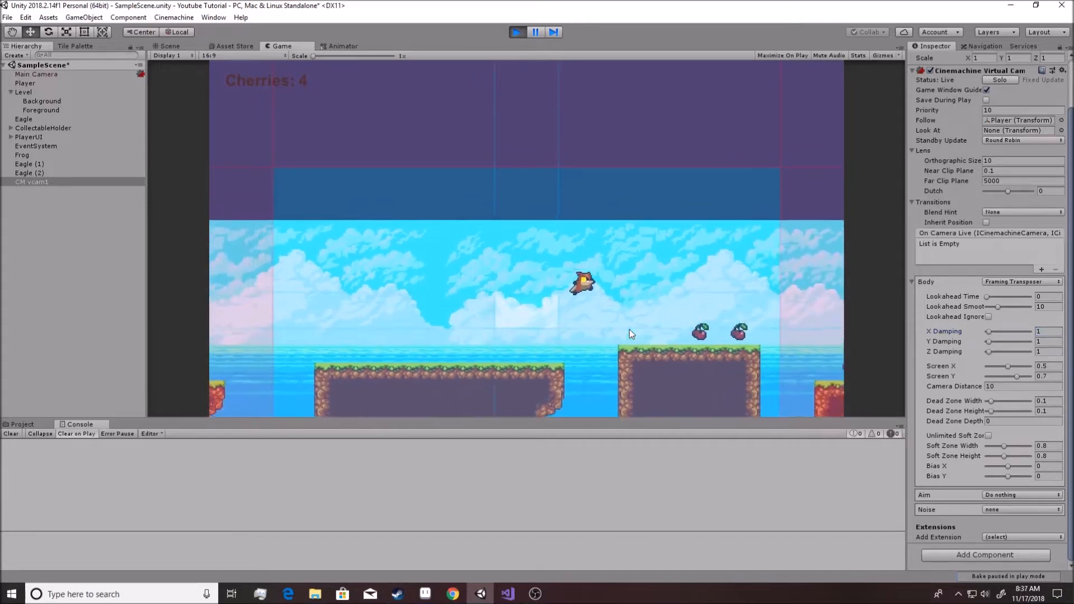
key(space)
key(Left)
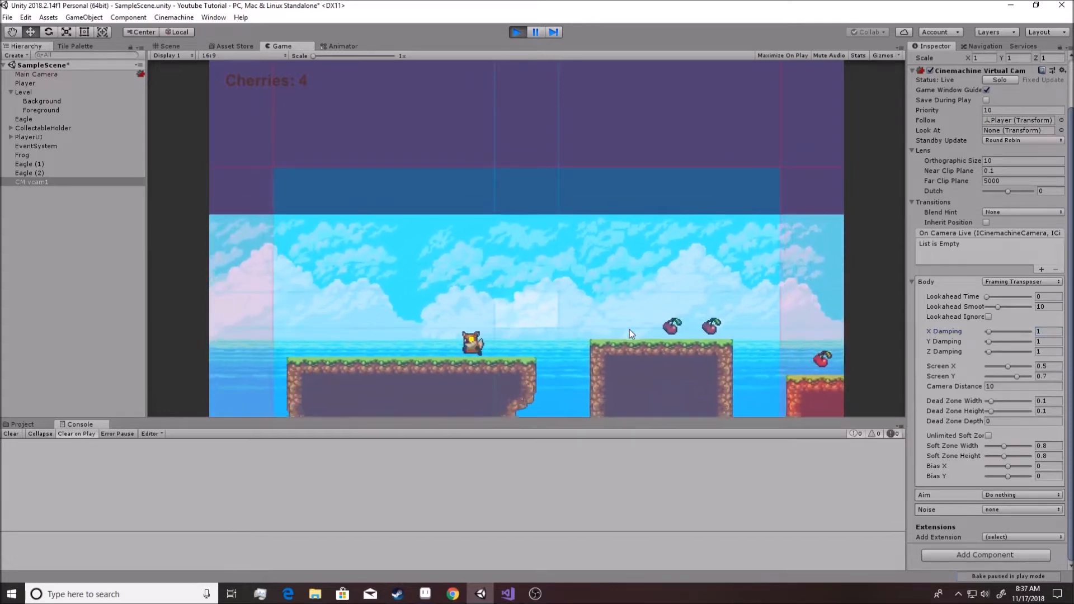
Move and jump the player in both directions across the platforms to examine how the camera follows with damping of 1
key(Right)
key(Left)
key(Right)
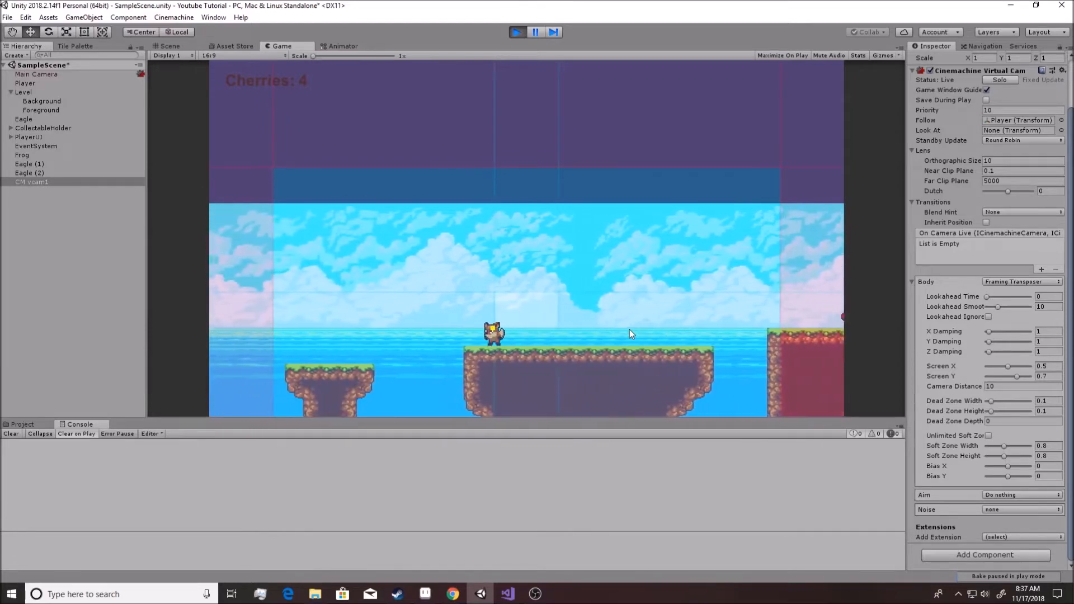
key(Left)
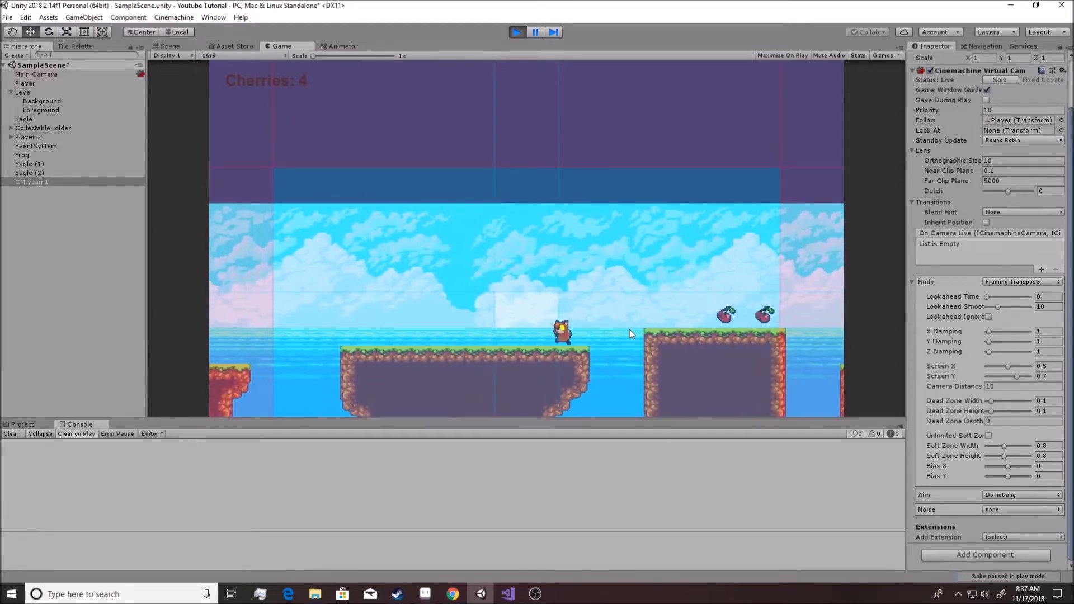
key(Right)
key(Right)
key(space)
key(Left)
key(Right)
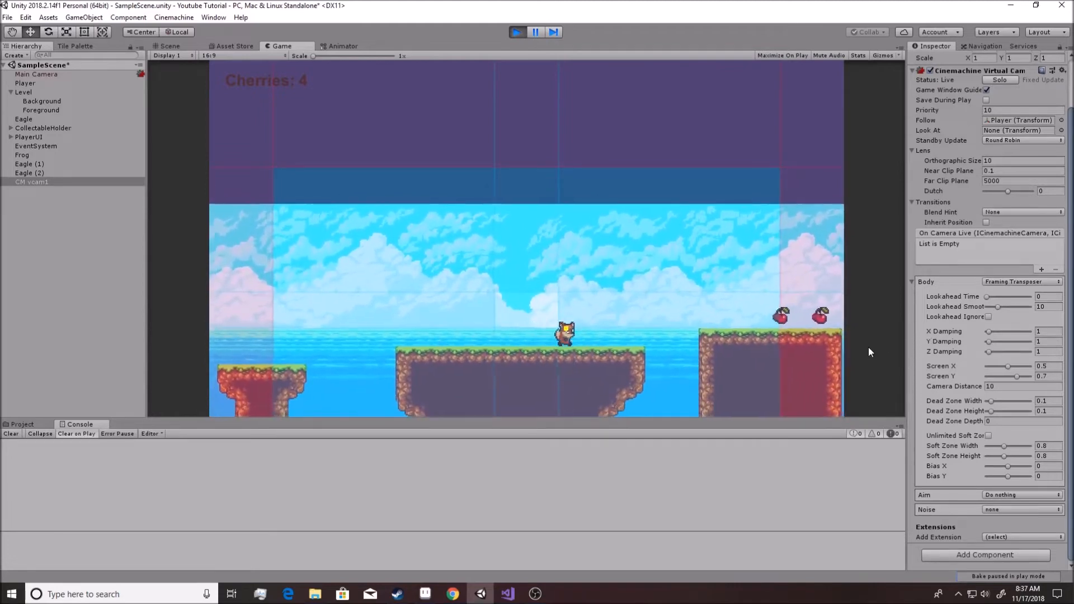
key(space)
key(Left)
key(space)
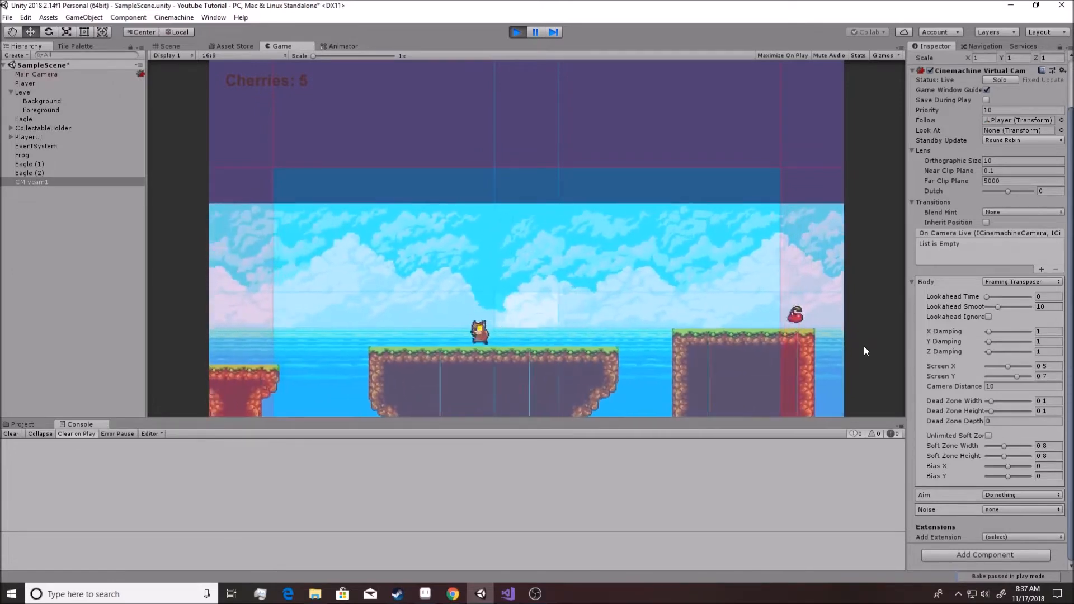
key(Right)
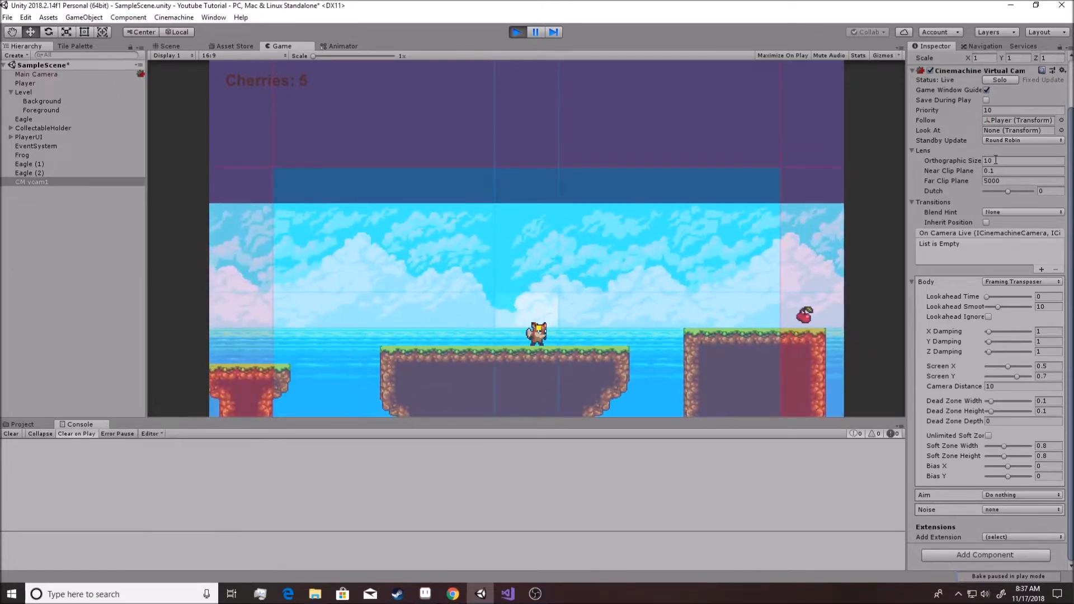
Set CM vcam1's Orthographic Size to 6 in the running game and test the view by moving the player in both directions
click(1001, 161)
text(6)
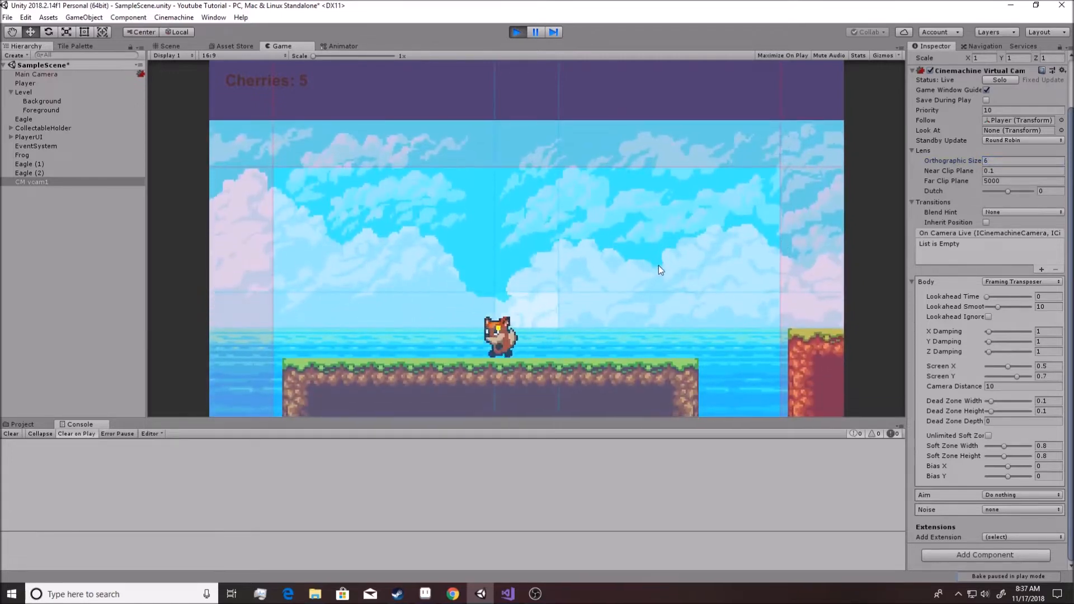
key(Left)
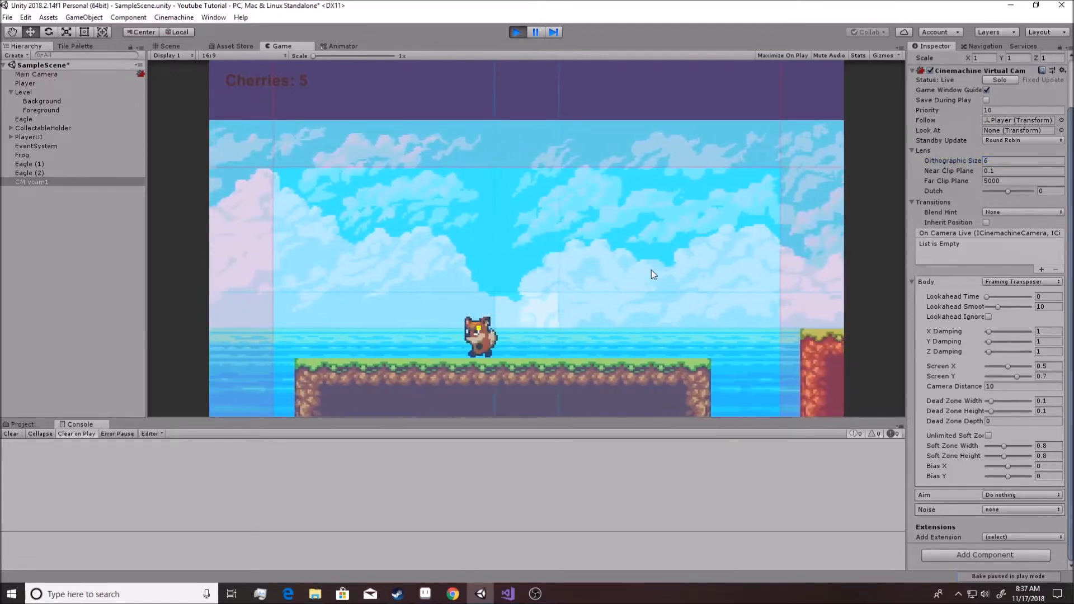
key(Right)
key(Left)
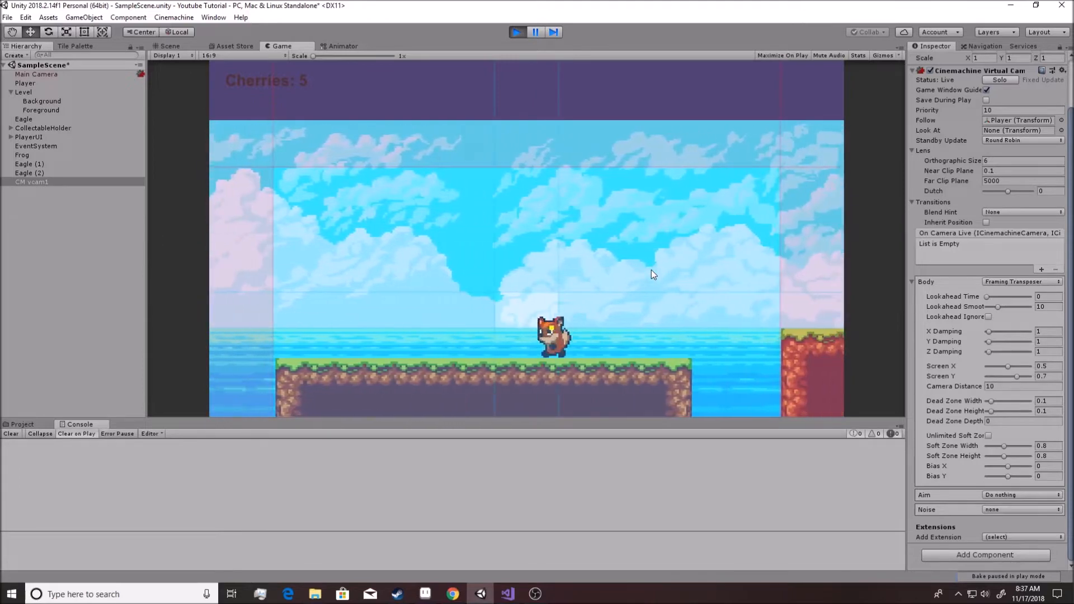
key(Right)
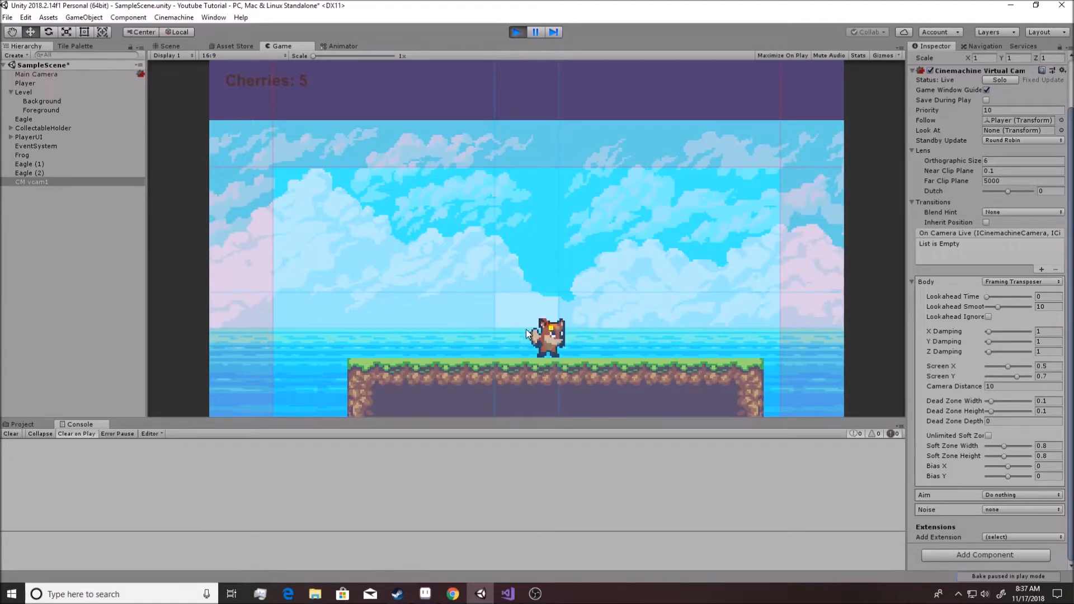
Widen the camera's dead zone to a width of about 0.19 and test it by moving and jumping the player in both directions
drag(579, 315, 588, 316)
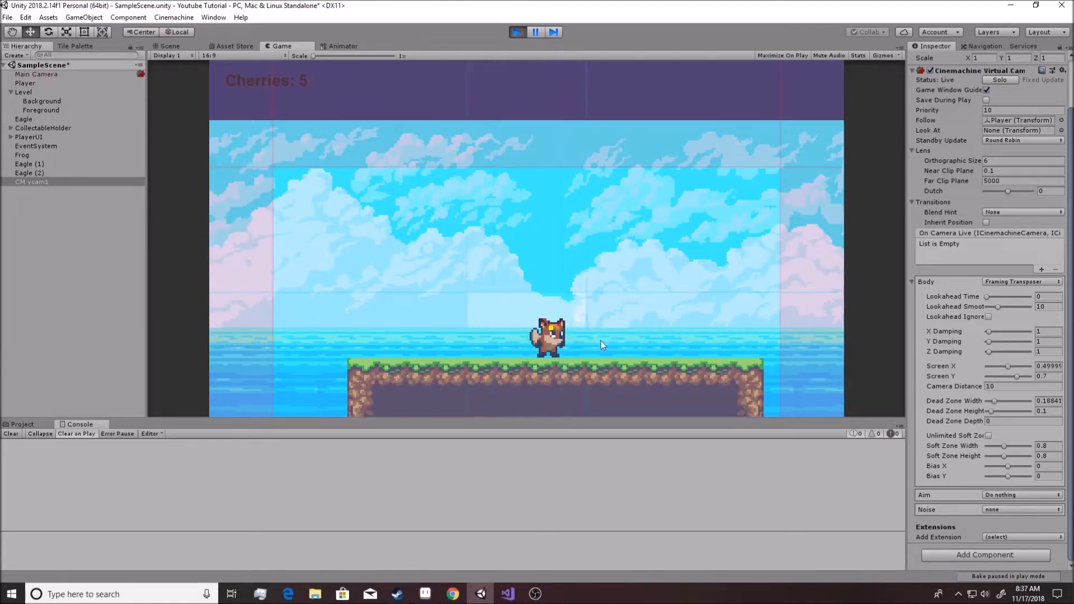
key(d)
key(a)
key(d)
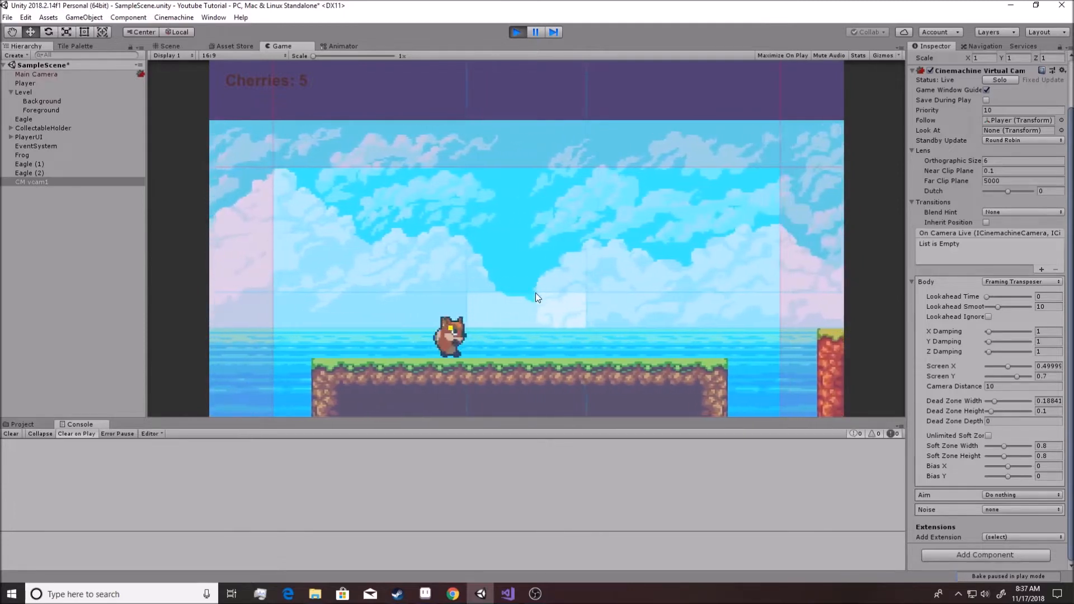
key(d)
key(space)
key(a)
key(space)
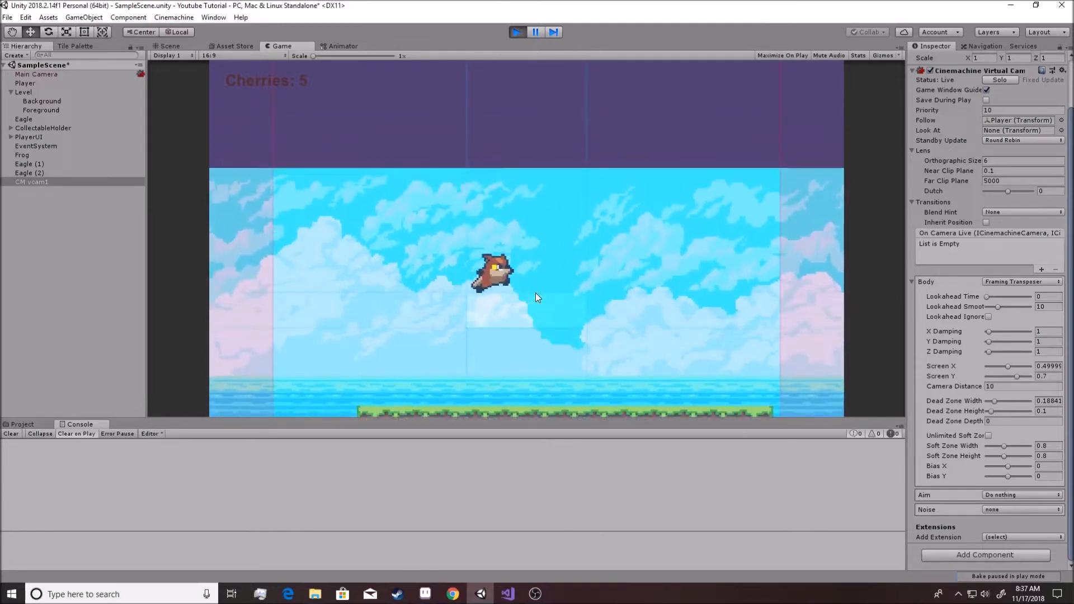
key(a)
key(space)
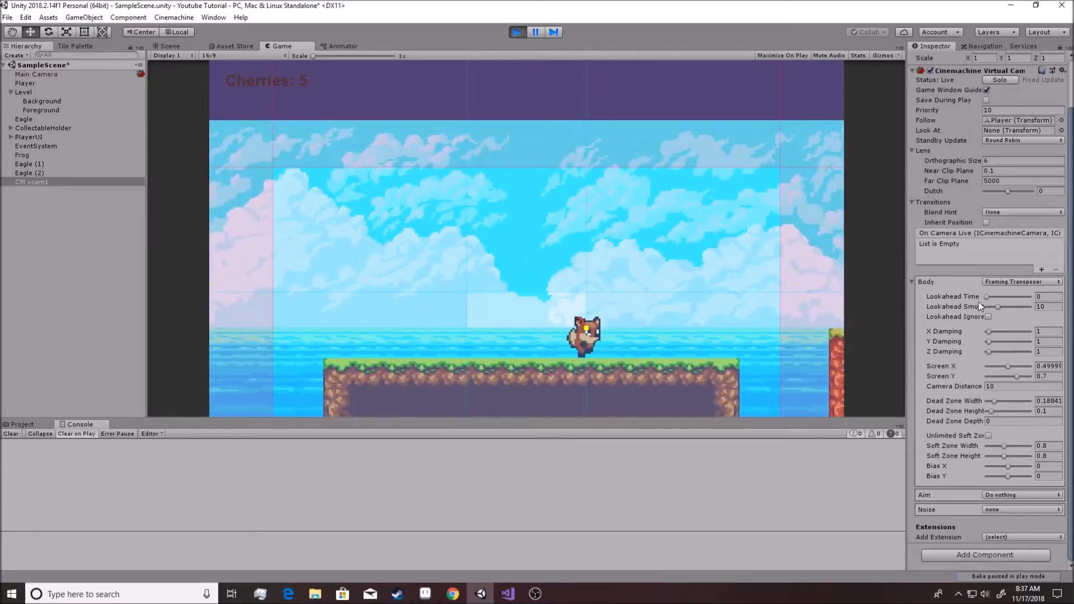
key(d)
key(a)
key(d)
Widen the camera's dead zone further to a width of about 0.35 and test it with player runs and jumps
drag(590, 316, 638, 313)
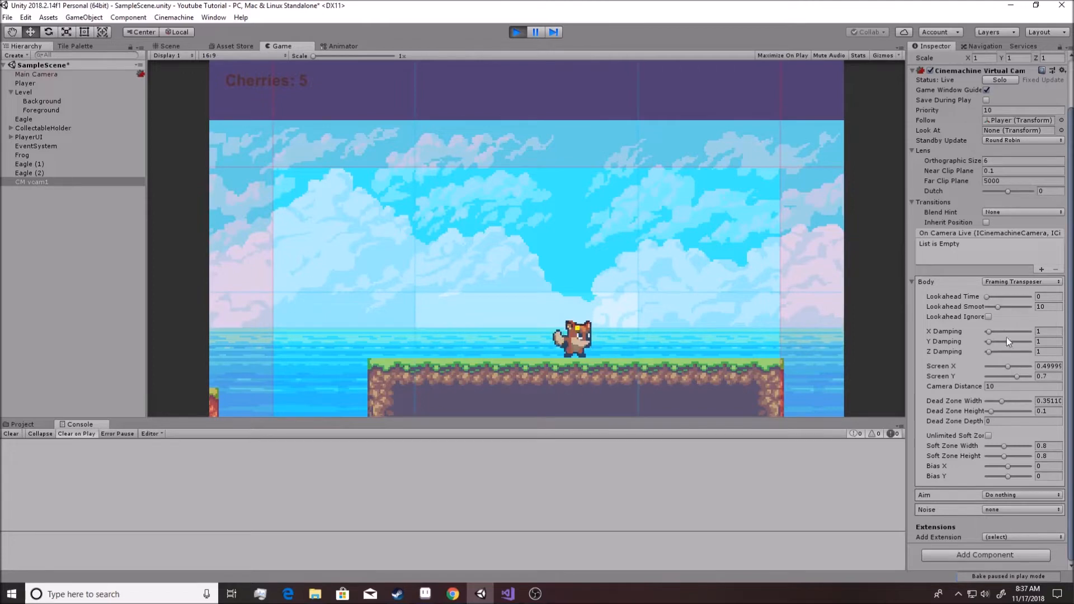
key(d)
key(a)
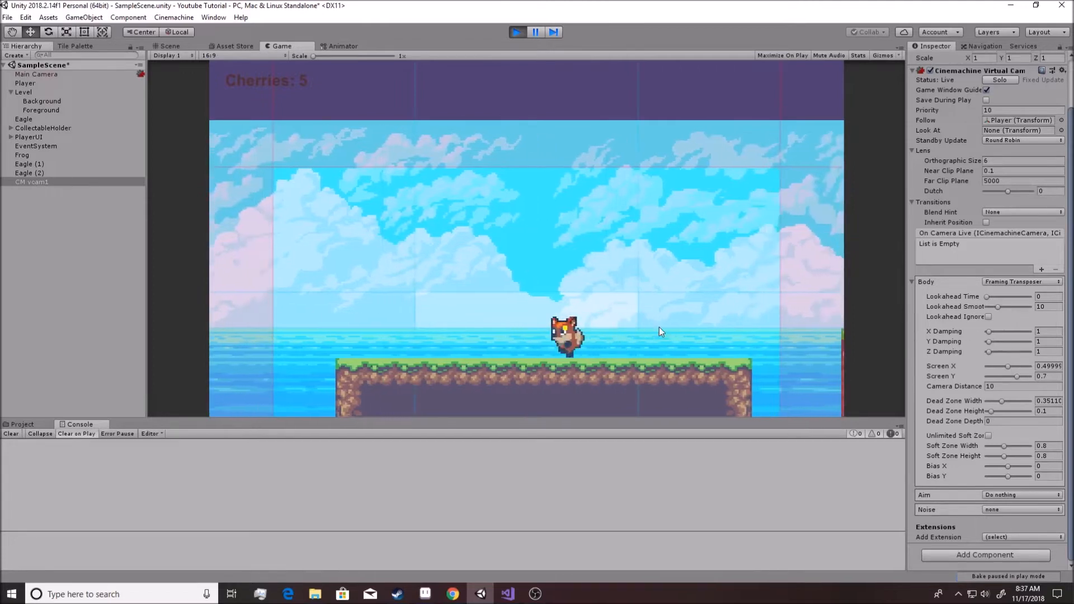
key(d)
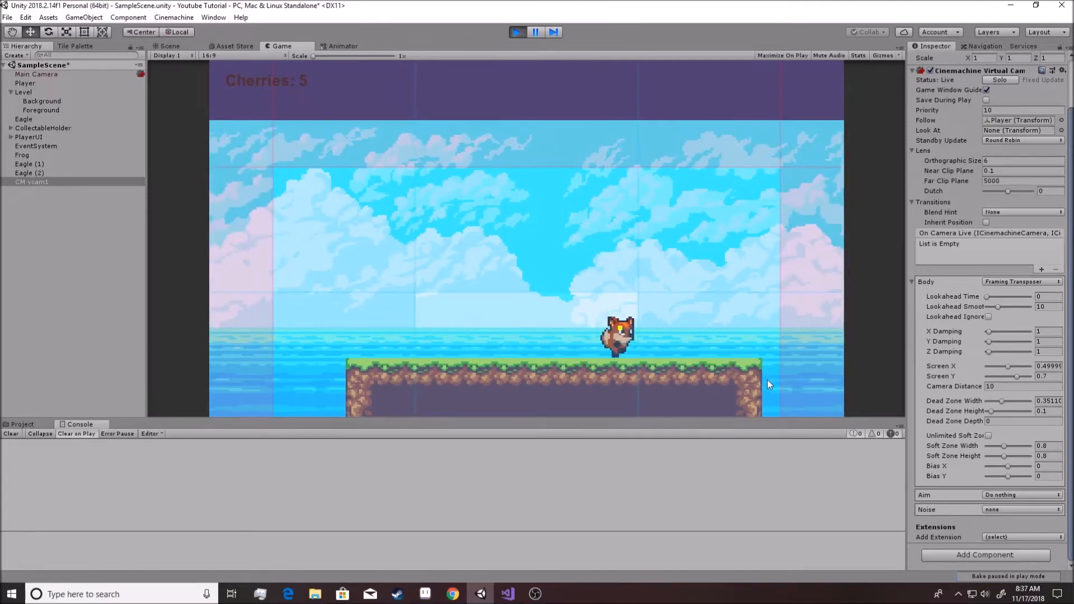
key(space)
key(a)
key(space)
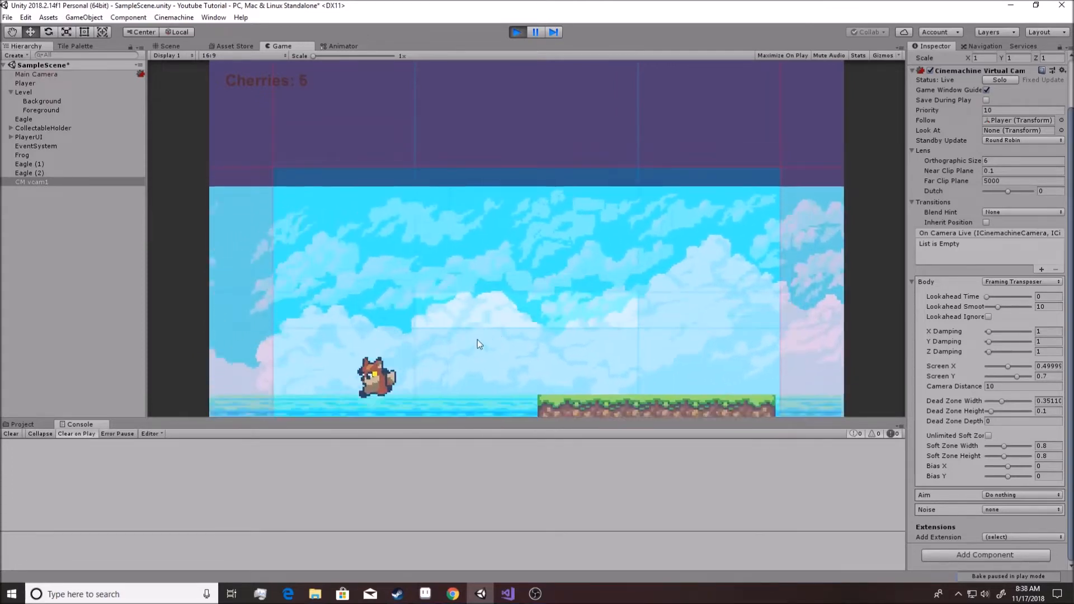
key(d)
key(d)
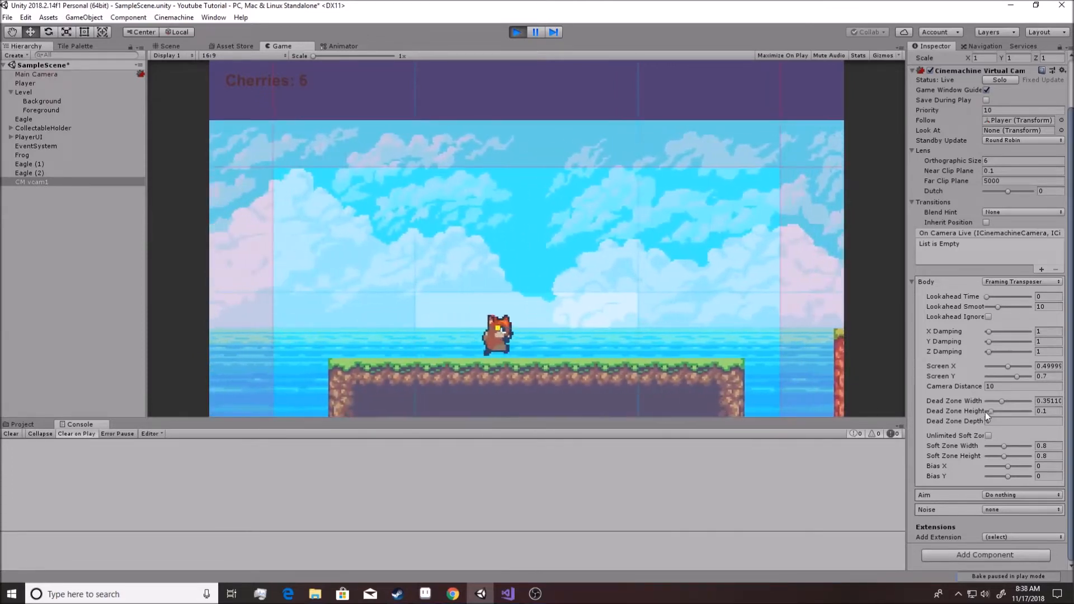
Set CM vcam1's Lookahead Time to 0.5 and test it by running and jumping the player across the platforms
mouse_move(986, 297)
mouse_down()
mouse_move(1005, 297)
mouse_move(974, 291)
mouse_up()
text(0.5)
click(705, 316)
key(a)
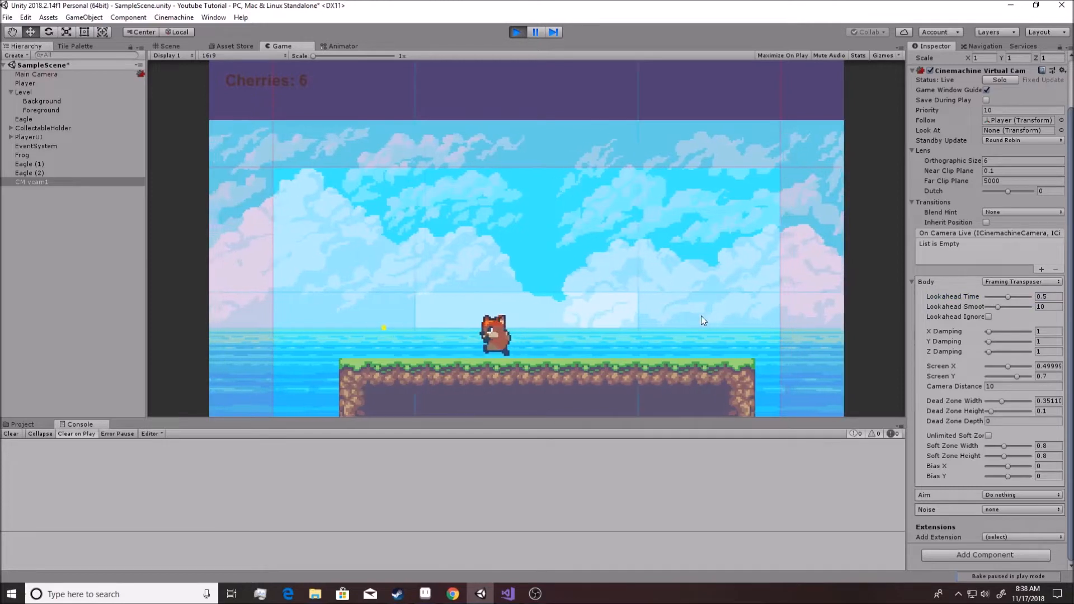
key(d)
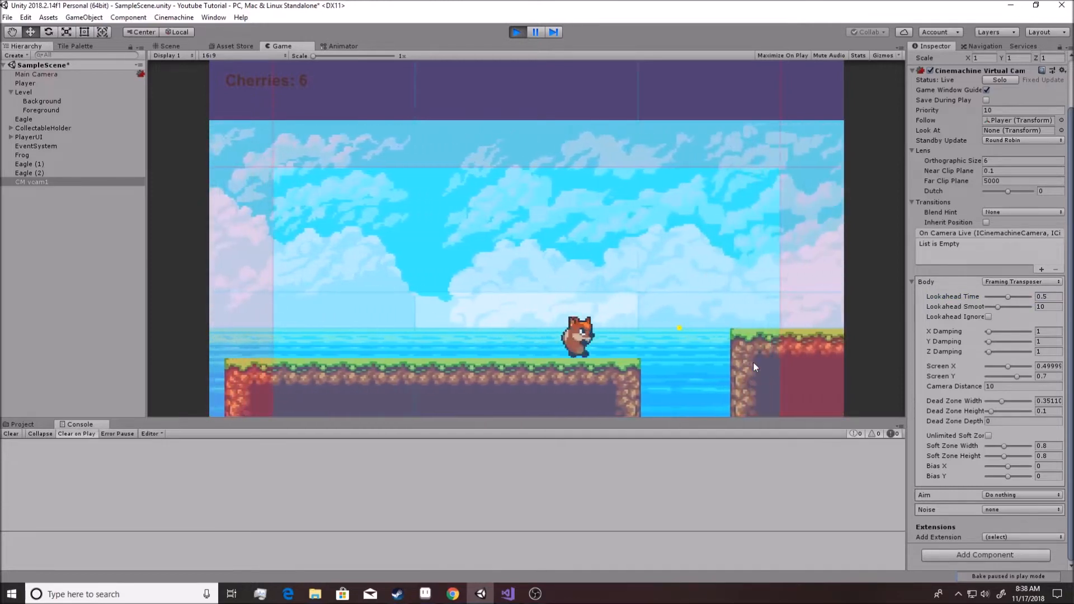
key(space)
key(space)
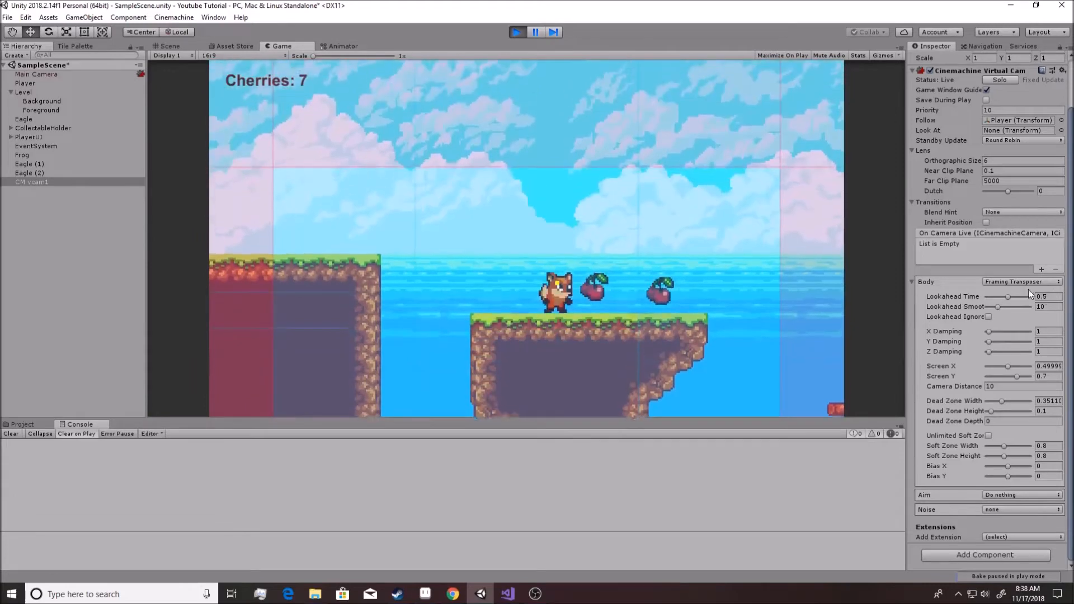
Raise CM vcam1's Lookahead Time to 1 and test it by running and jumping the player forward onto the bridge
drag(1028, 296, 1044, 297)
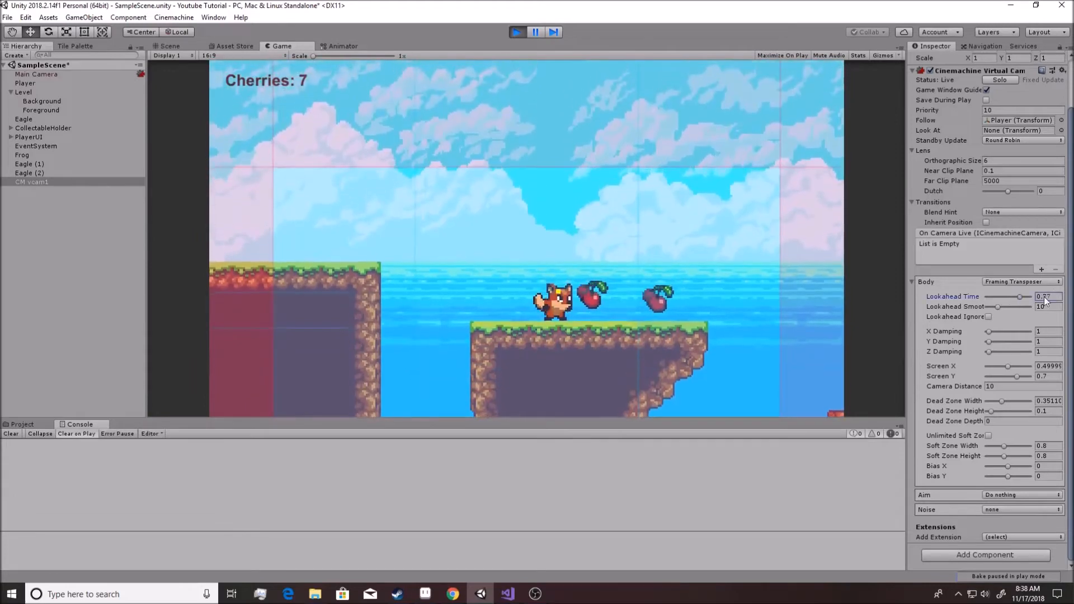
click(670, 269)
key(d)
key(space)
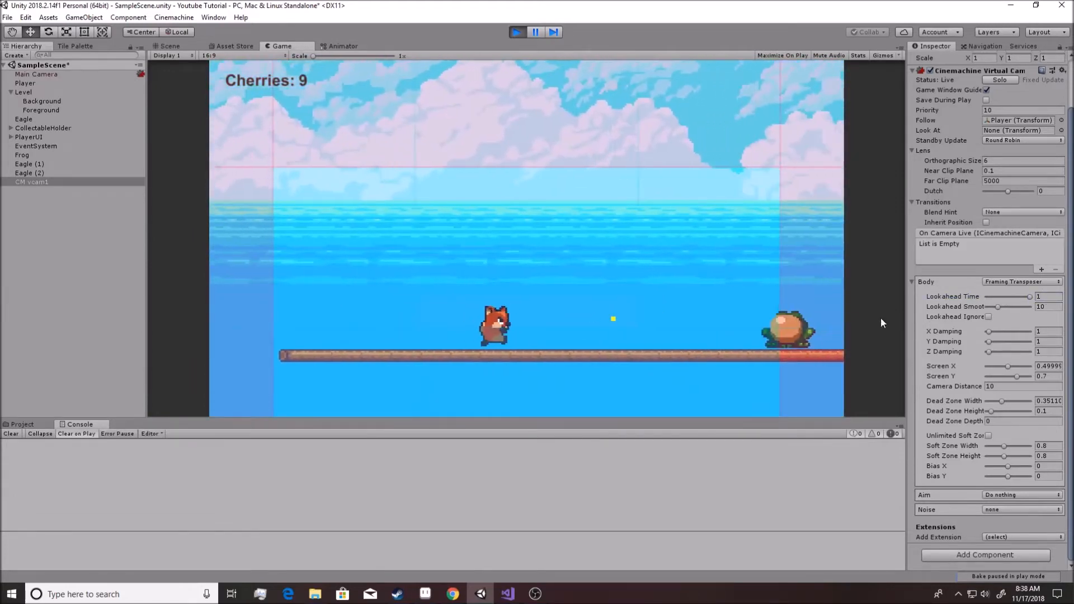
Lower CM vcam1's Lookahead Time to 0.7 and test the camera by moving the player back and forth on the bridge
drag(1025, 295, 1018, 300)
click(660, 272)
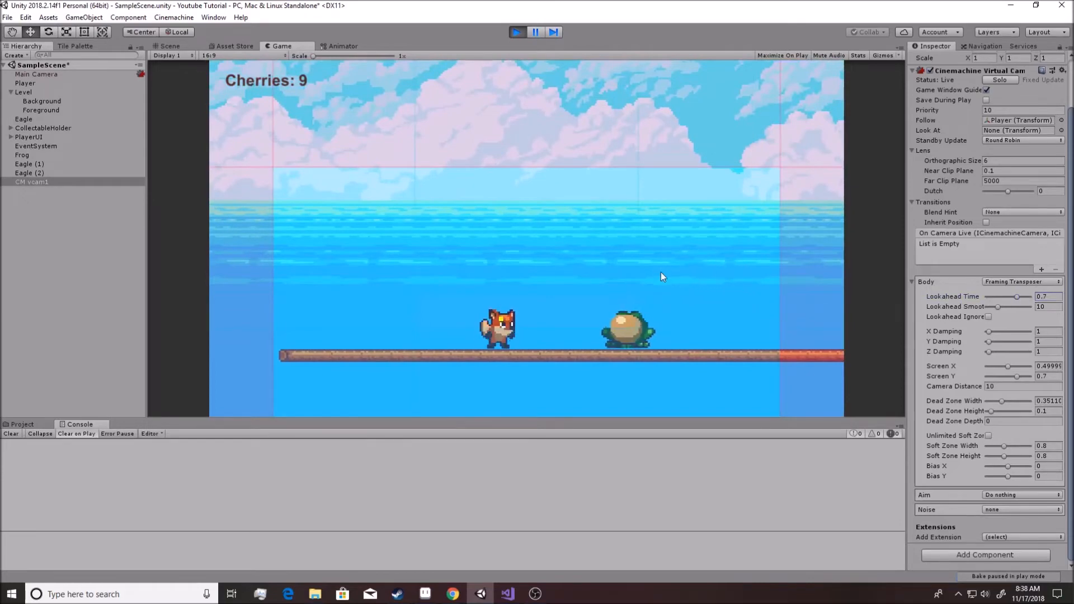
key(a)
key(space)
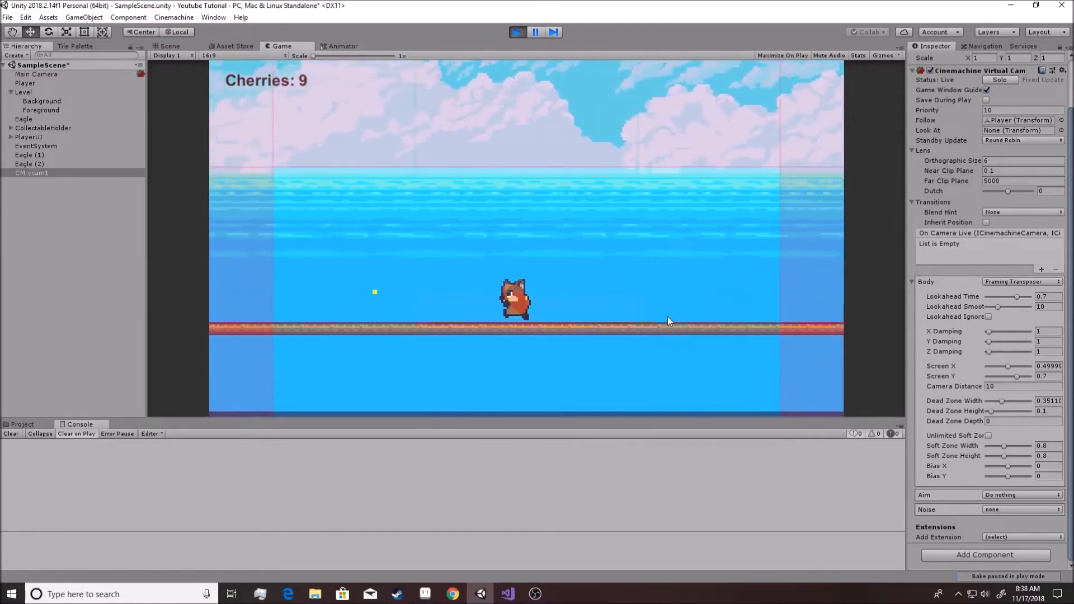
key(d)
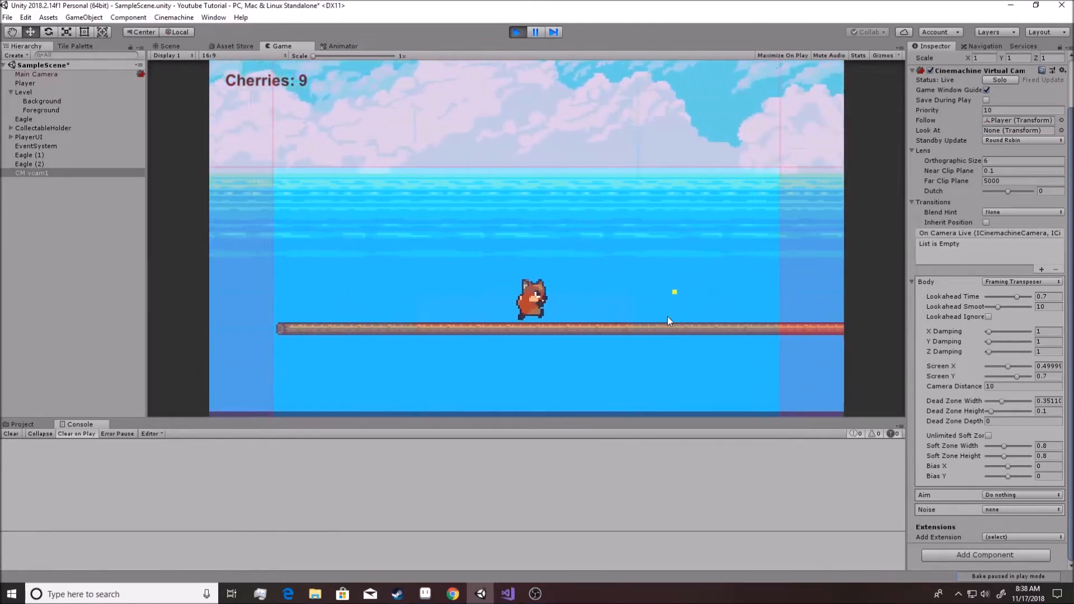
key(a)
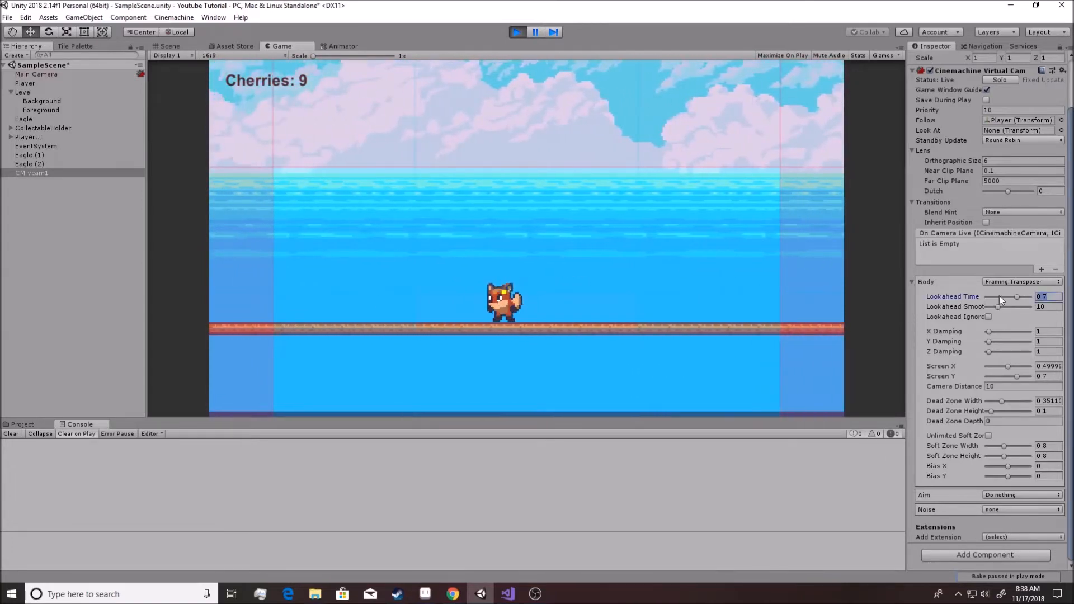
Set CM vcam1's Lookahead Time back to 0.5 and test it with runs and jumps in both directions on the bridge
text(0.5)
click(655, 294)
key(a)
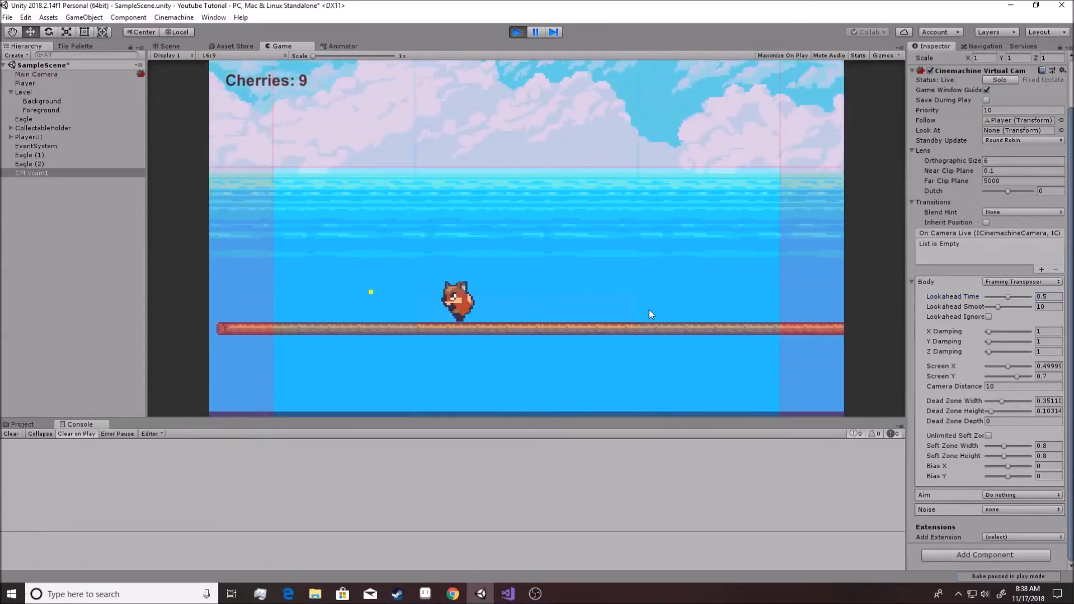
key(space)
key(d)
key(space)
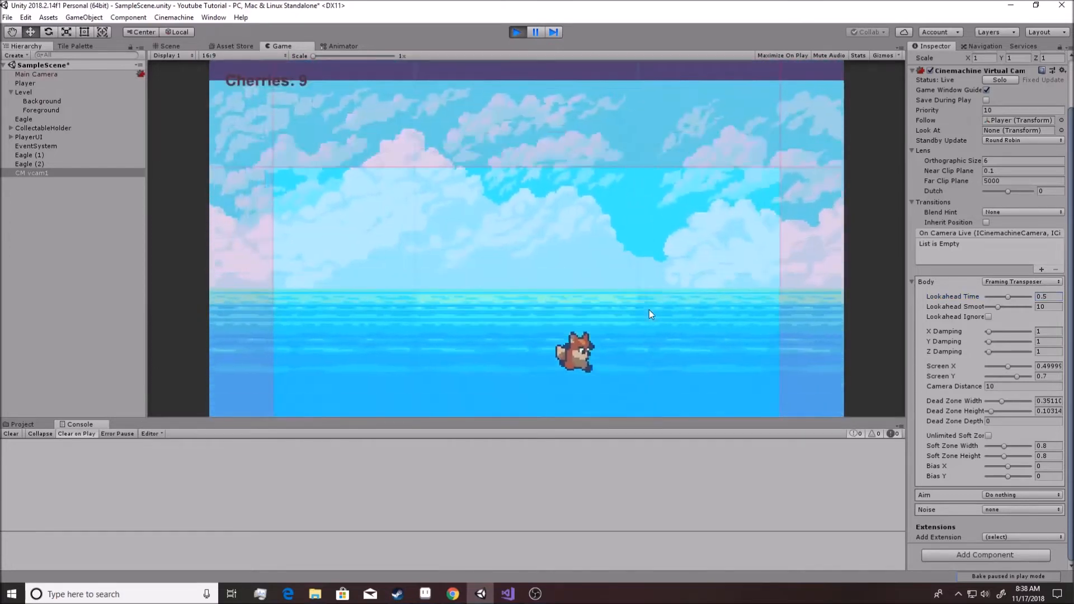
key(space)
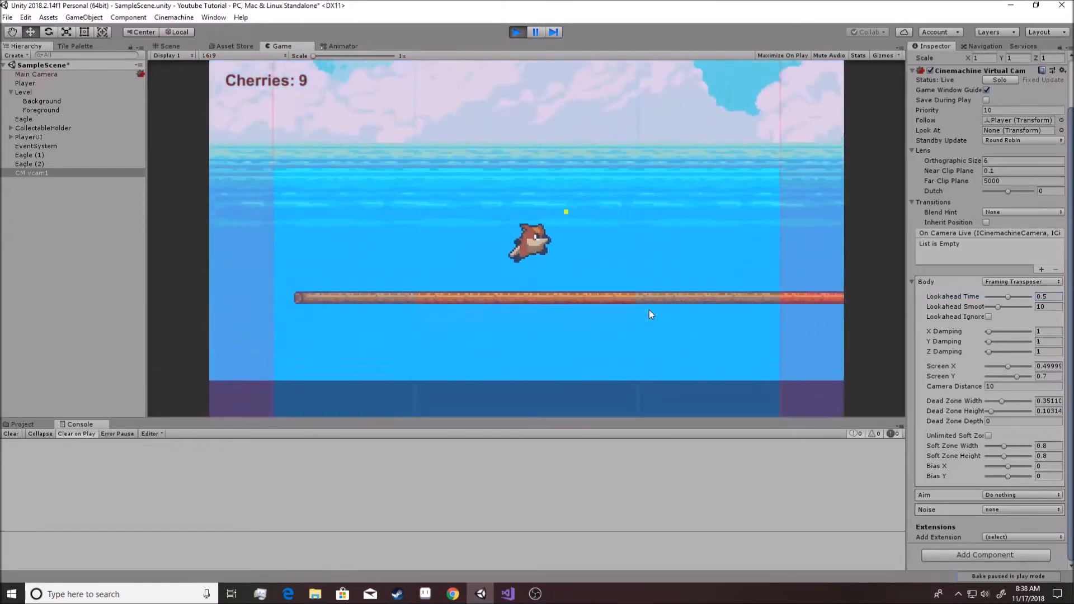
key(a)
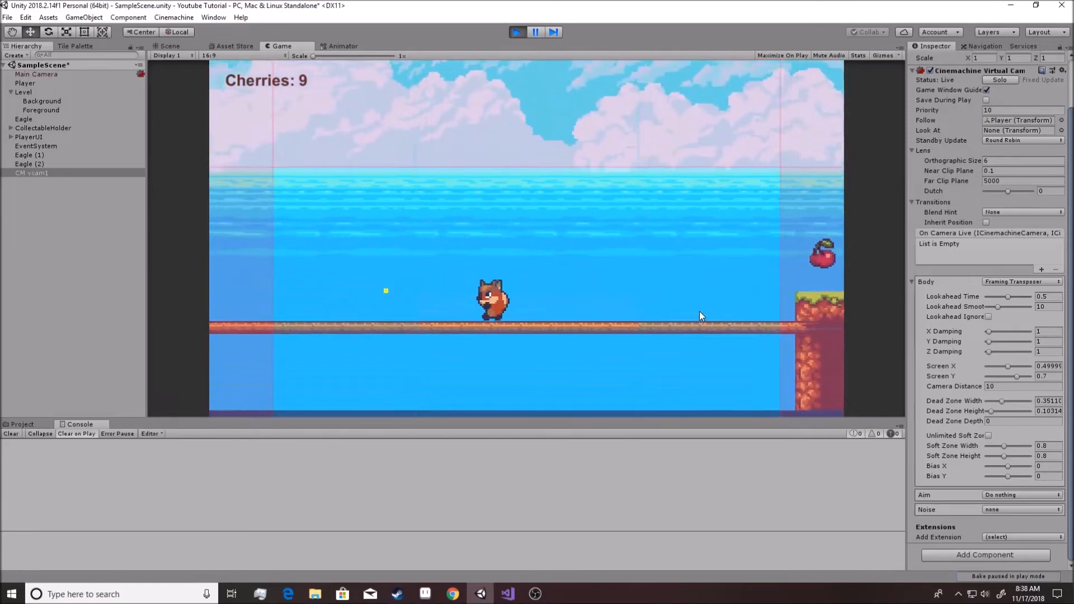
key(d)
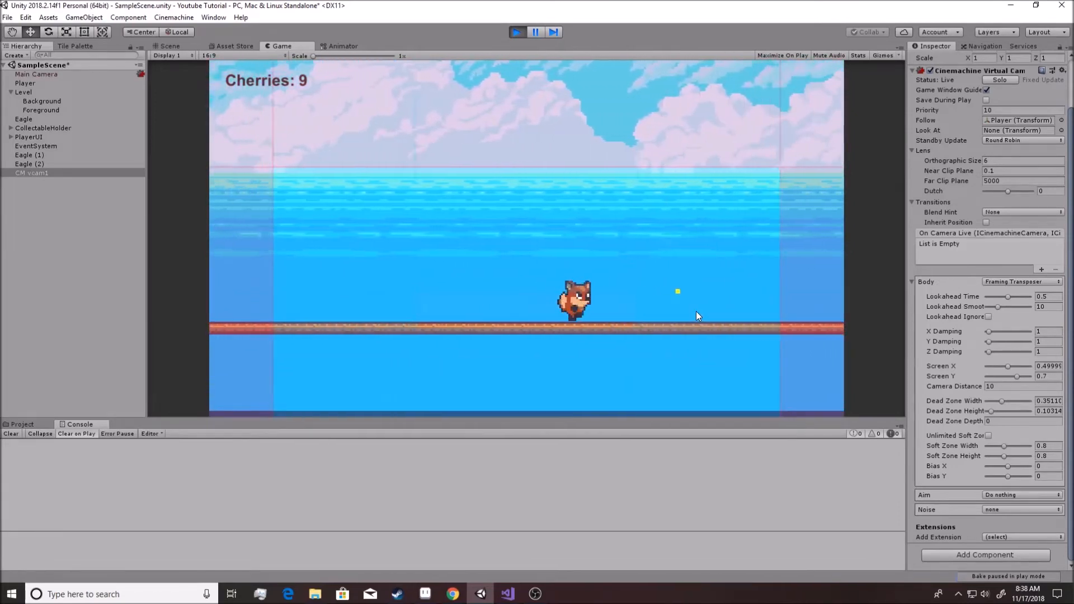
Set CM vcam1's Lookahead Time to 0.4 and test the camera by moving the player in both directions
click(985, 293)
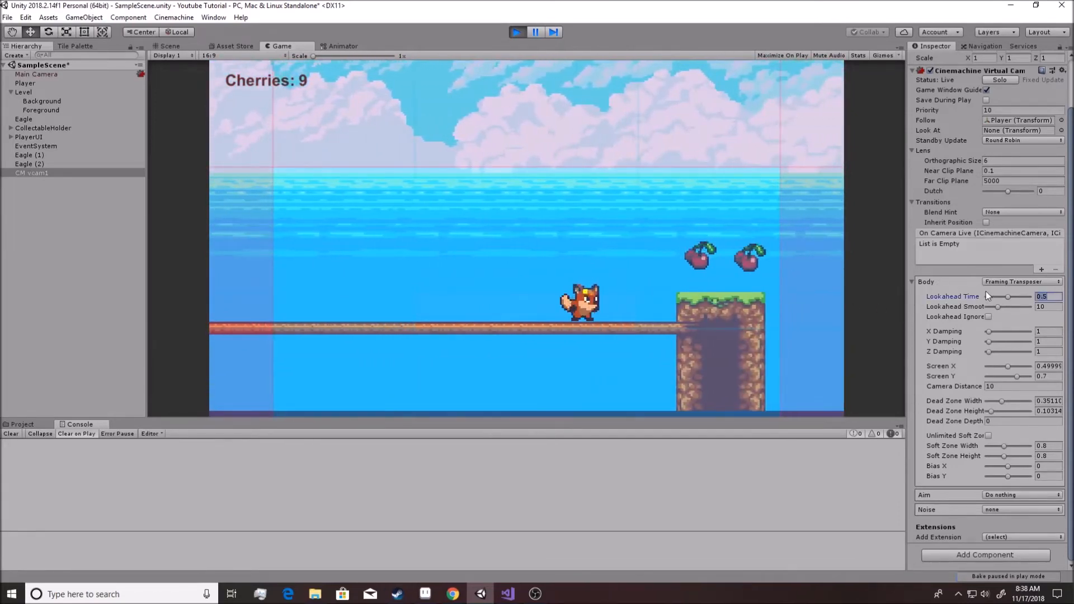
text(0.4)
click(679, 305)
key(a)
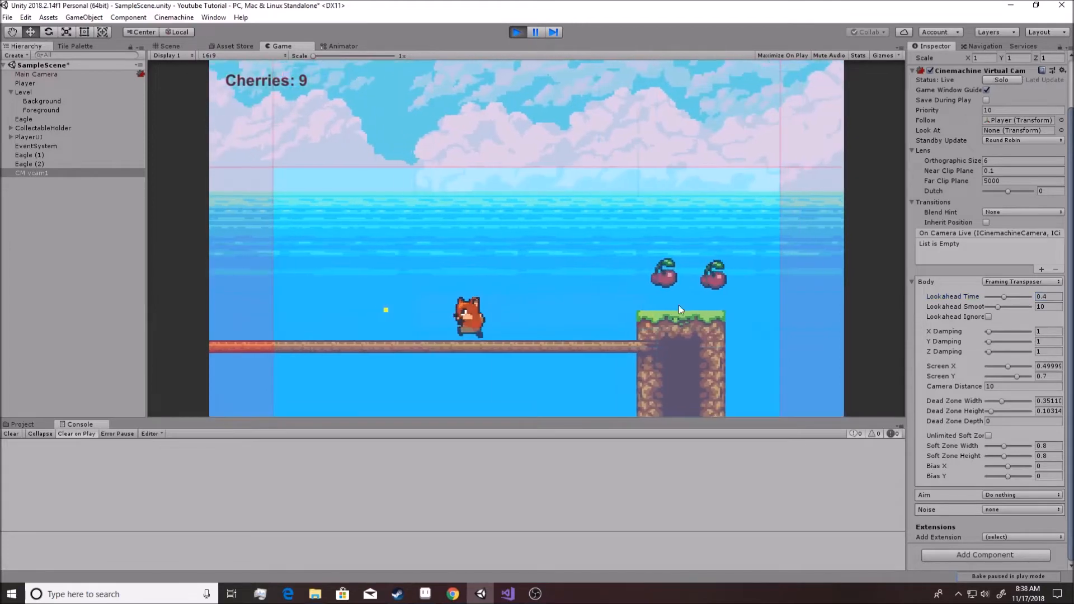
key(d)
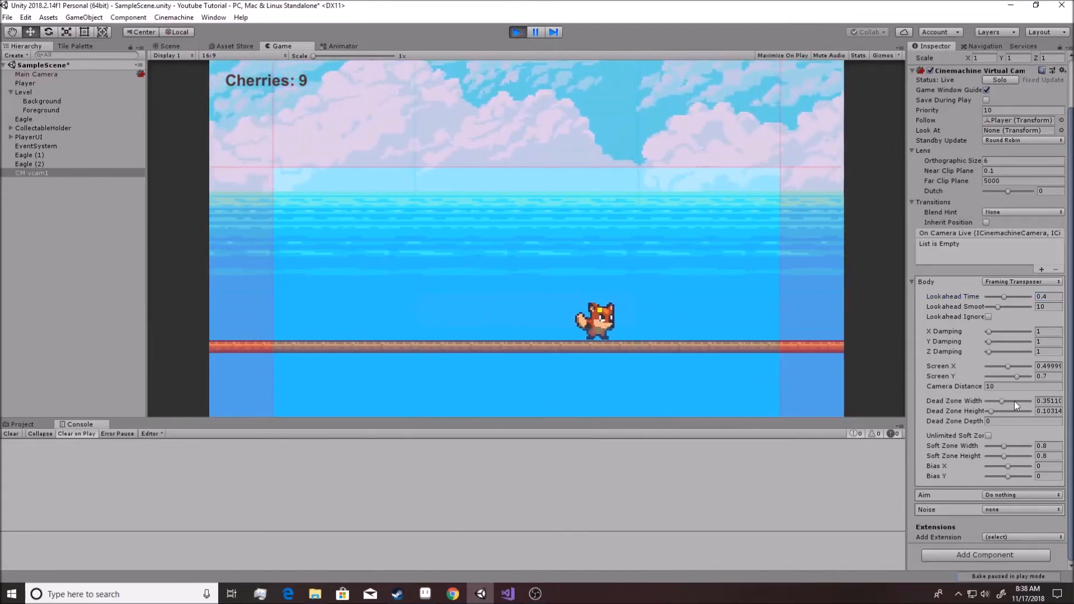
Reduce CM vcam1's Dead Zone Width to 0.17 during play and test it by running both ways and jumping off the bridge
drag(1001, 400, 992, 403)
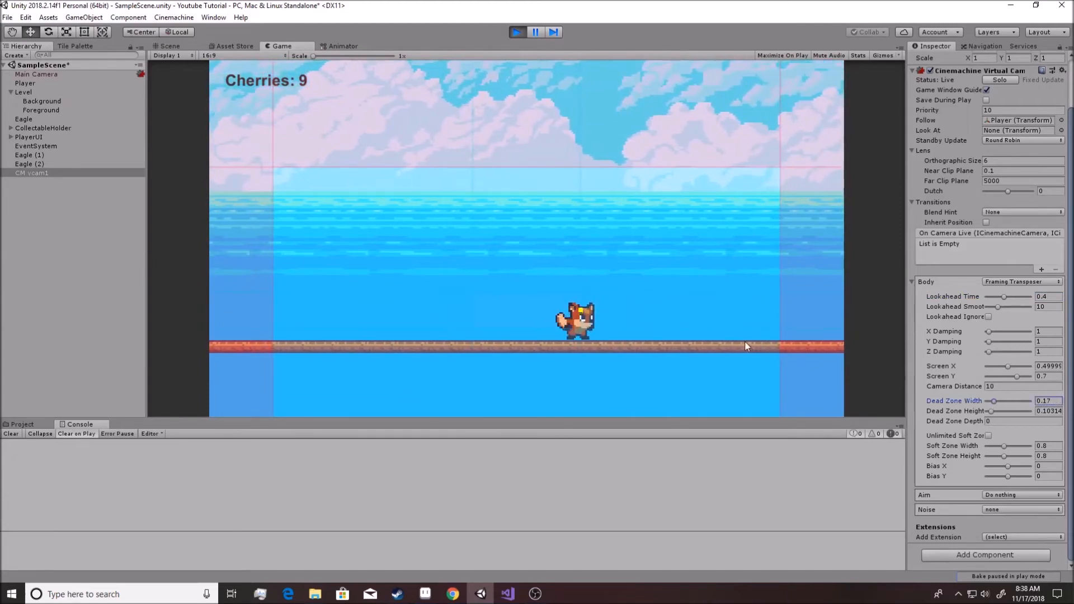
key(a)
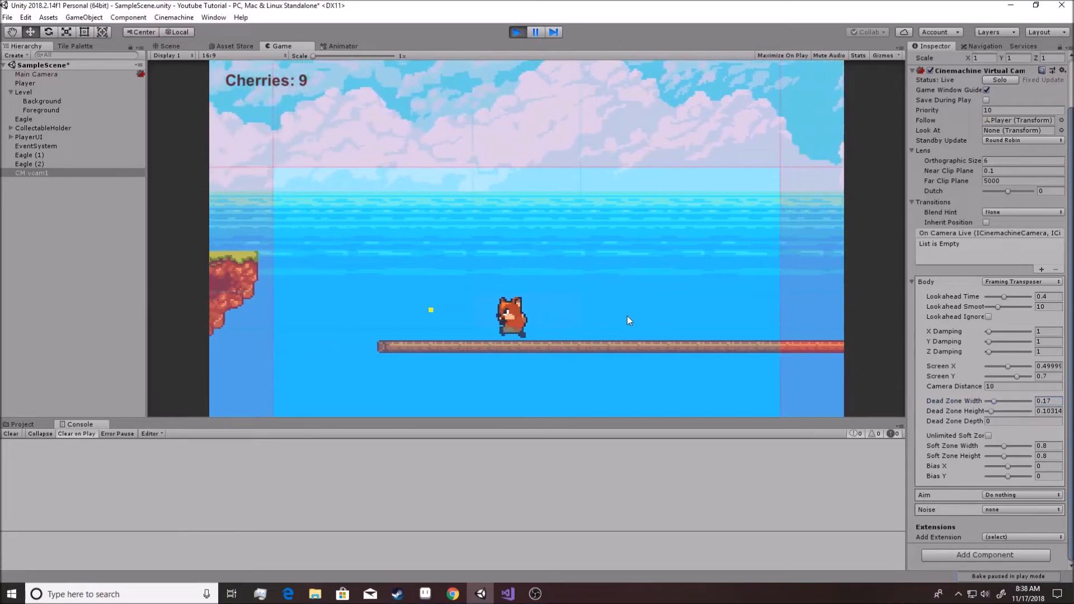
key(d)
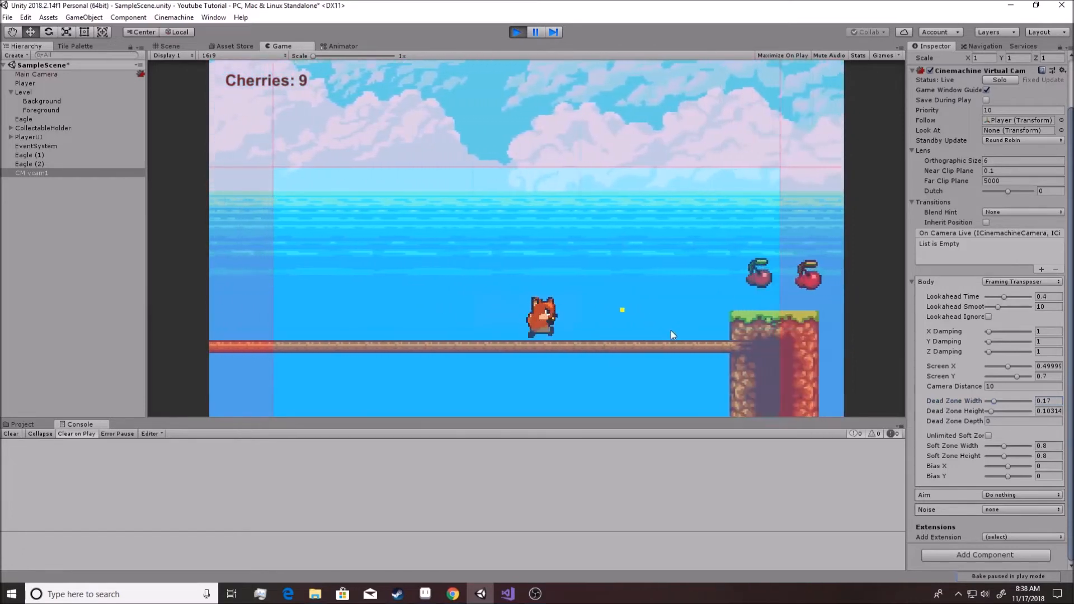
key(space)
key(d)
key(space)
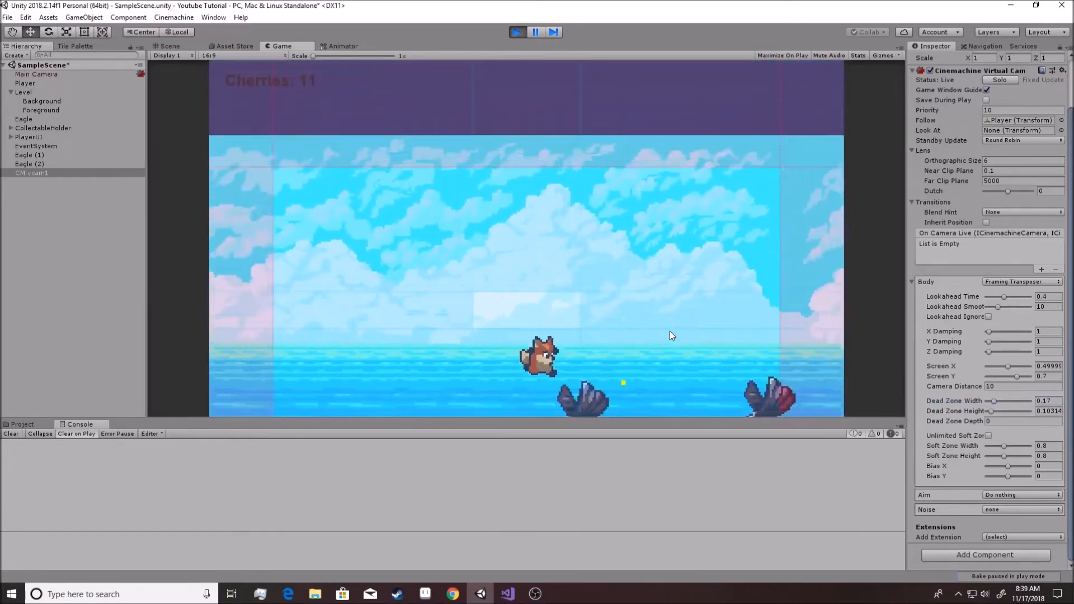
key(d)
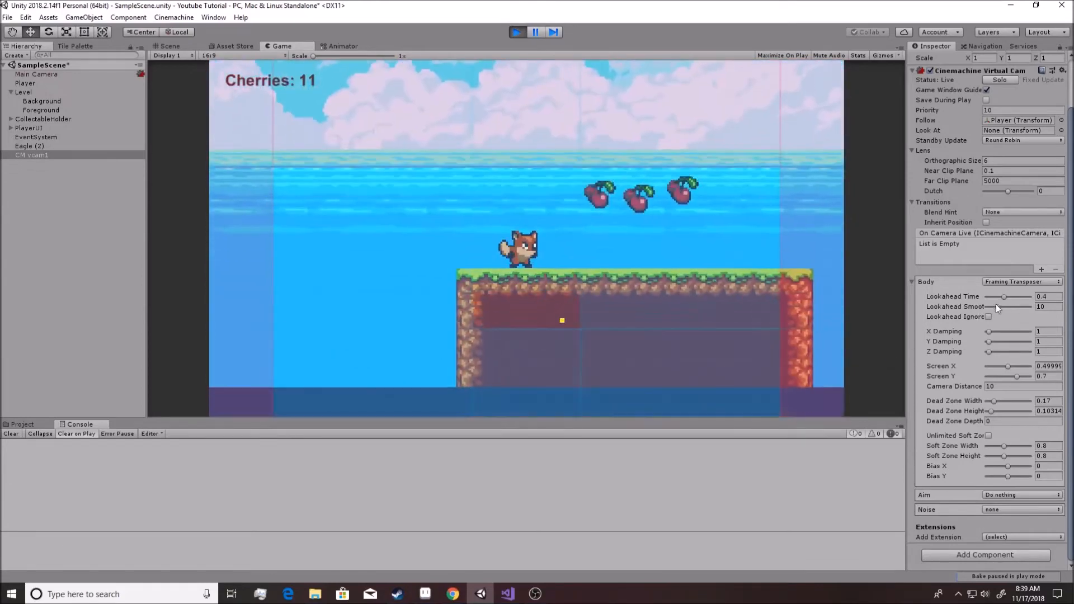
Set CM vcam1's Lookahead Time to 0.2 during play and test the camera with runs and jumps across the following platforms
click(1004, 296)
text(.2)
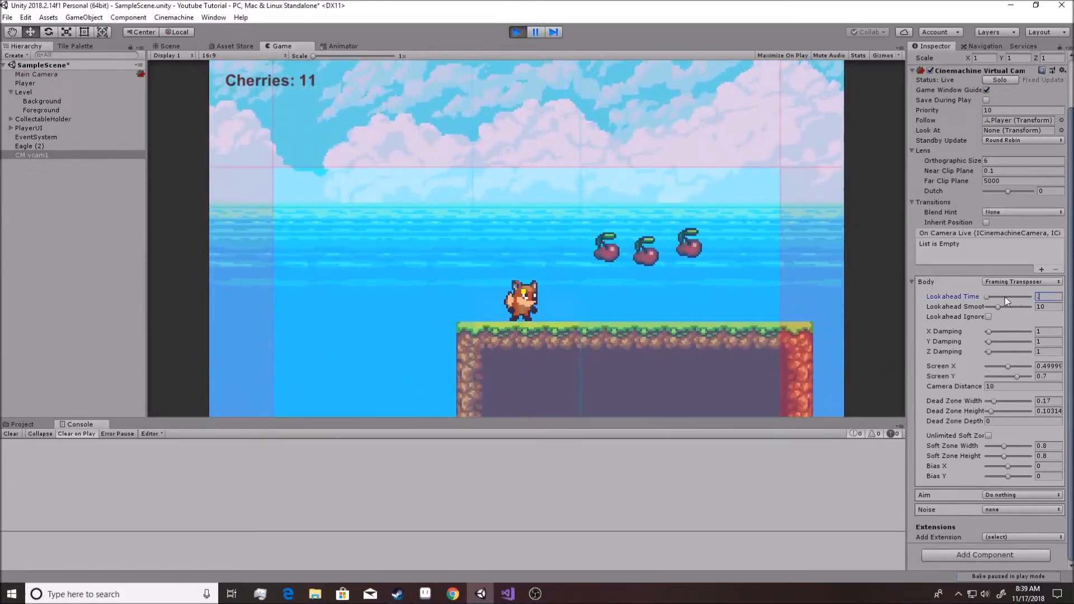
click(733, 310)
key(d)
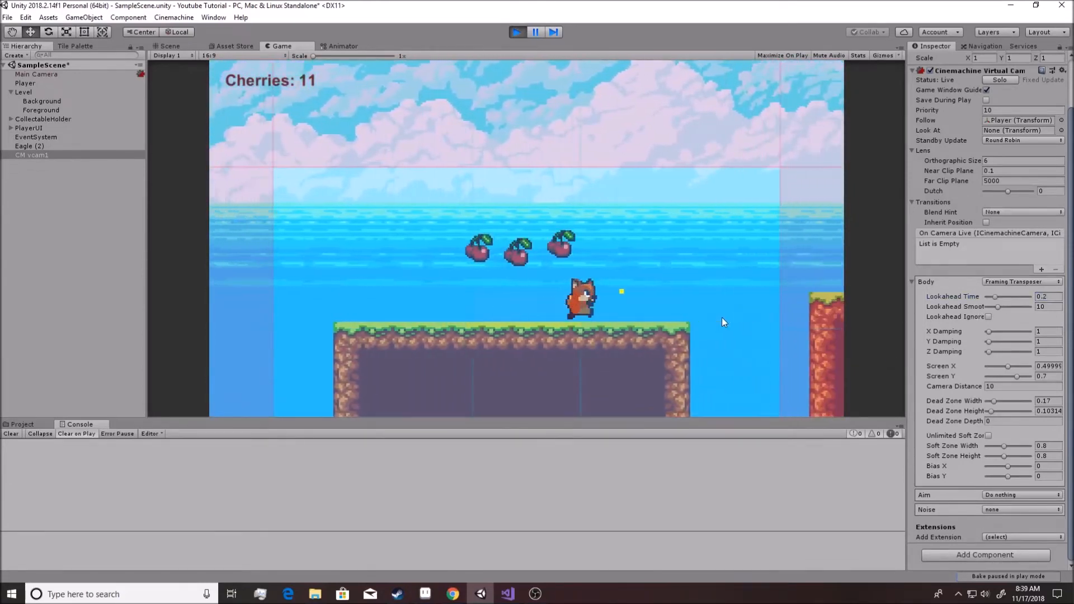
key(a)
key(space)
key(d)
key(space)
key(d)
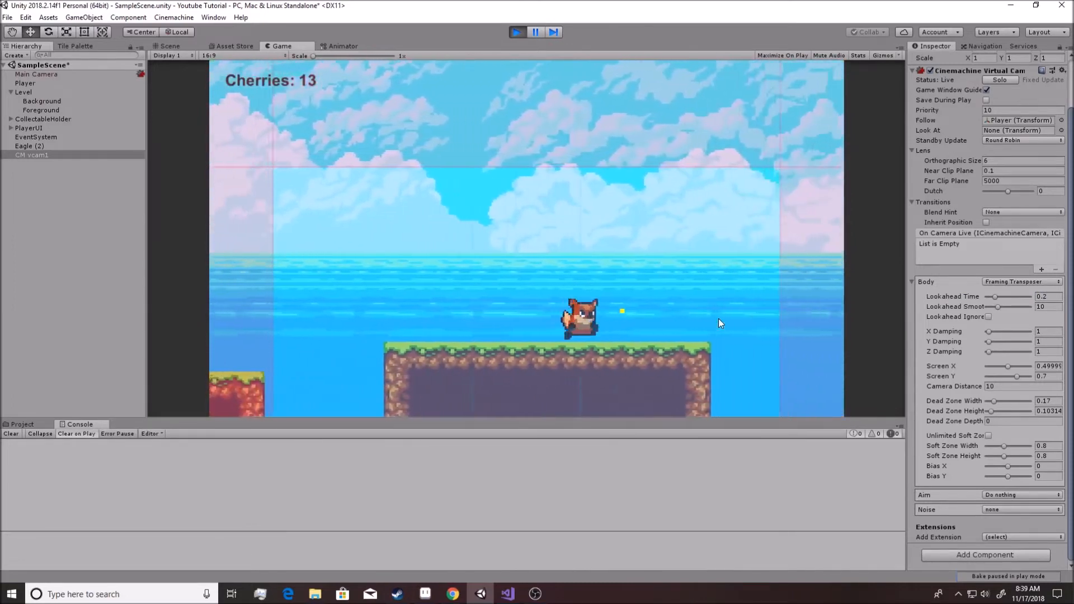
key(d)
key(space)
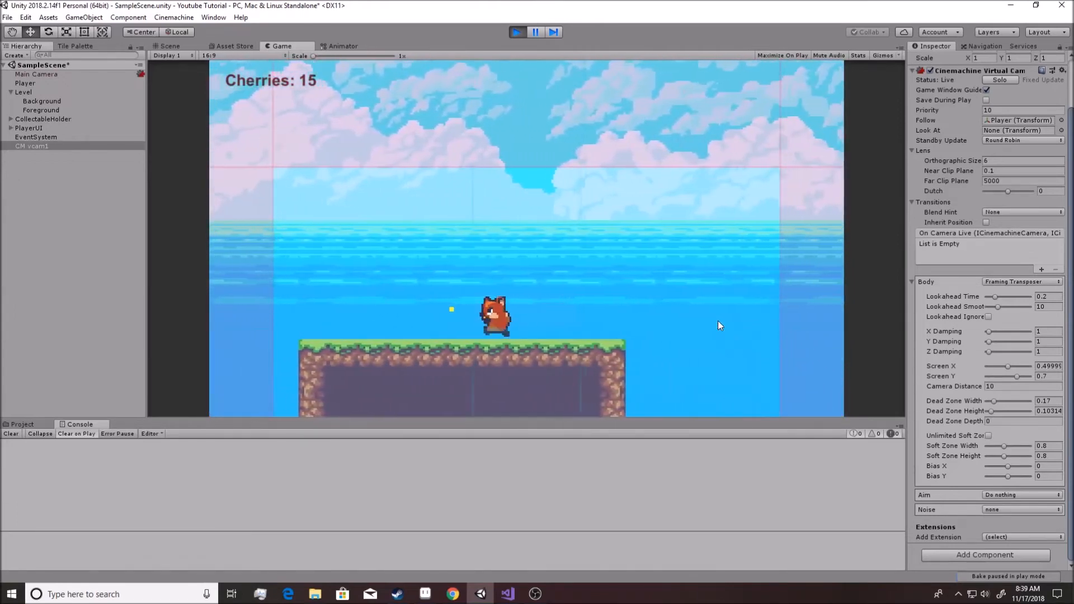
key(a)
key(d)
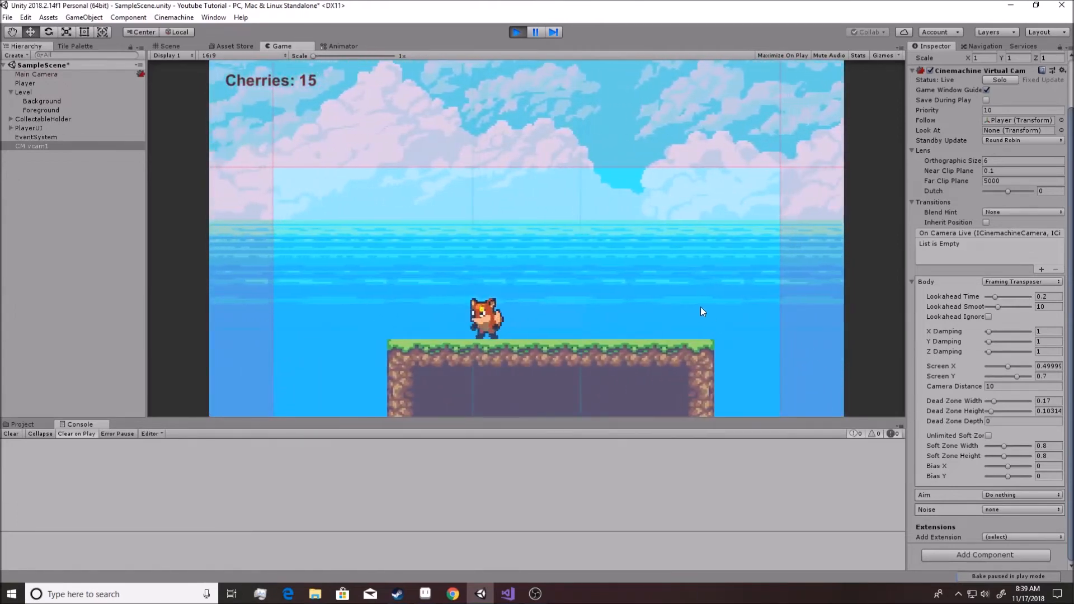
Exit play mode, set CM vcam1's Lookahead Time permanently to 0.2 and run a short play test
click(515, 32)
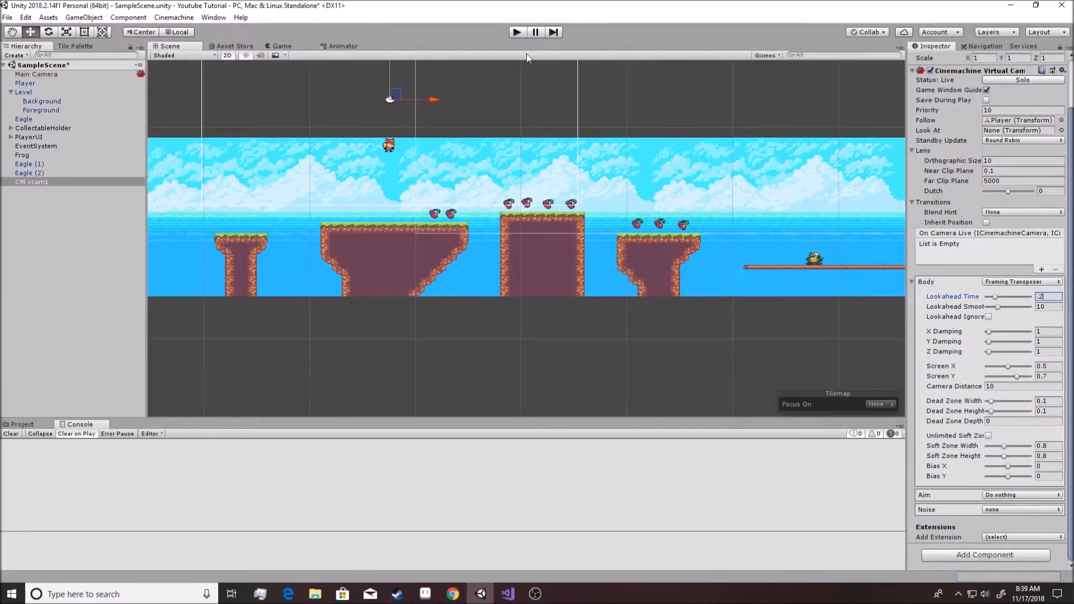
click(514, 32)
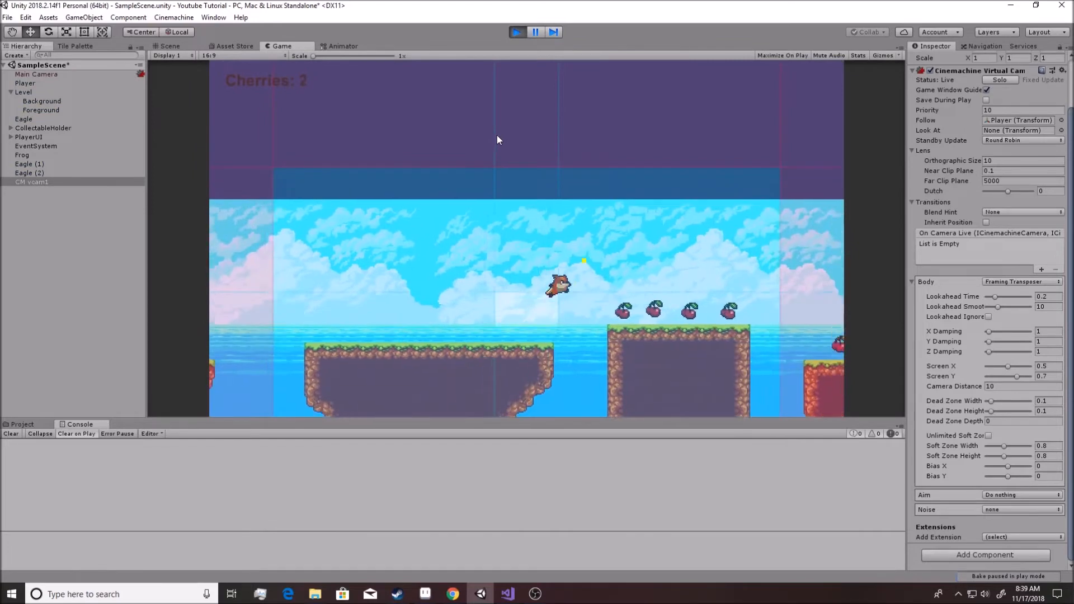
click(516, 31)
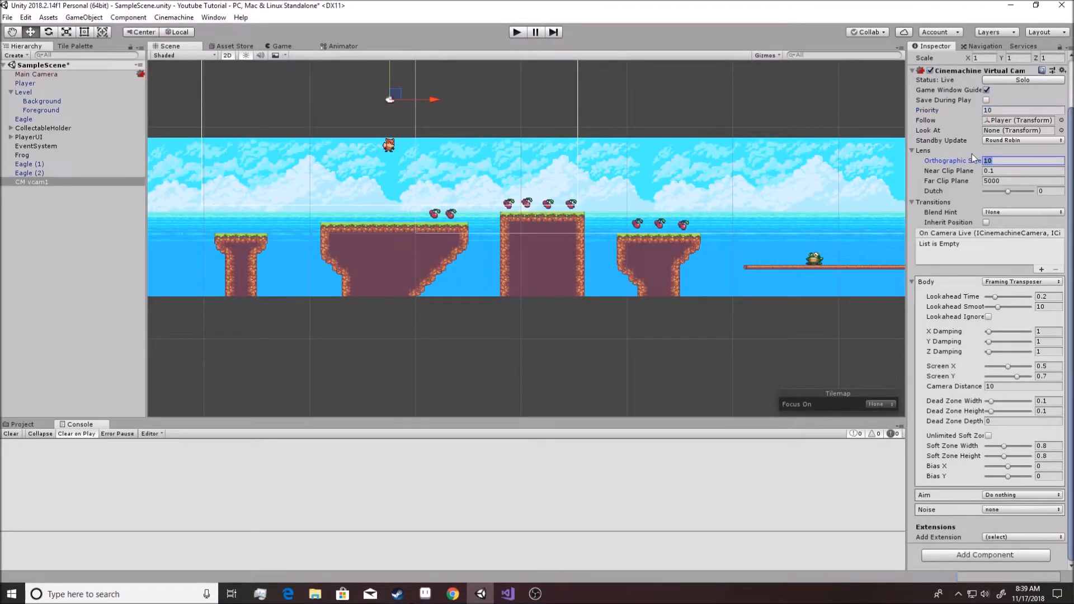
Set CM vcam1's Orthographic Size to 6 outside play mode and test the camera by running and jumping forward
text(6)
click(514, 35)
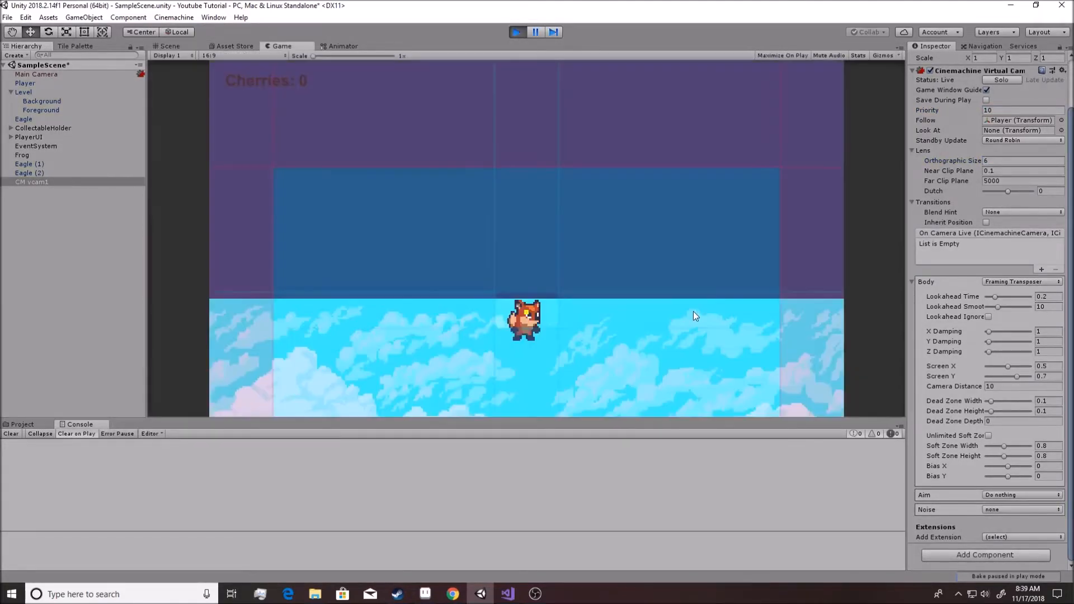
key(d)
key(space)
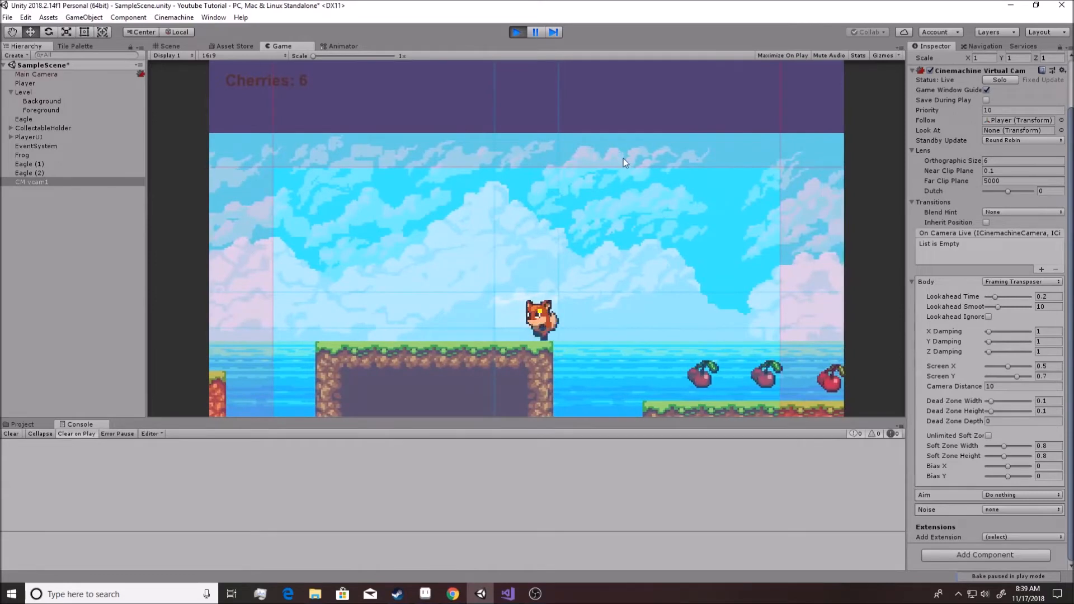
Exit play mode, set CM vcam1's Dead Zone Width to 0.15 and test it by moving the player back and forth
click(516, 32)
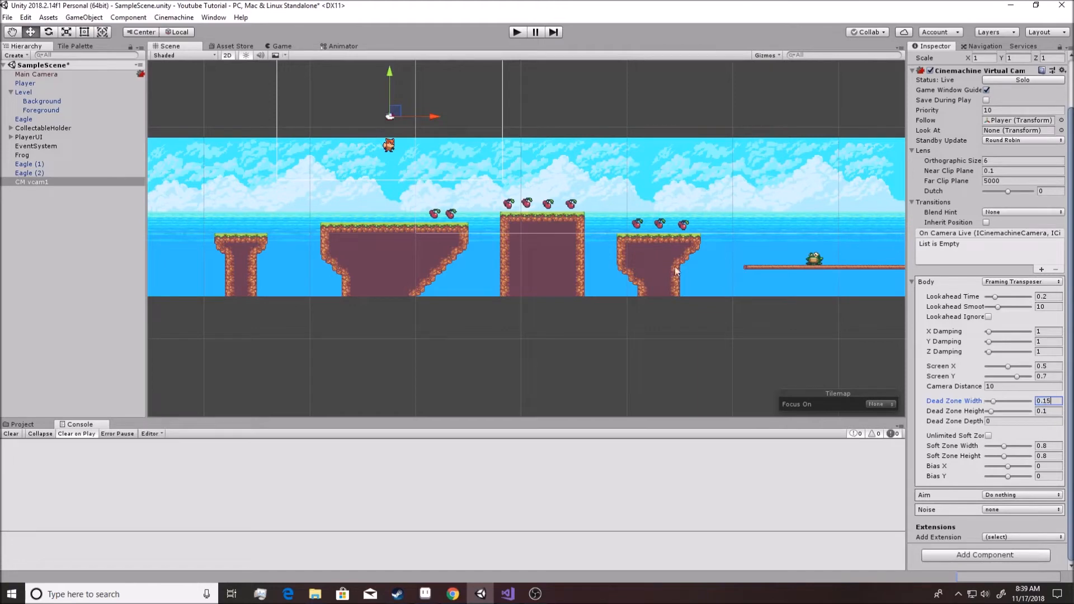
click(512, 34)
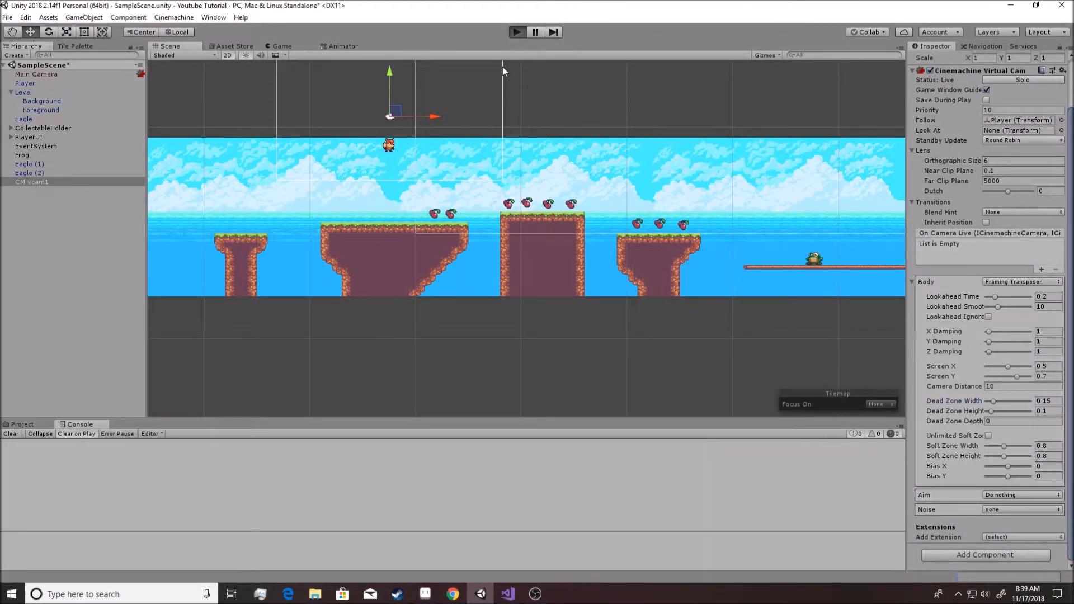
key(d)
key(a)
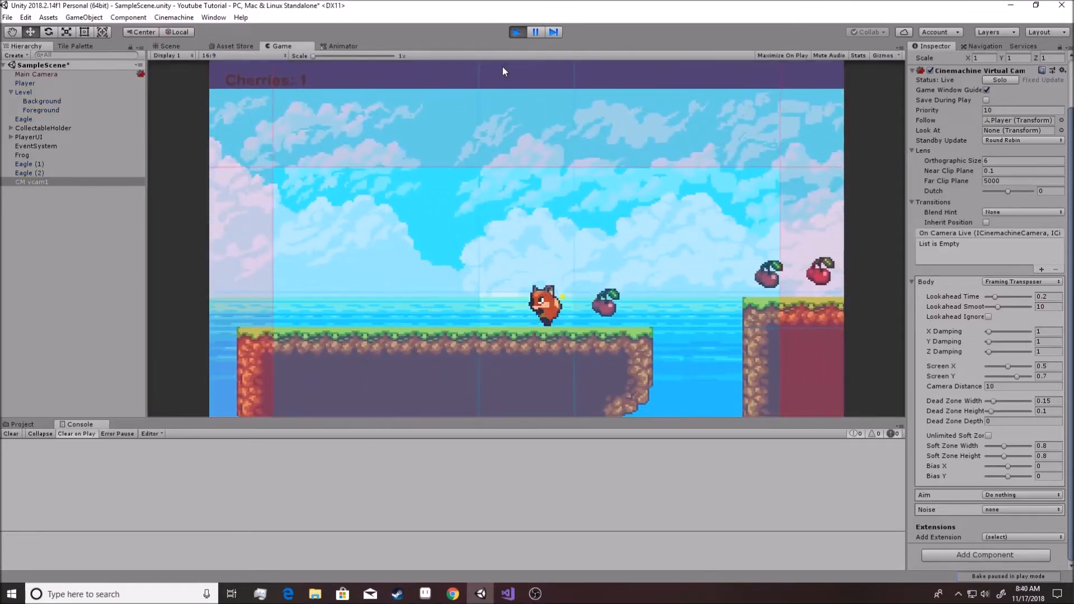
key(a)
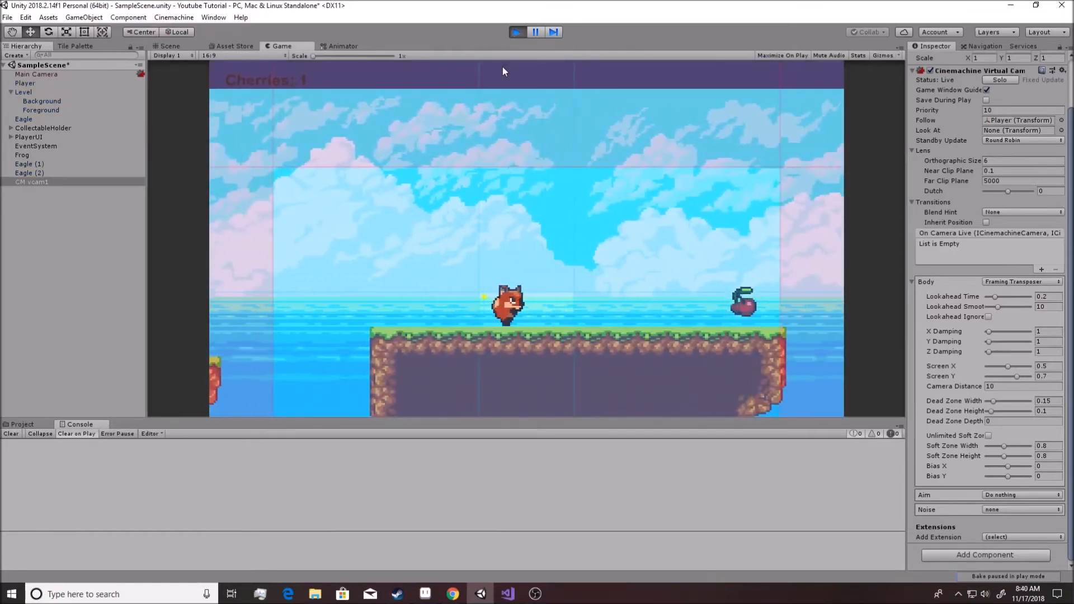
key(d)
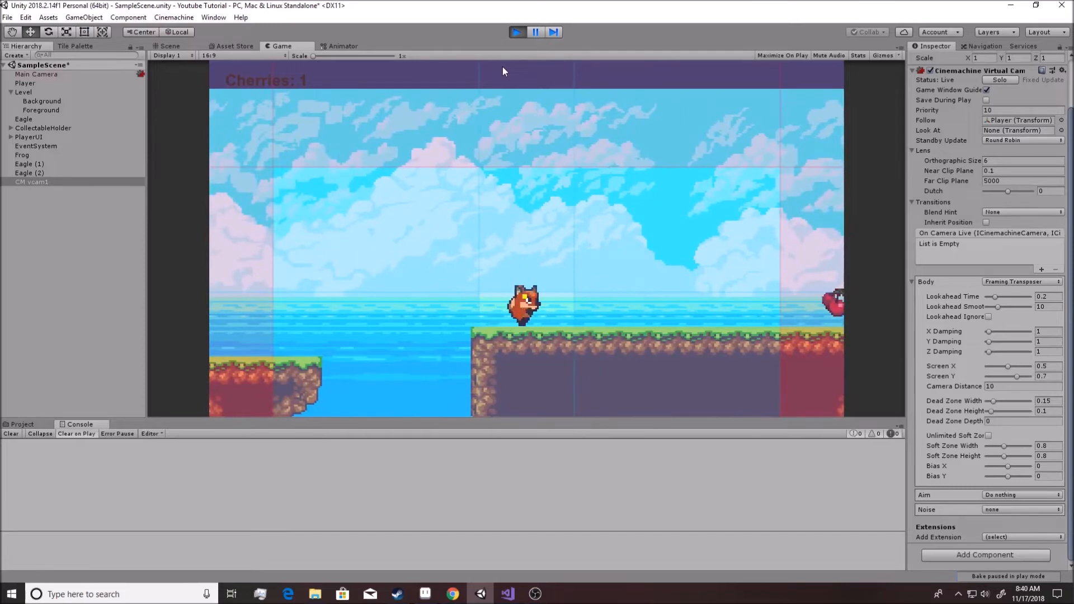
Test the camera over the level by jumping the player across the platforms, the bridge and the frog, and exit play mode
key(space)
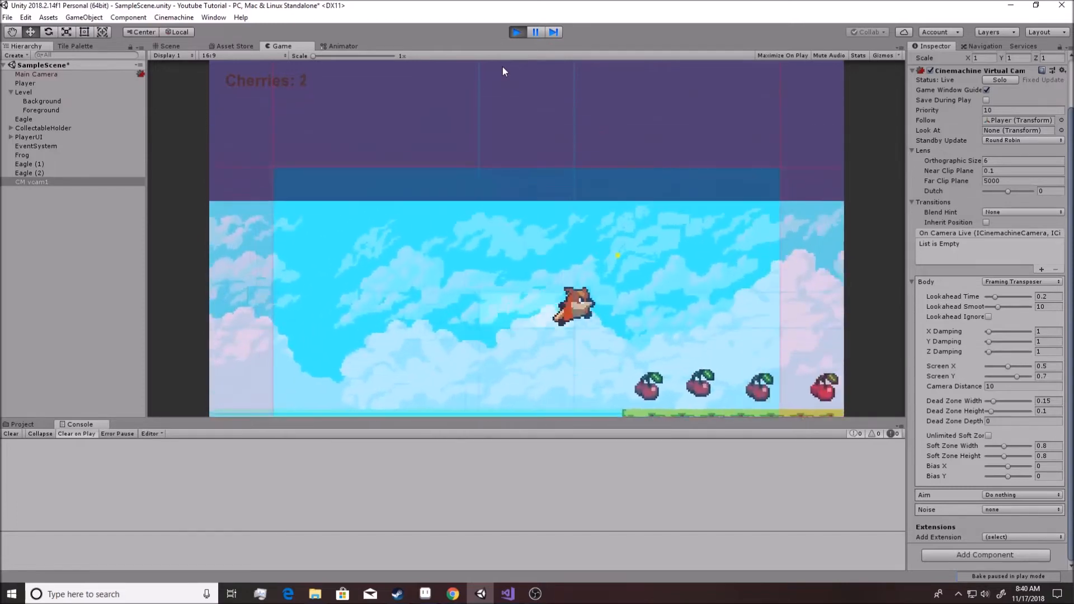
key(space)
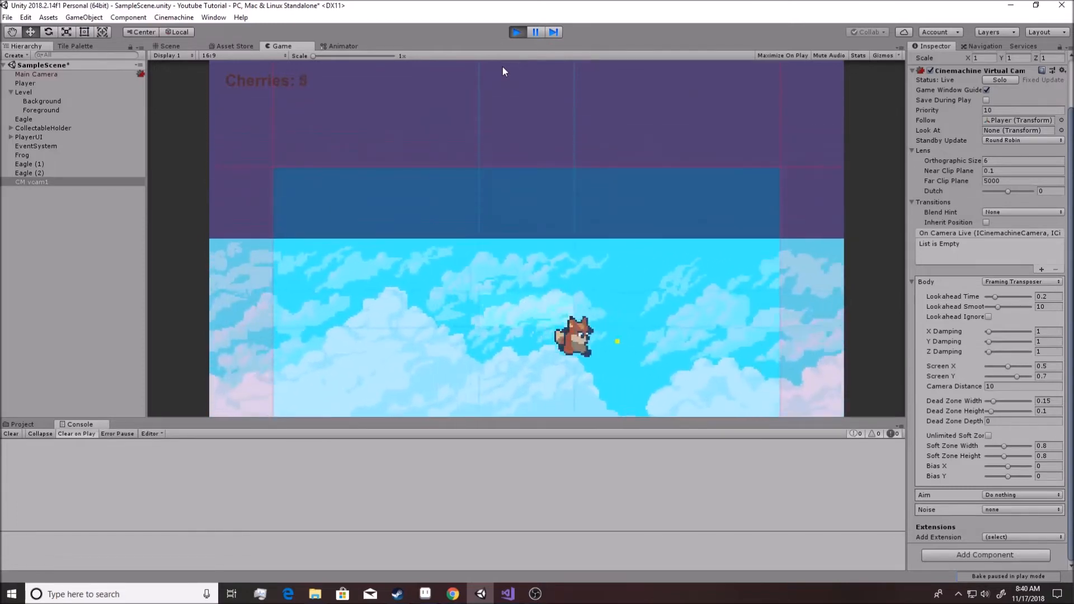
key(space)
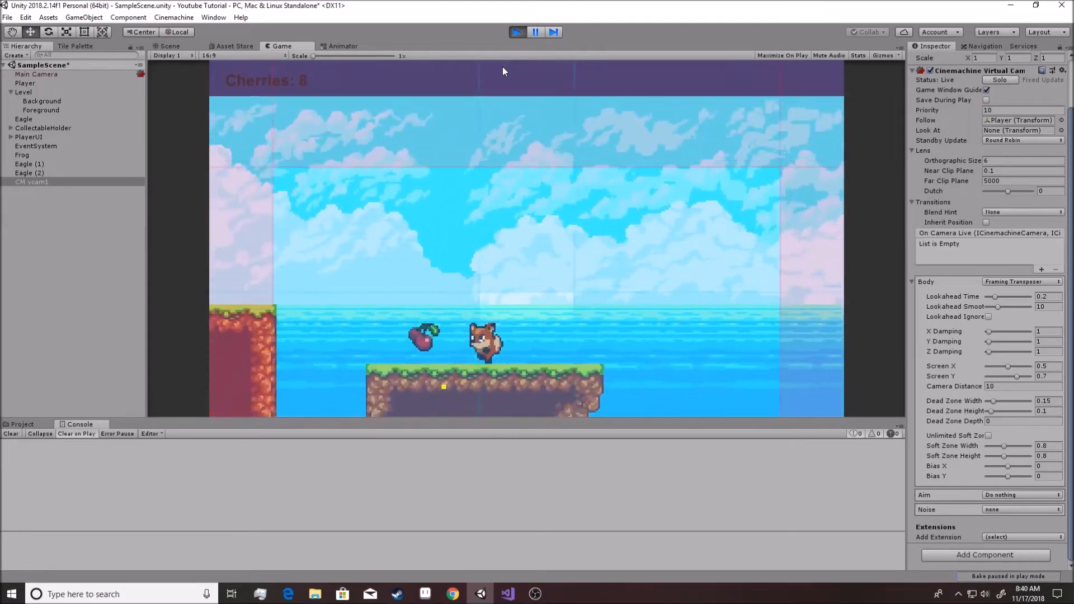
key(space)
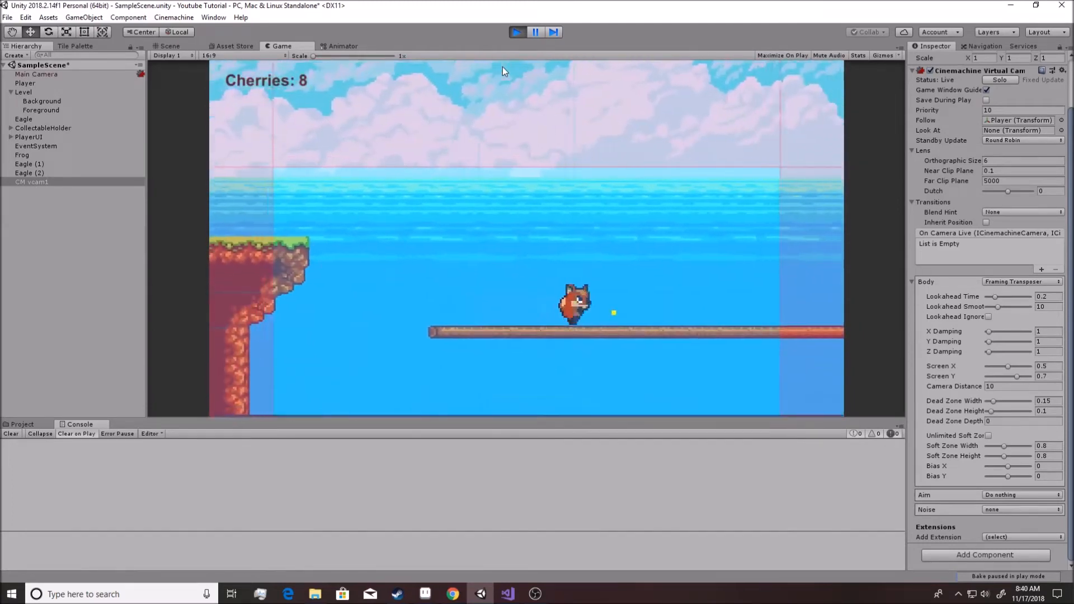
key(space)
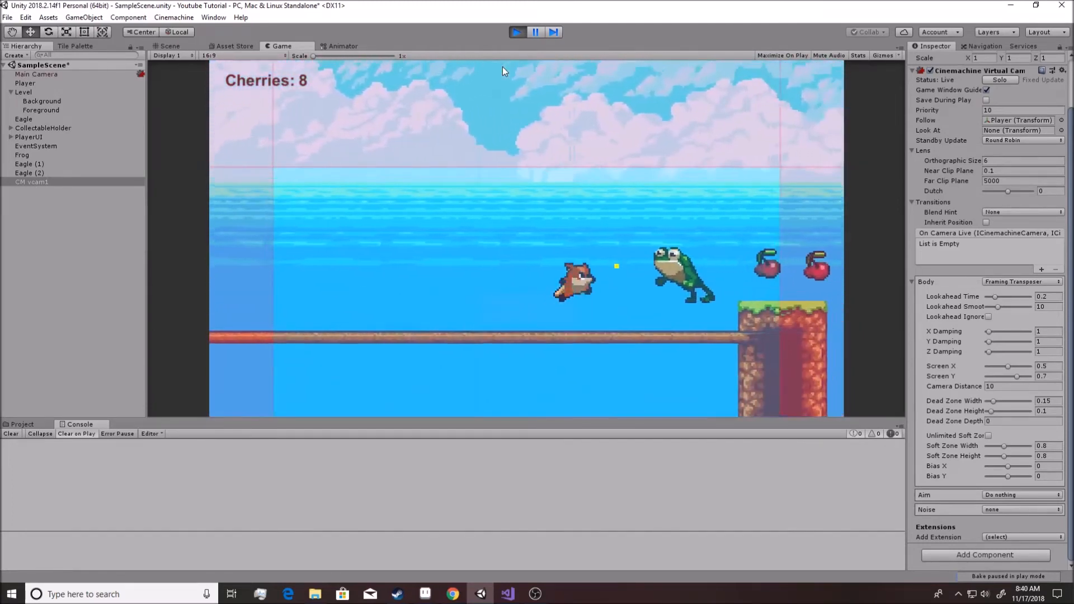
key(space)
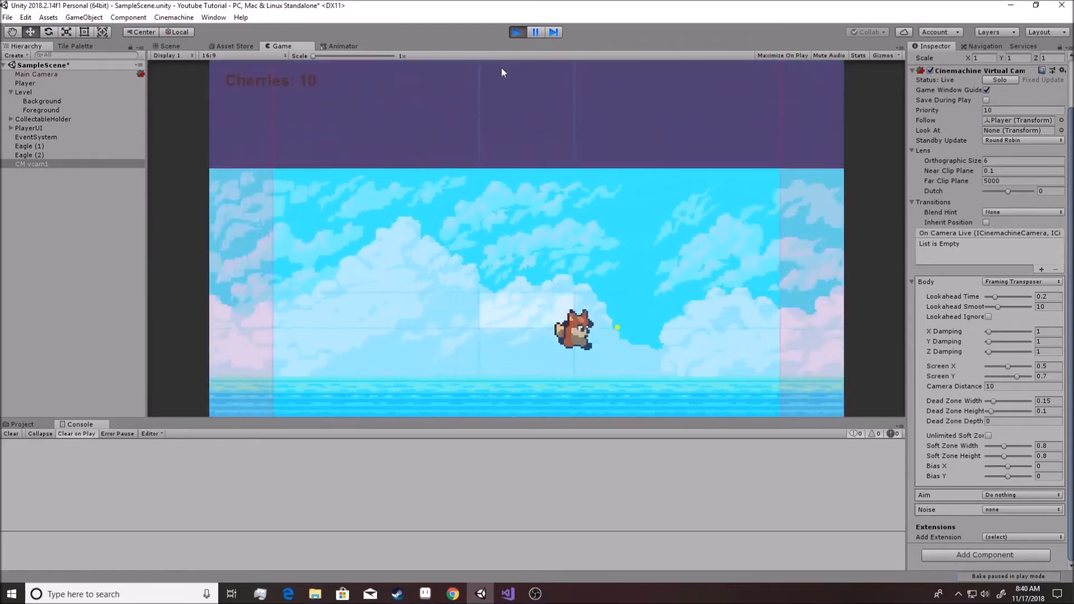
key(space)
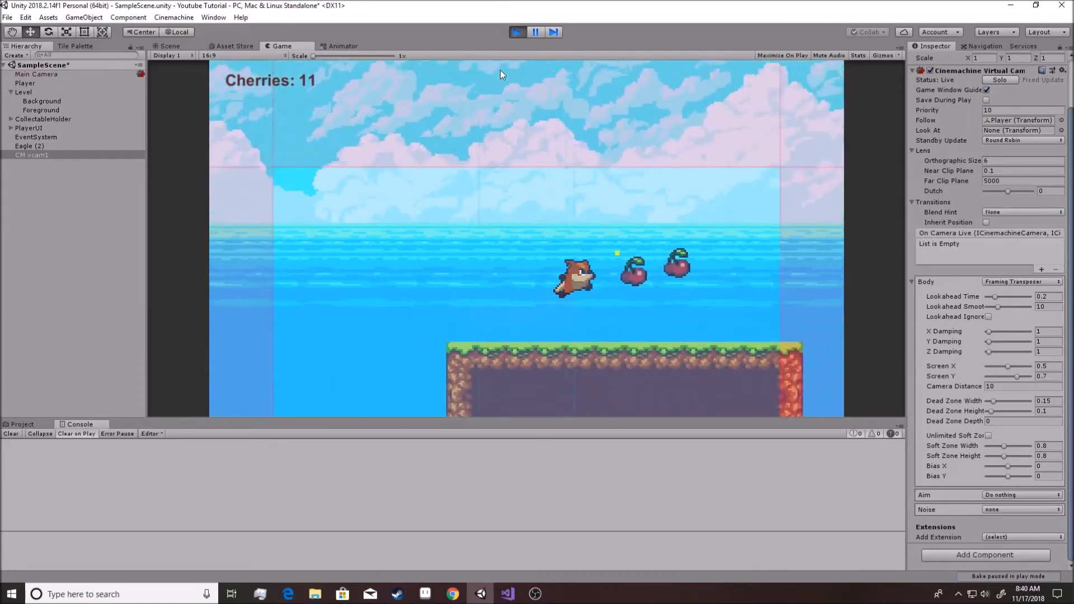
key(space)
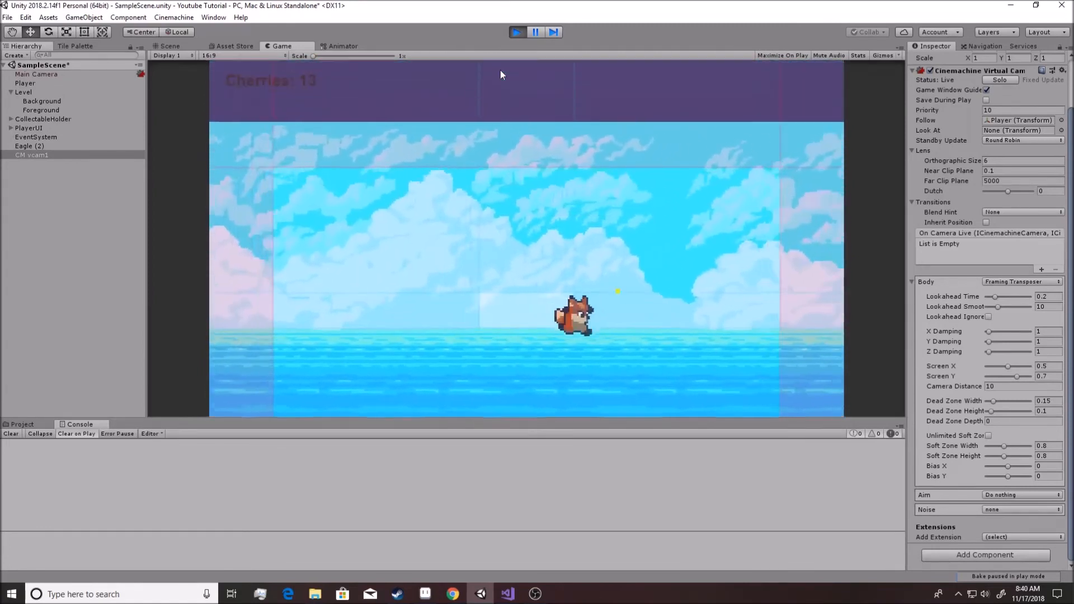
key(space)
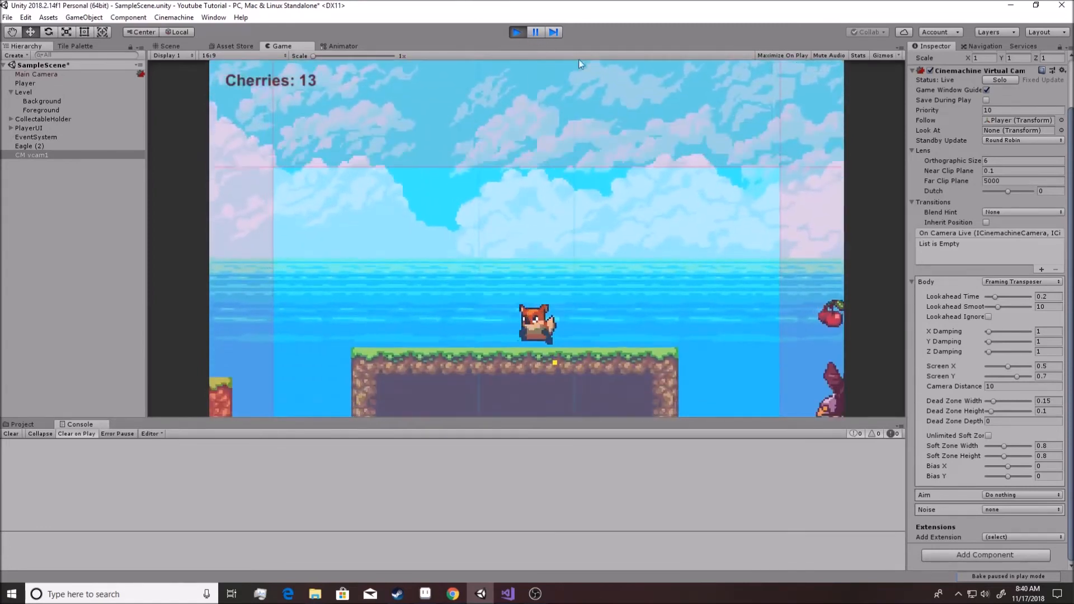
key(space)
key(space)
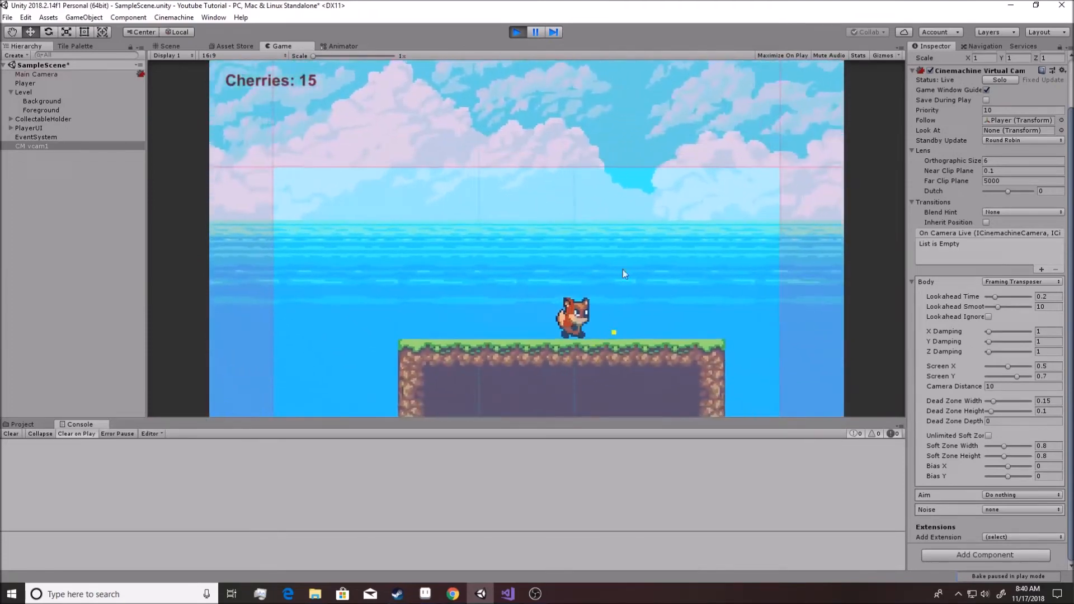
click(516, 32)
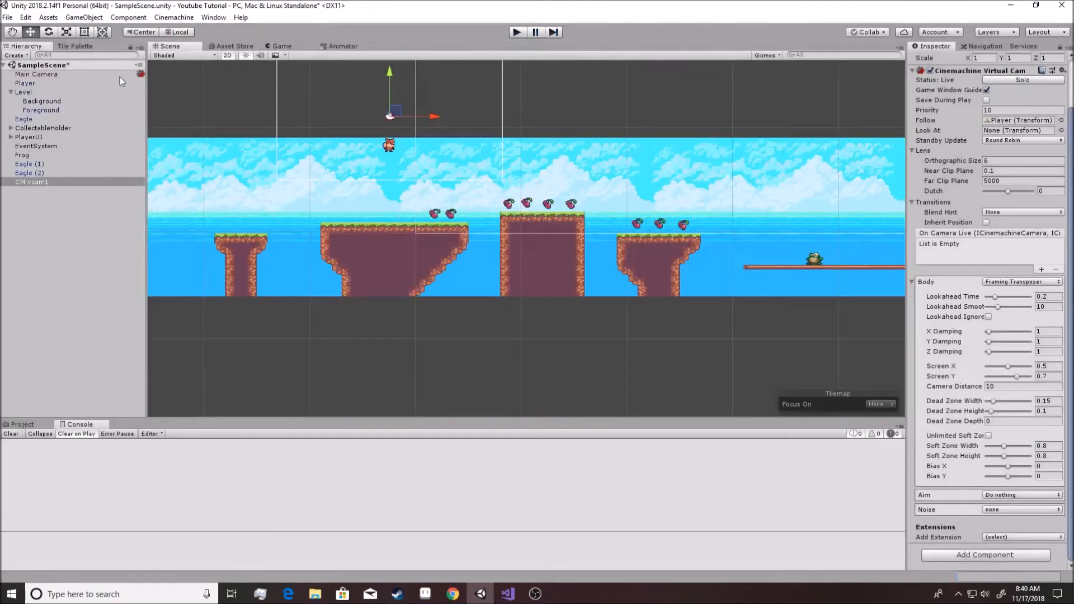
Add the CinemachineConfiner extension to CM vcam1 and bring its settings into view
click(1034, 538)
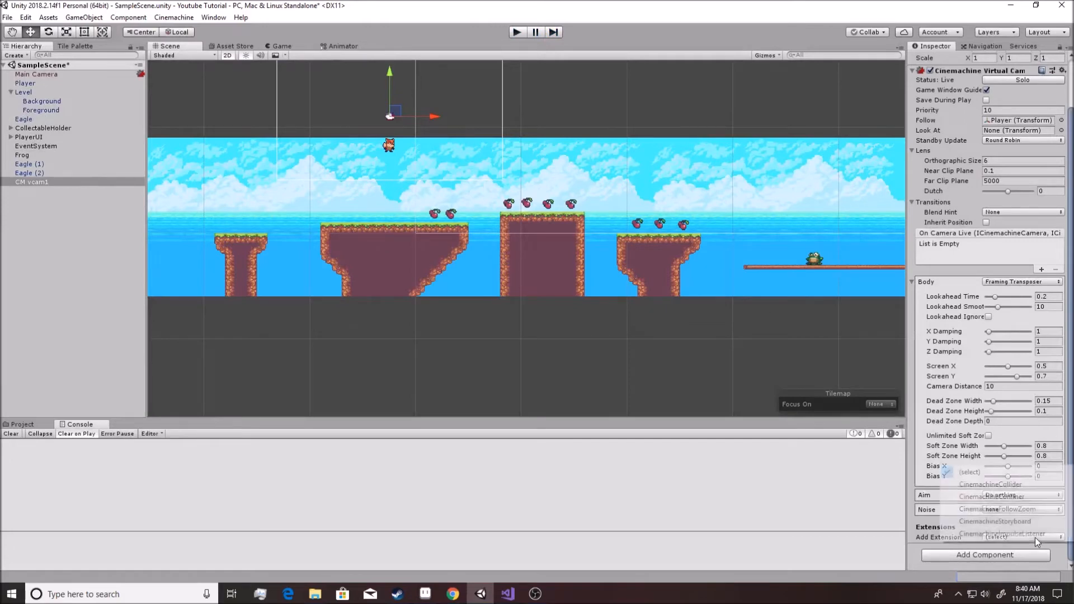
click(1021, 497)
scroll(994, 531, down, 3)
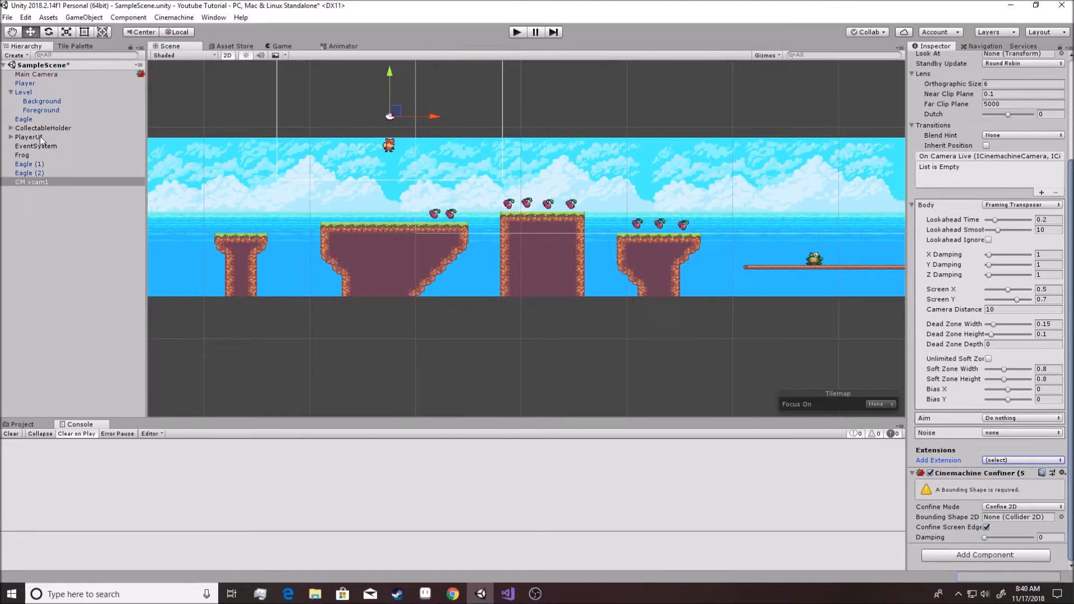
Try the level's Foreground as the Bounding Shape 2D of the Cinemachine Confiner on CM vcam1
drag(43, 112, 856, 420)
drag(995, 521, 987, 520)
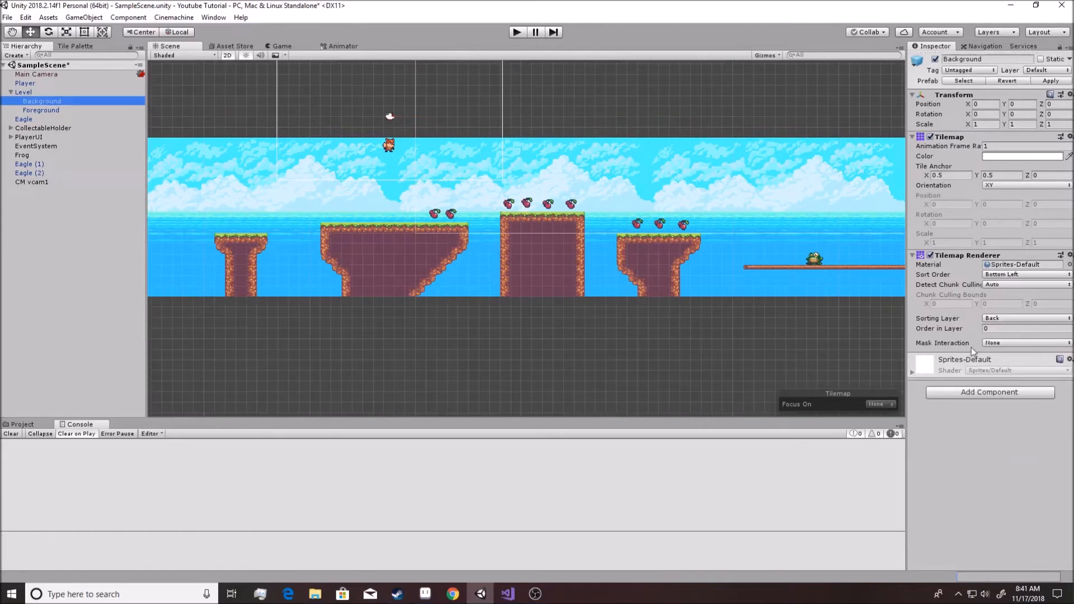
Add a Polygon Collider 2D component to the level's Background
click(974, 394)
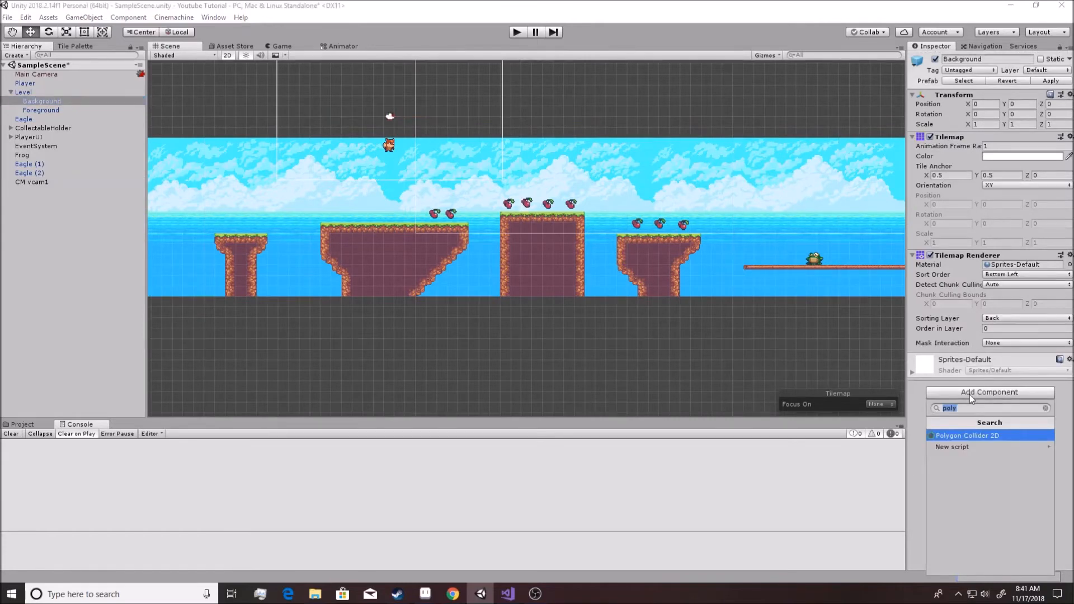
text(pol)
key(Return)
Start editing the Background's polygon collider and move its rightmost vertex to the background's upper-right corner
scroll(511, 330, down, 6)
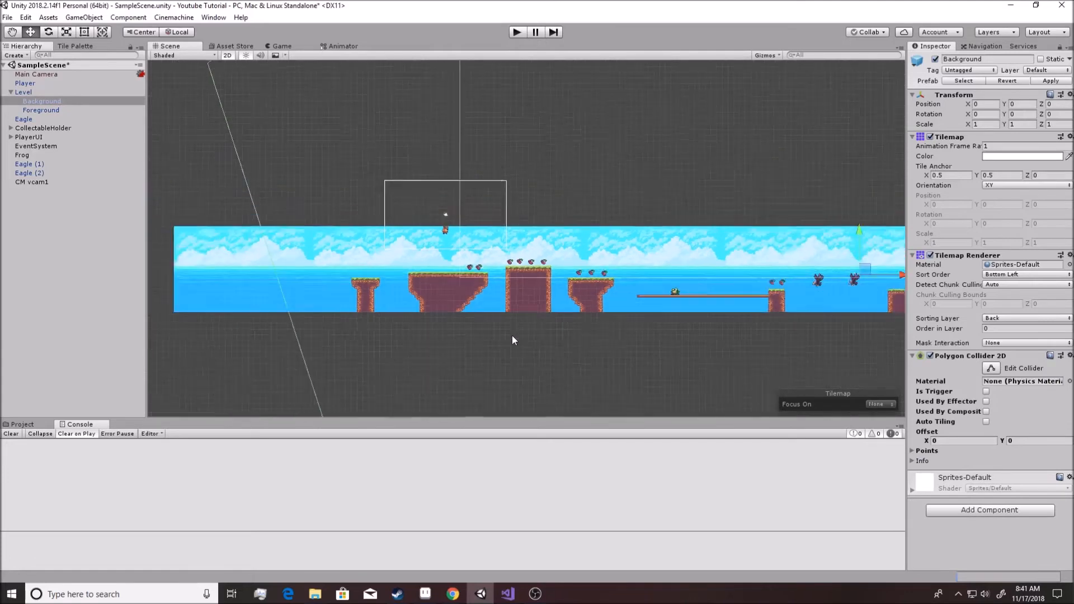
scroll(535, 326, down, 3)
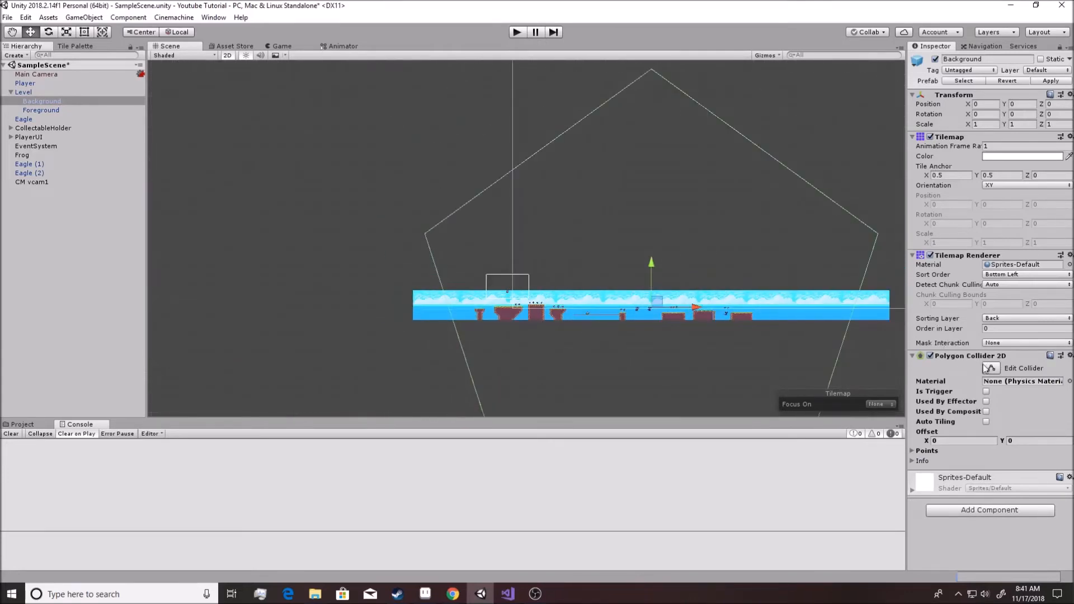
middle_drag(839, 369, 763, 311)
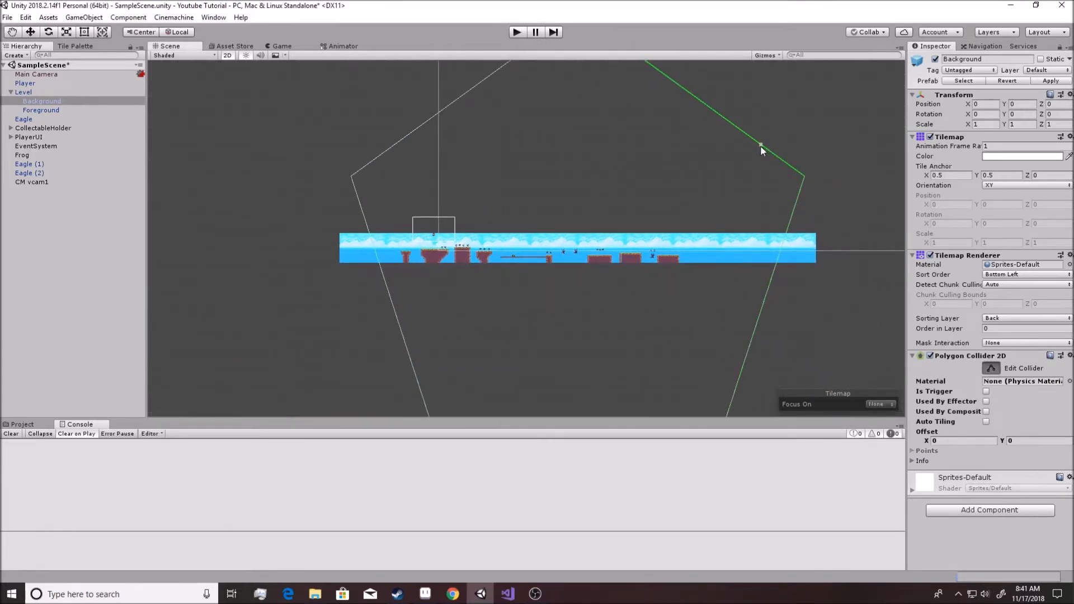
middle_drag(656, 150, 707, 223)
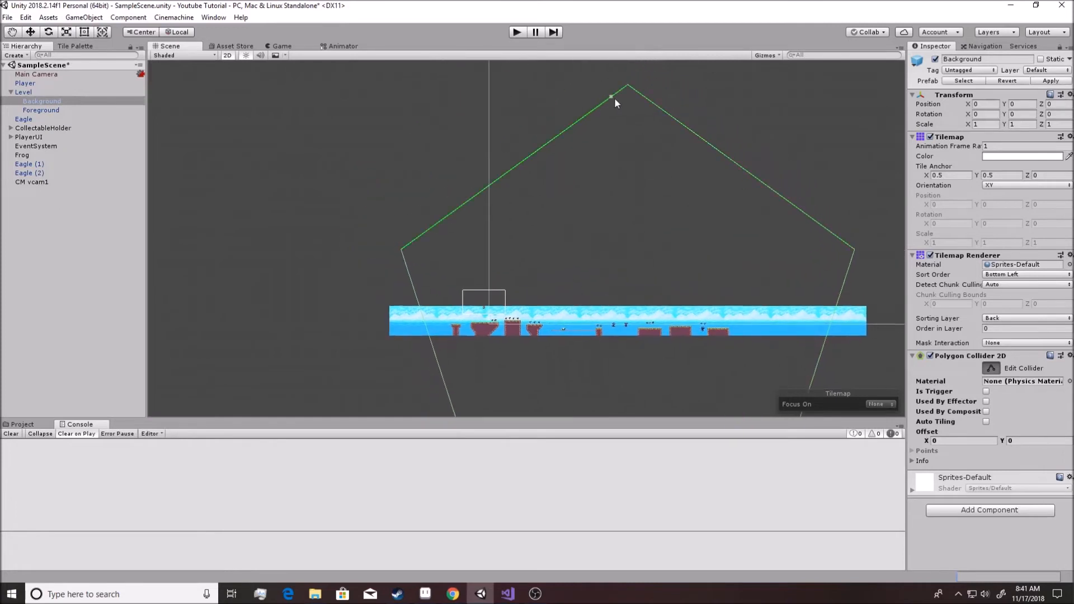
middle_drag(854, 247, 744, 198)
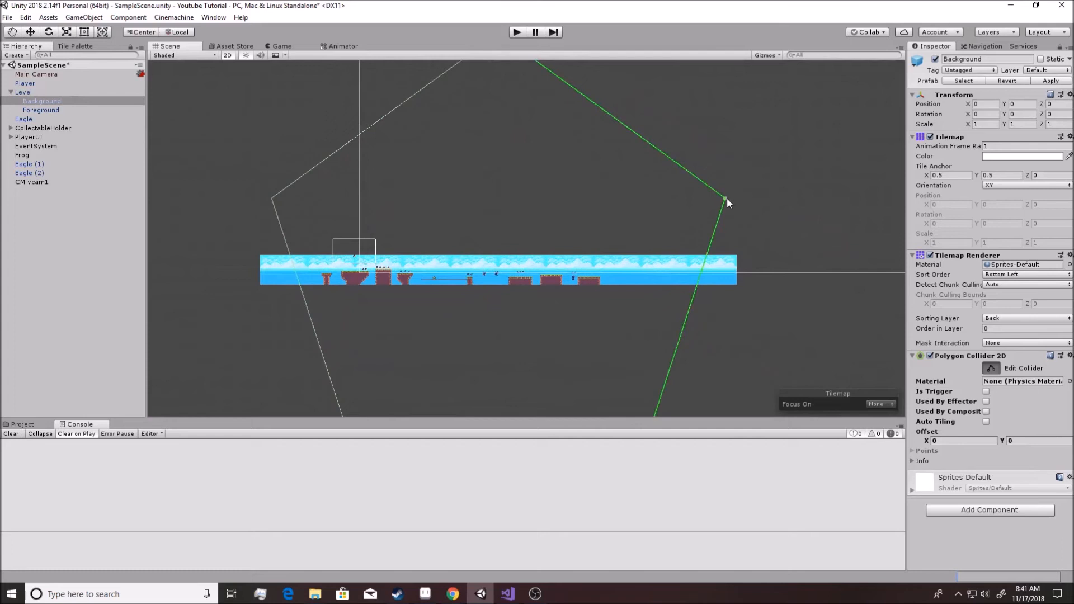
drag(726, 199, 739, 261)
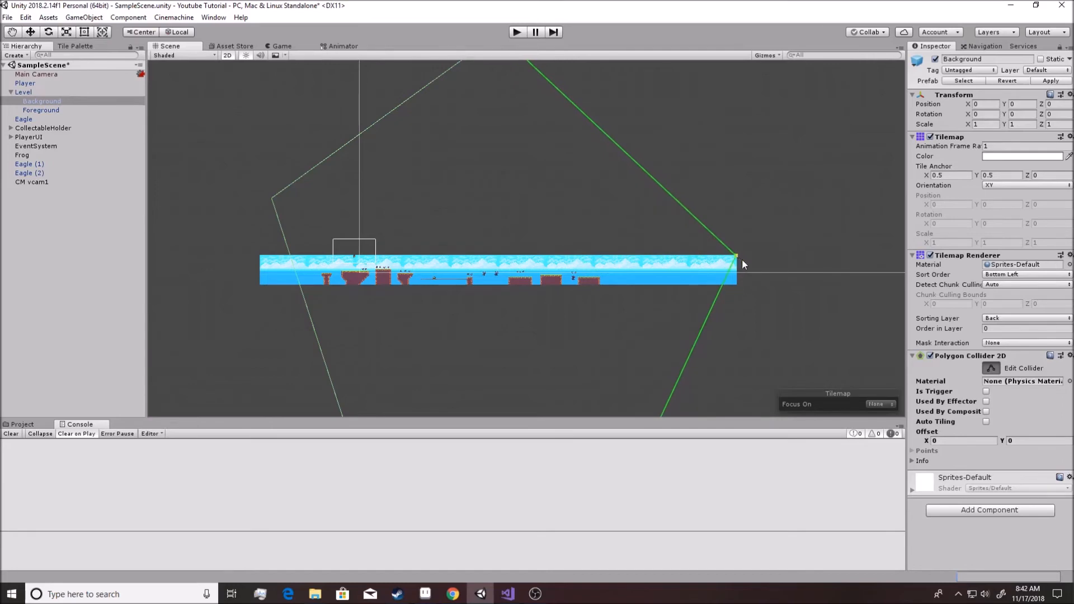
Create an extra collider vertex just outside the background's upper-right corner and delete it from the shape
scroll(738, 261, up, 10)
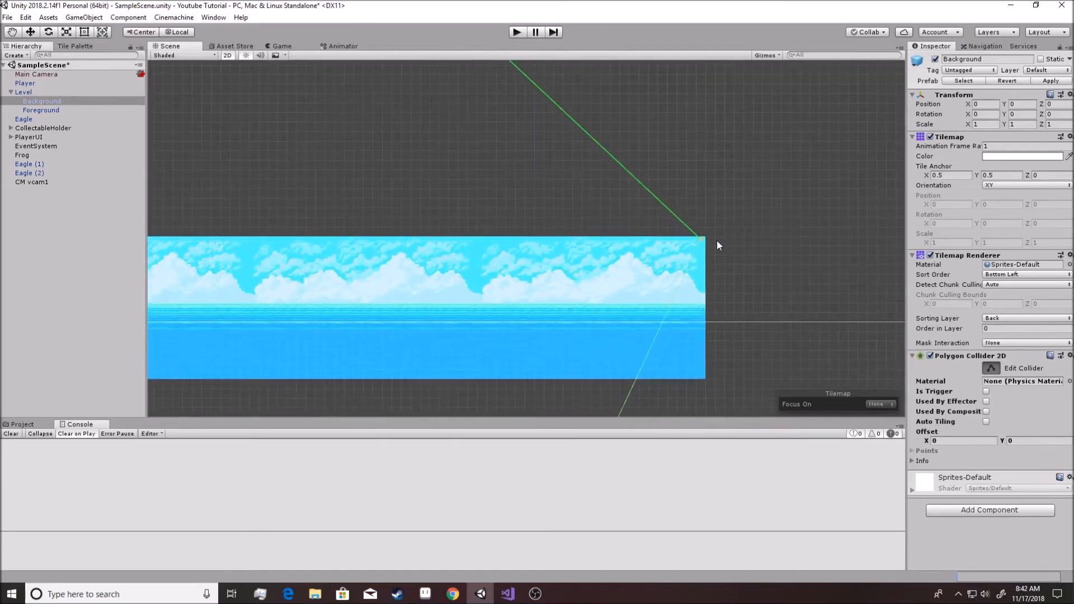
scroll(716, 240, up, 4)
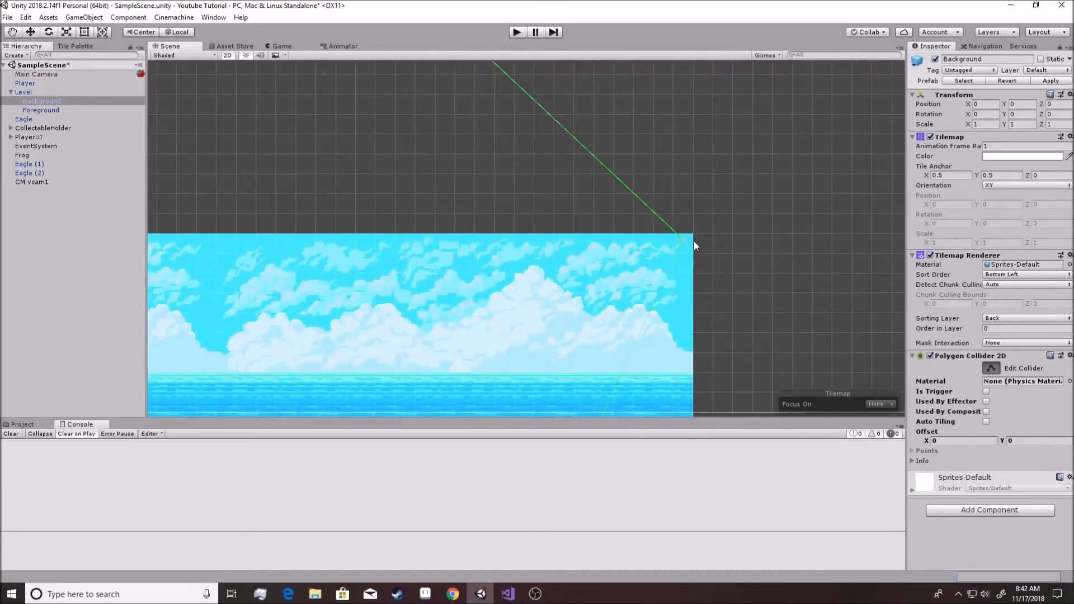
drag(690, 242, 729, 210)
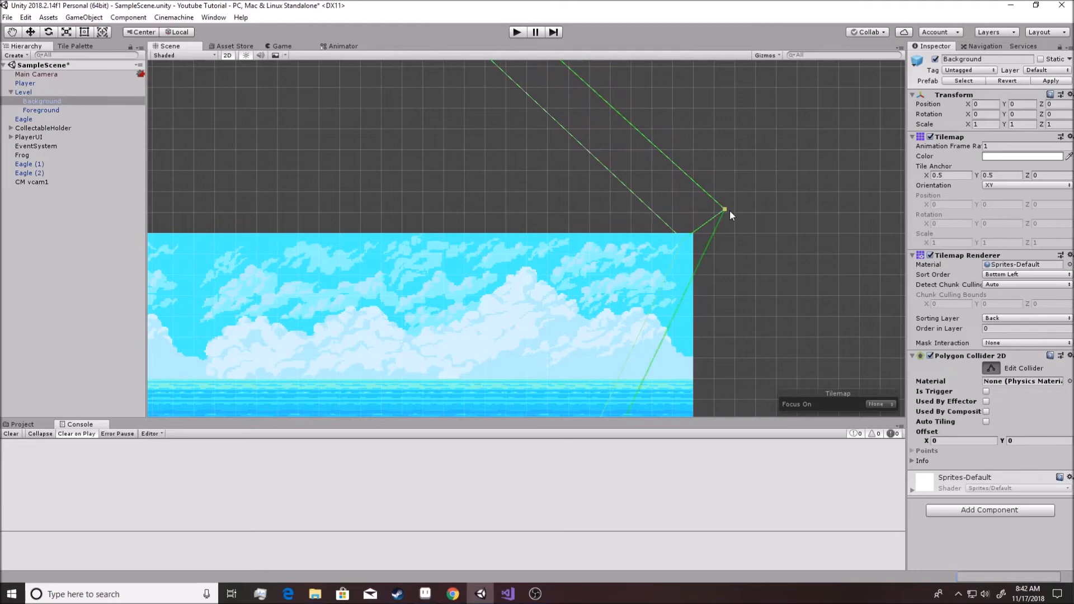
scroll(733, 241, up, 3)
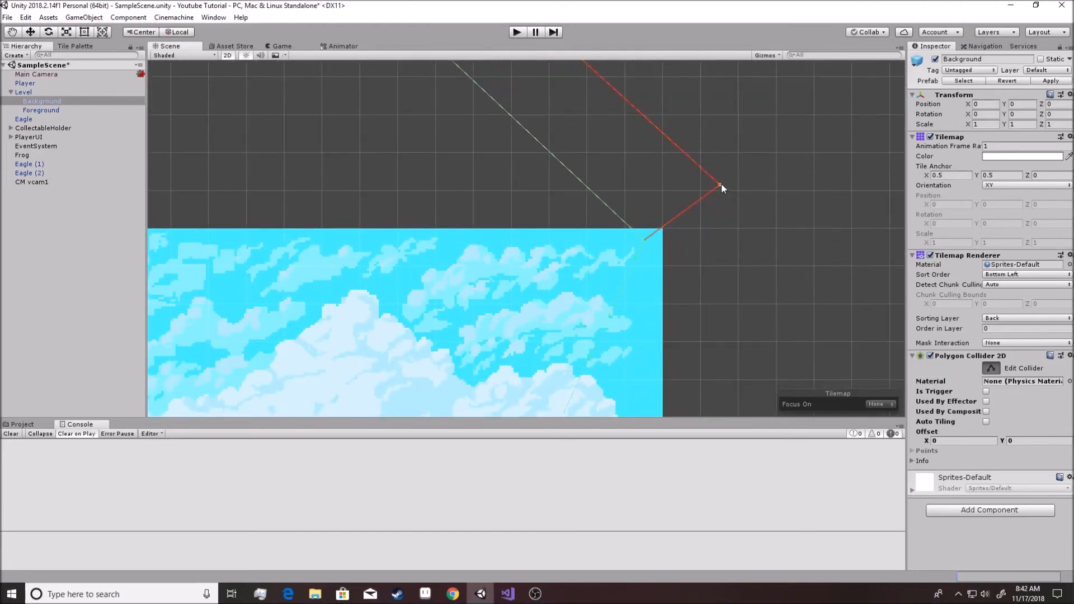
ctrl+click(726, 184)
Align the collider vertex exactly with the background's upper-right corner
drag(644, 240, 664, 230)
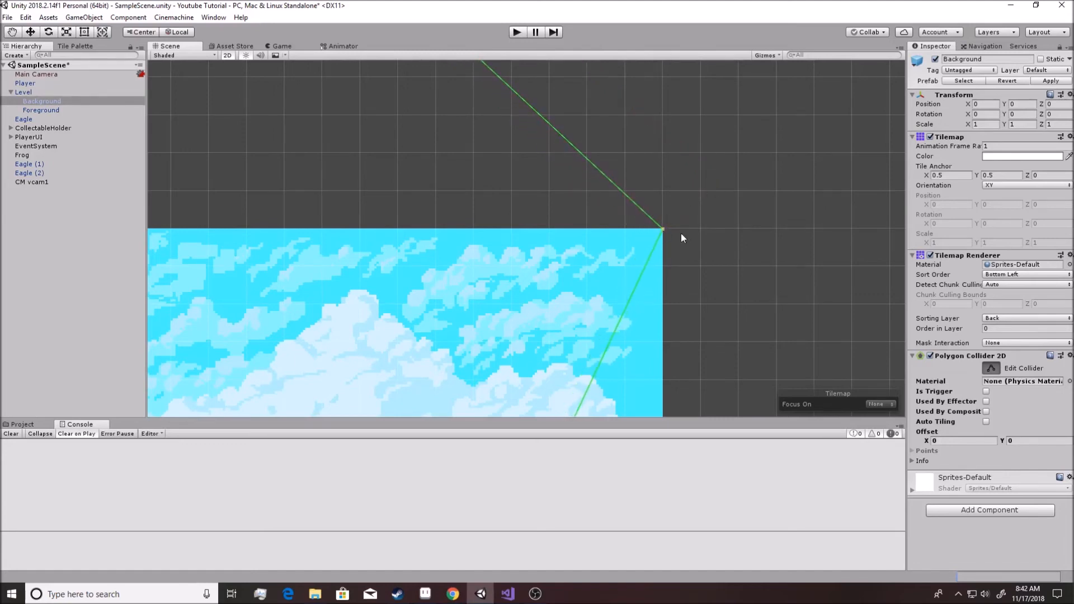
scroll(680, 233, up, 5)
scroll(653, 224, up, 8)
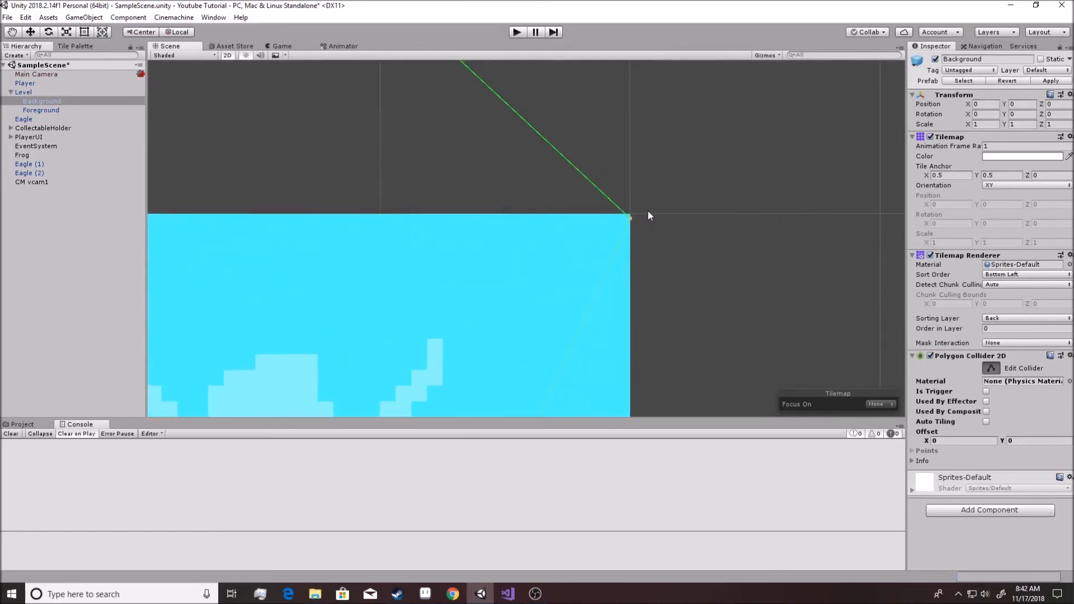
scroll(620, 229, up, 1)
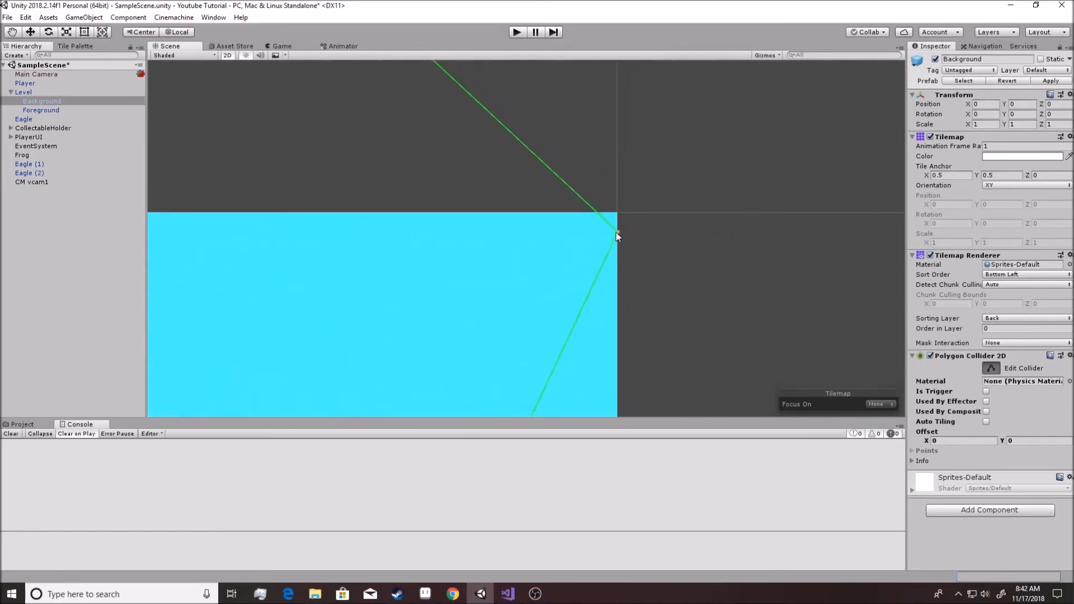
drag(618, 230, 618, 212)
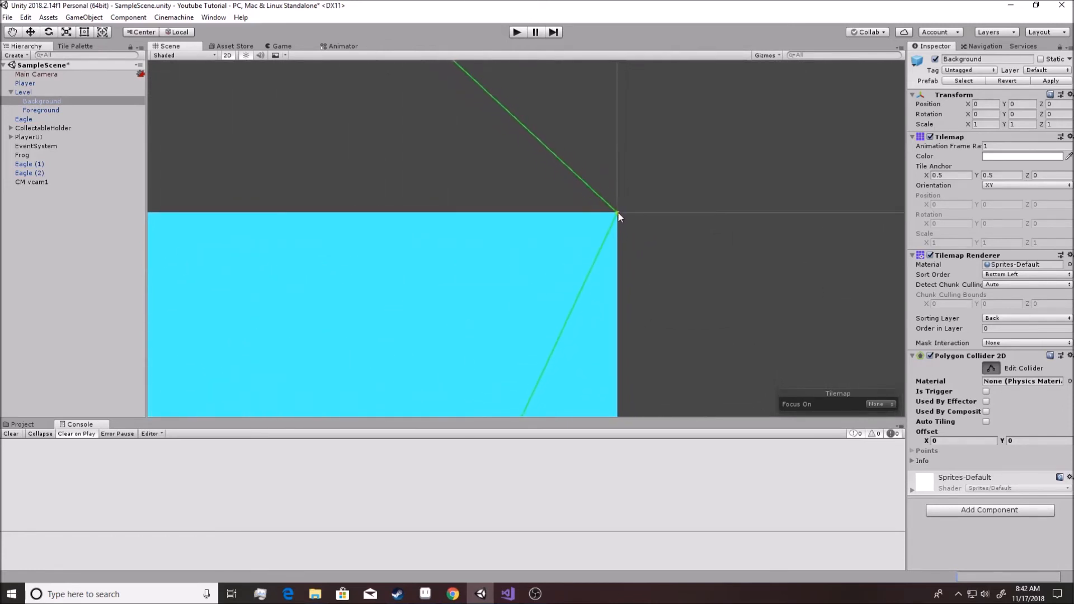
Delete the topmost vertex of the pentagonal collider above the background
scroll(693, 269, down, 4)
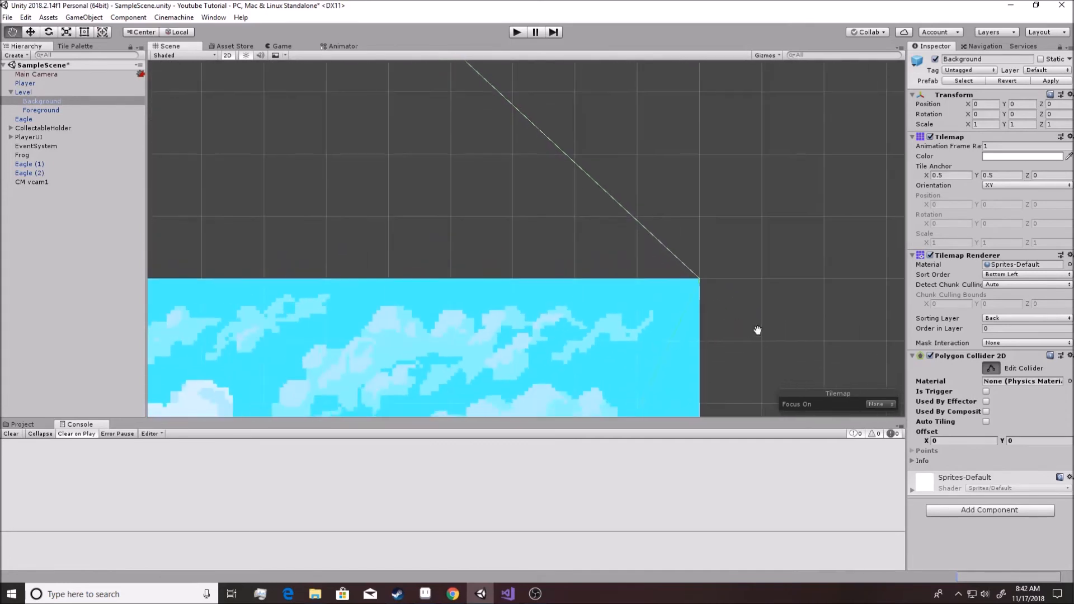
scroll(722, 235, up, 5)
scroll(710, 88, down, 5)
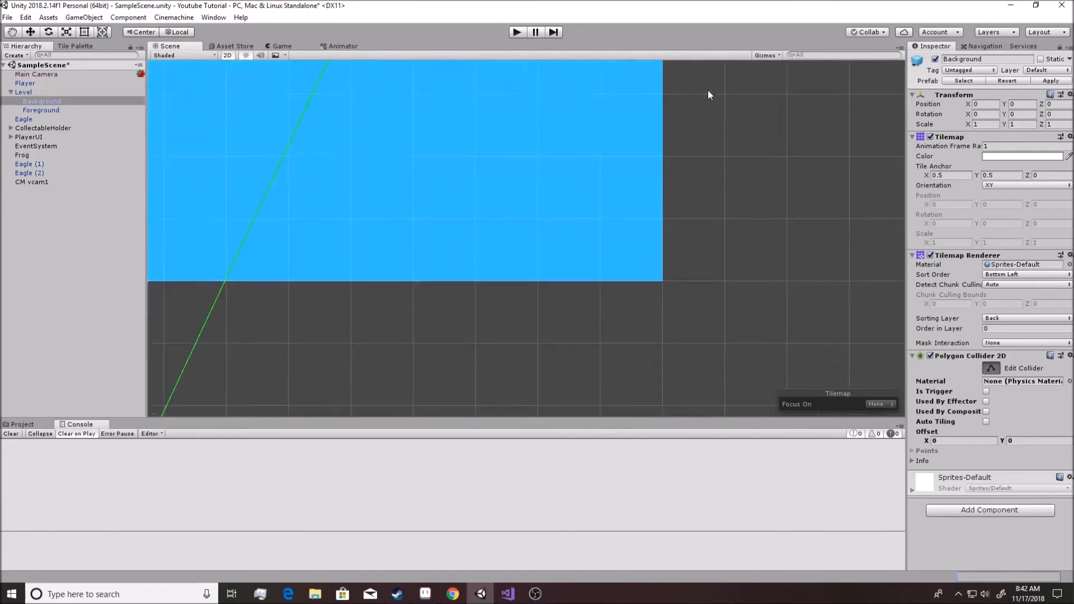
scroll(494, 331, down, 5)
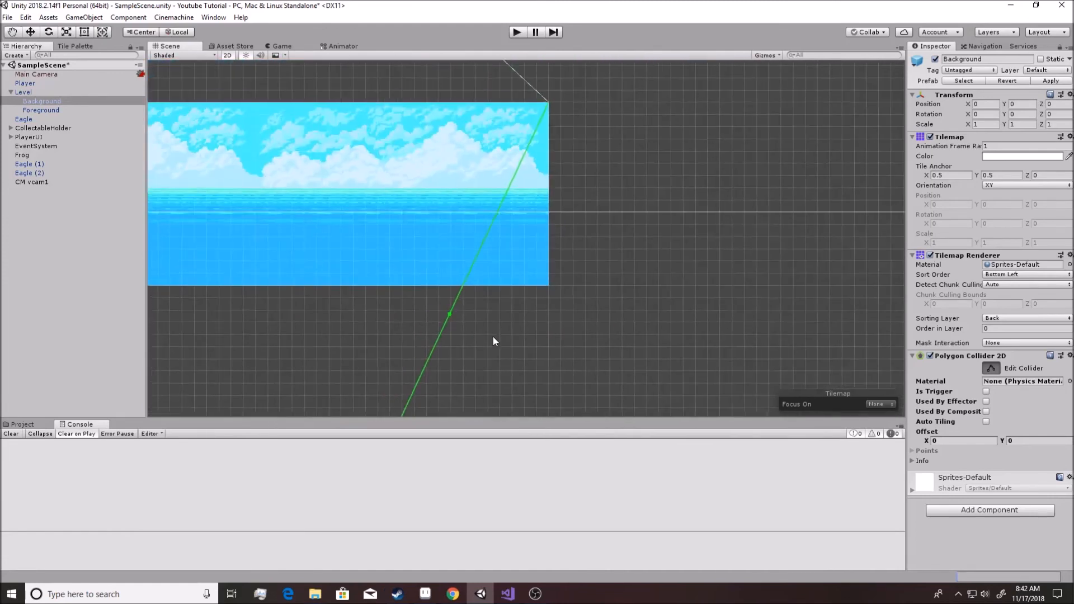
scroll(523, 341, down, 6)
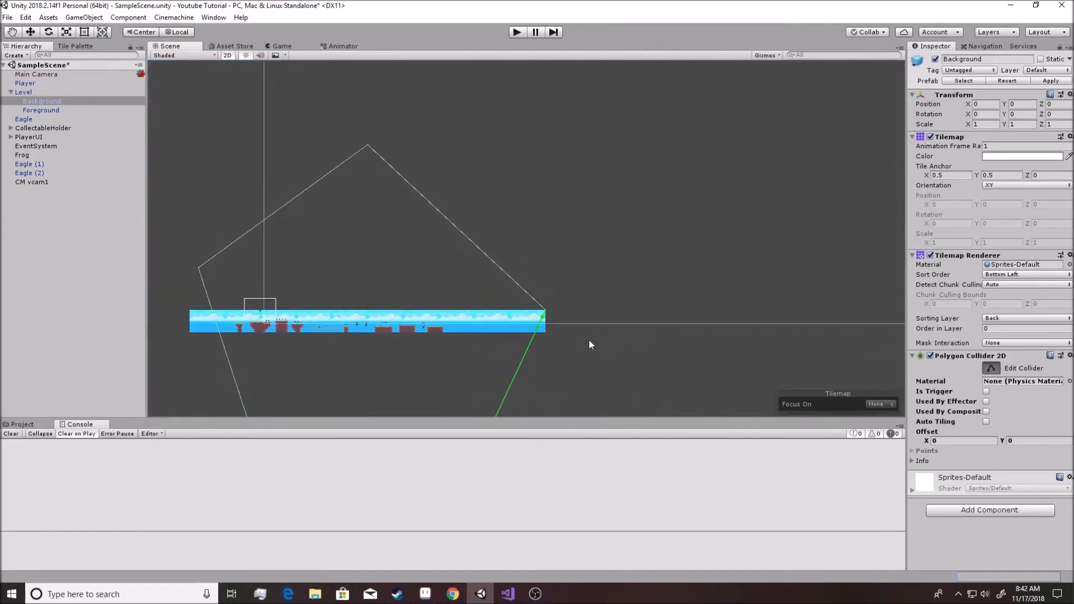
middle_drag(552, 169, 604, 205)
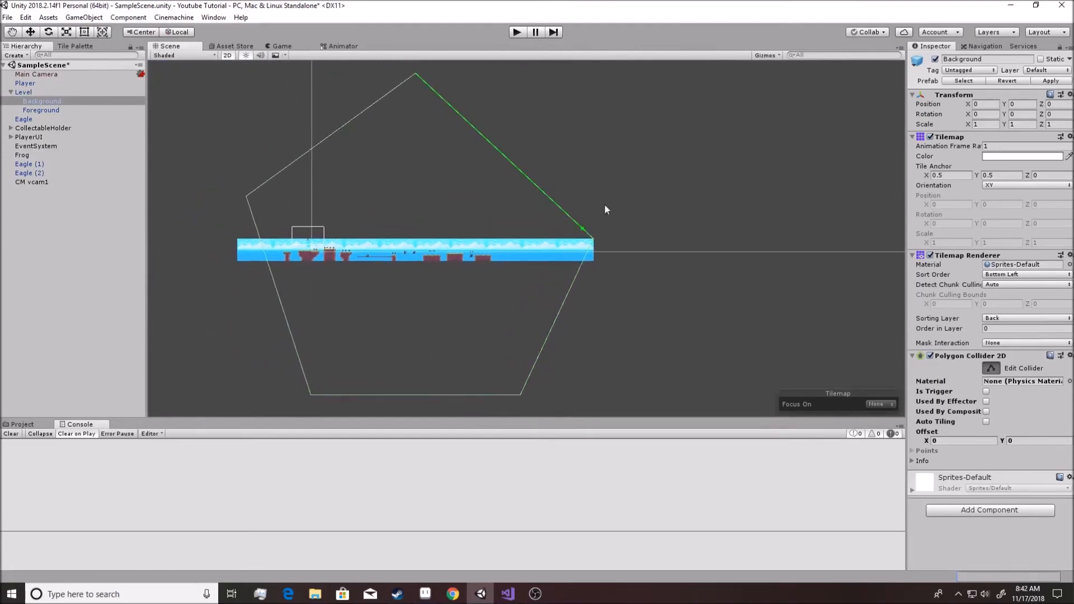
ctrl+click(415, 73)
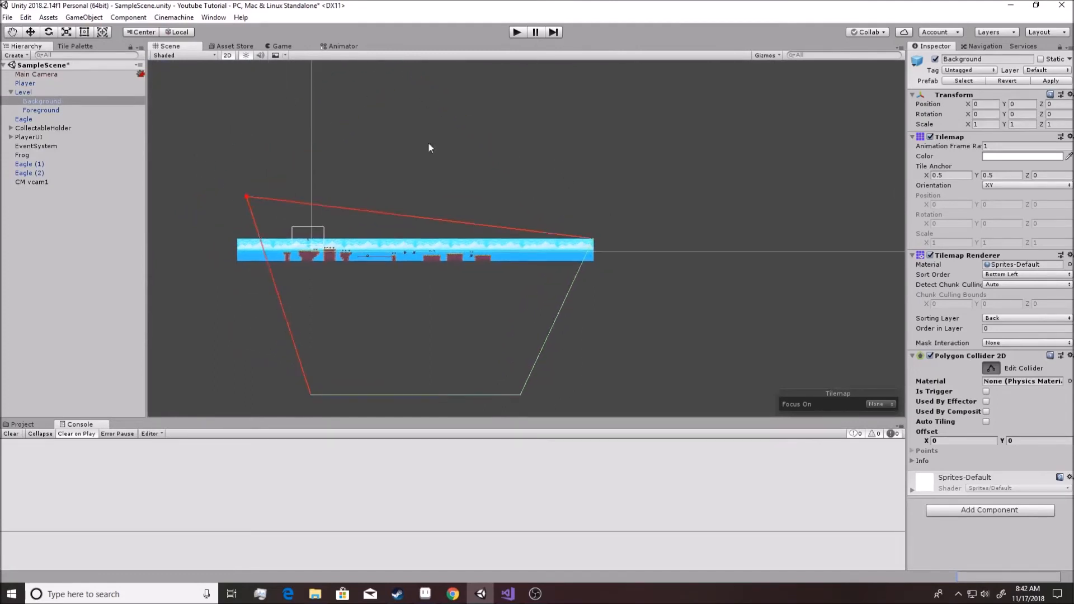
Move the three remaining outlying collider vertices towards the background's upper-left, lower-left and lower-right corners
drag(247, 197, 237, 239)
drag(310, 395, 238, 261)
drag(520, 395, 560, 272)
Fine-tune the collider's corner vertices up close so its outline matches the background's edges
scroll(592, 259, up, 15)
scroll(553, 272, down, 5)
scroll(485, 323, down, 8)
scroll(425, 242, up, 12)
drag(362, 263, 421, 240)
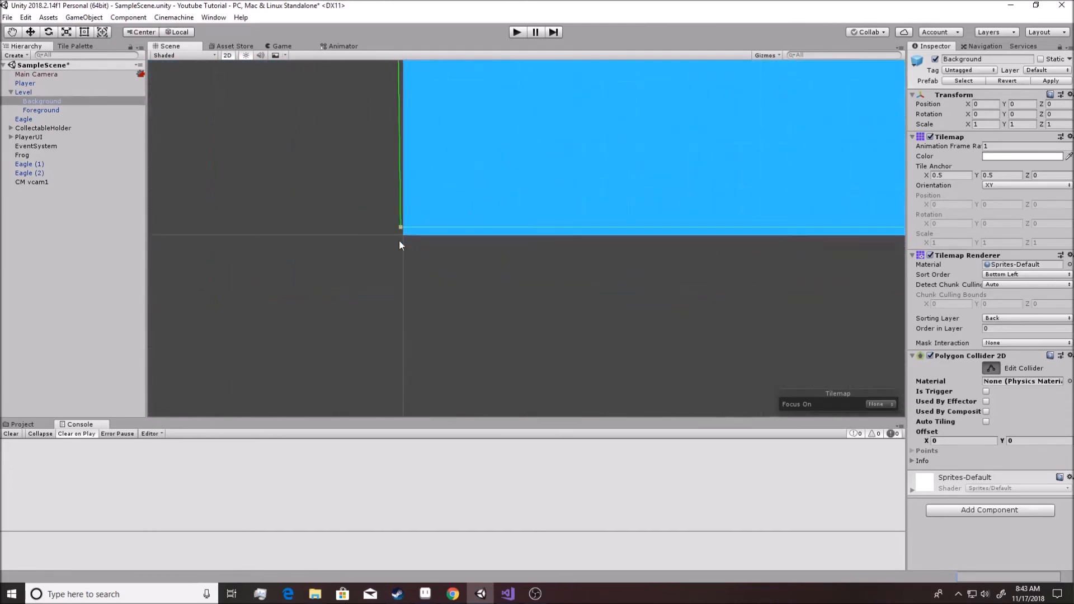
middle_drag(360, 161, 434, 232)
scroll(435, 233, down, 8)
scroll(461, 234, up, 8)
scroll(440, 320, down, 5)
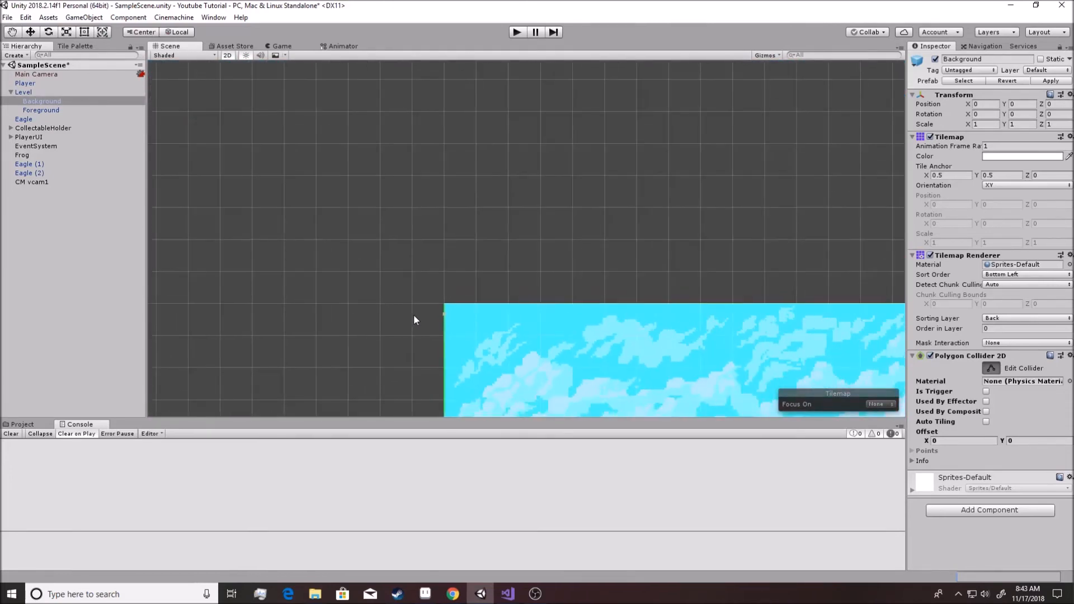
scroll(367, 165, down, 5)
Finish editing the collider shape and enable Is Trigger on the Background's Polygon Collider 2D
click(994, 368)
click(985, 391)
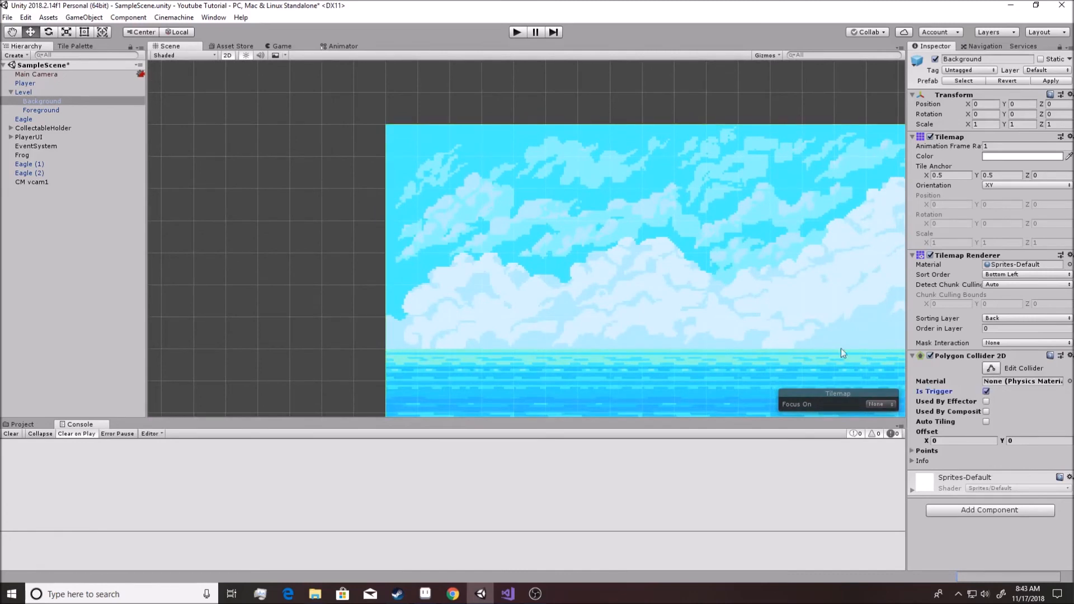
Briefly test the level in play mode with the trigger collider on the background, and exit play mode
scroll(841, 348, down, 6)
scroll(442, 330, down, 2)
middle_drag(418, 320, 243, 199)
middle_drag(432, 288, 287, 311)
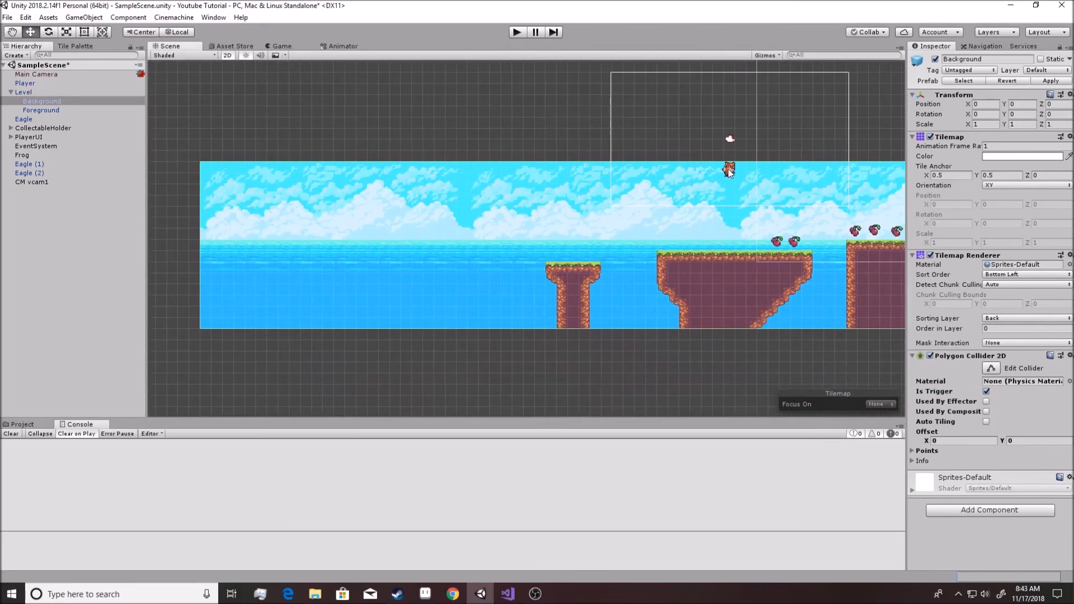
click(520, 32)
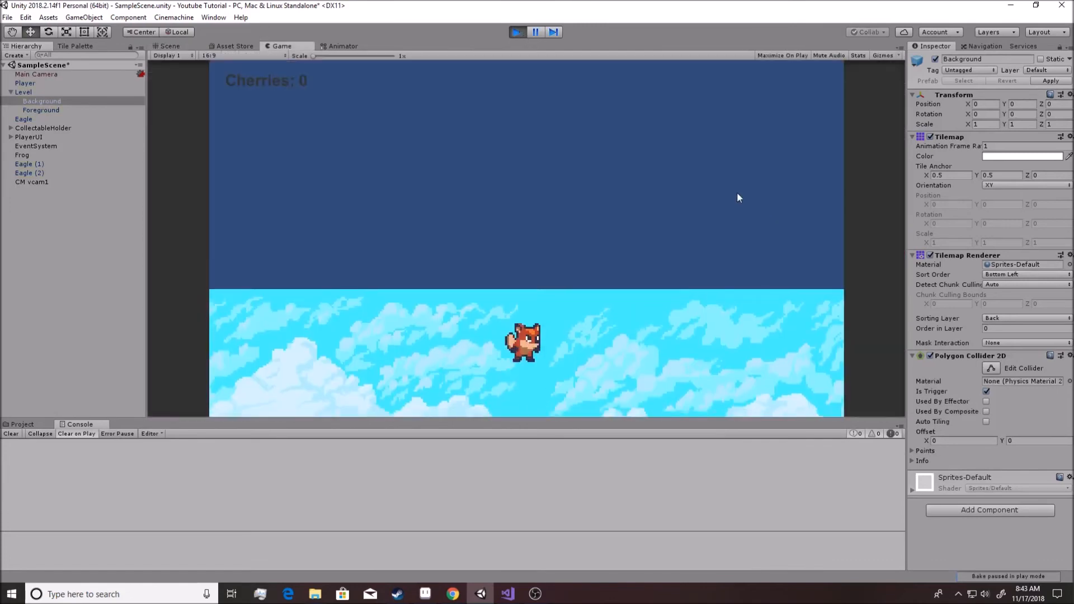
click(518, 35)
Assign the level's Background as the Bounding Shape 2D of CM vcam1's Cinemachine Confiner
click(30, 182)
scroll(1022, 462, down, 4)
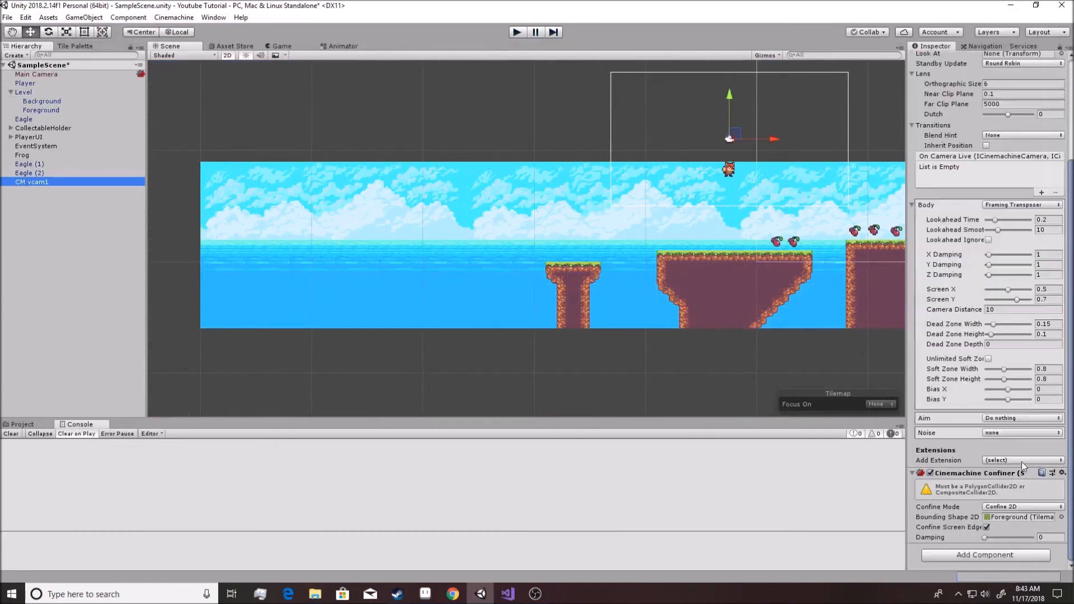
drag(44, 107, 854, 391)
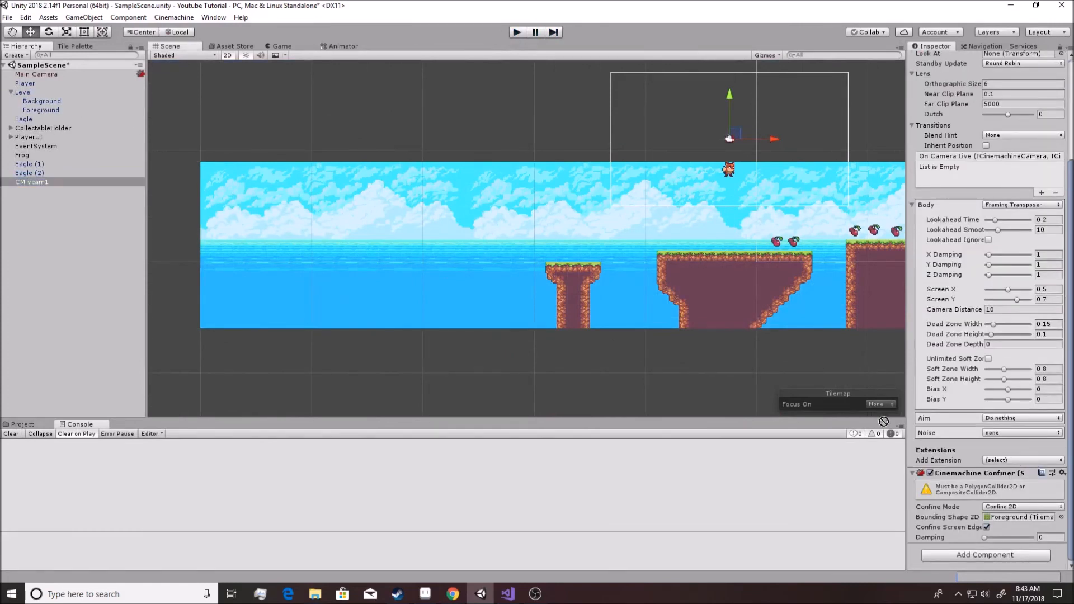
drag(1004, 519, 1013, 516)
Playtest the level with Player selected, running and jumping across the platforms past the last one to check the confined camera, and exit play mode
click(520, 32)
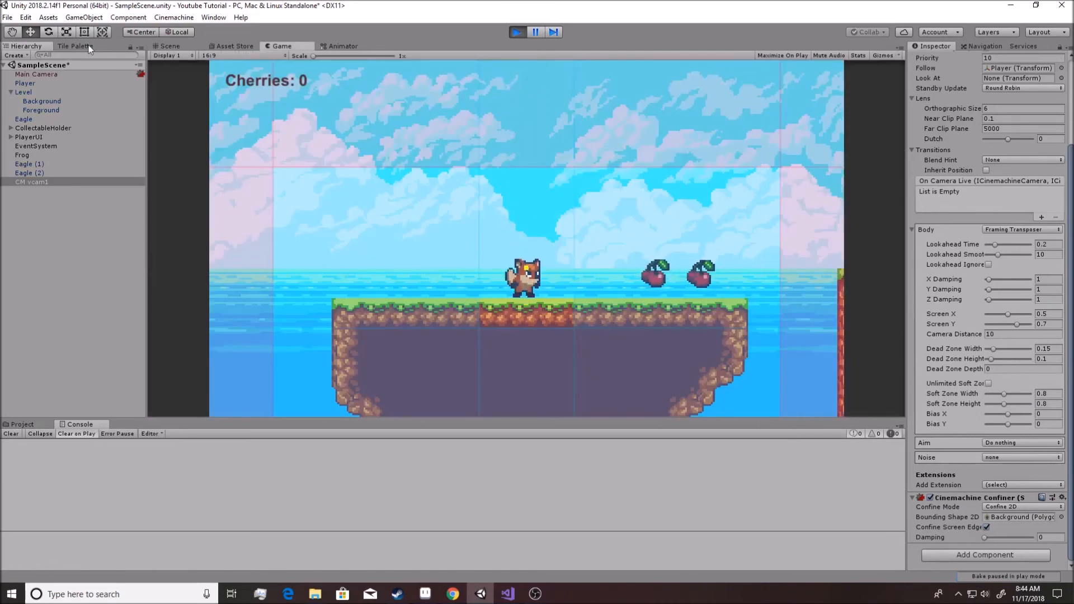
click(34, 83)
click(619, 291)
key(Right)
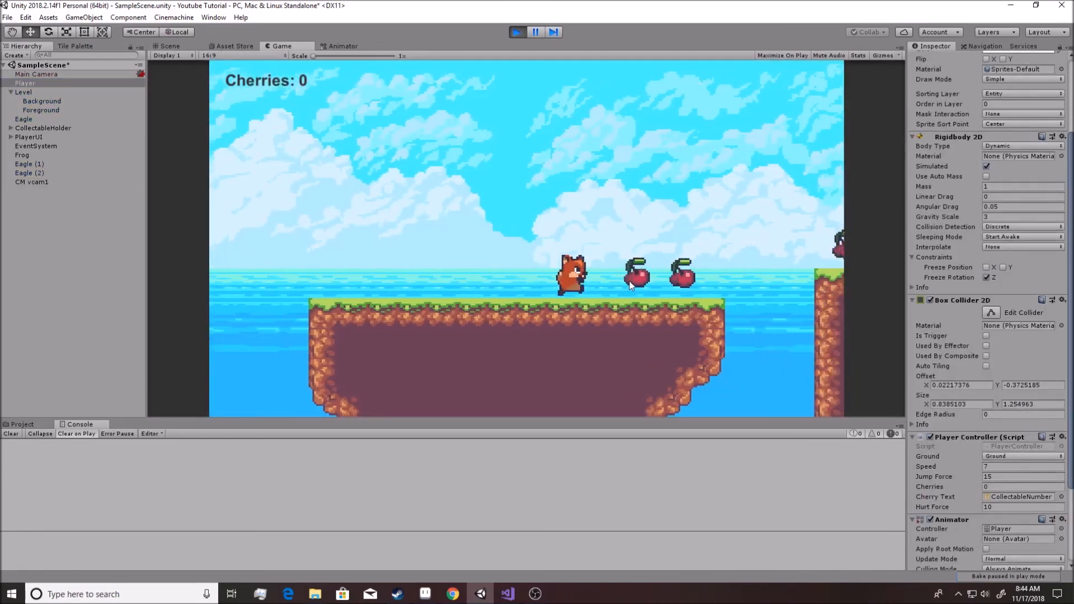
key(space)
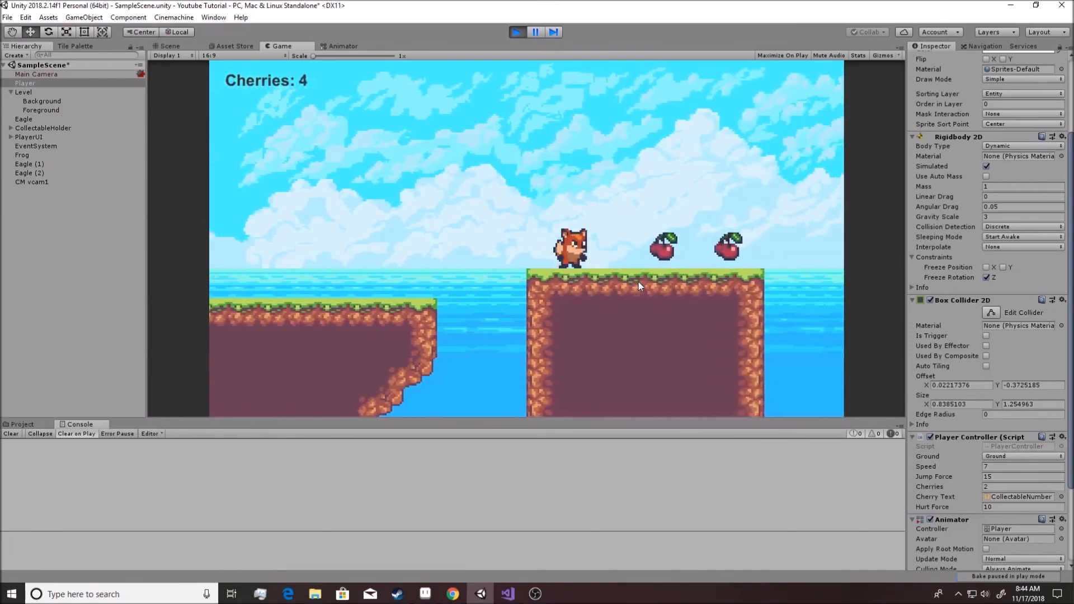
key(space)
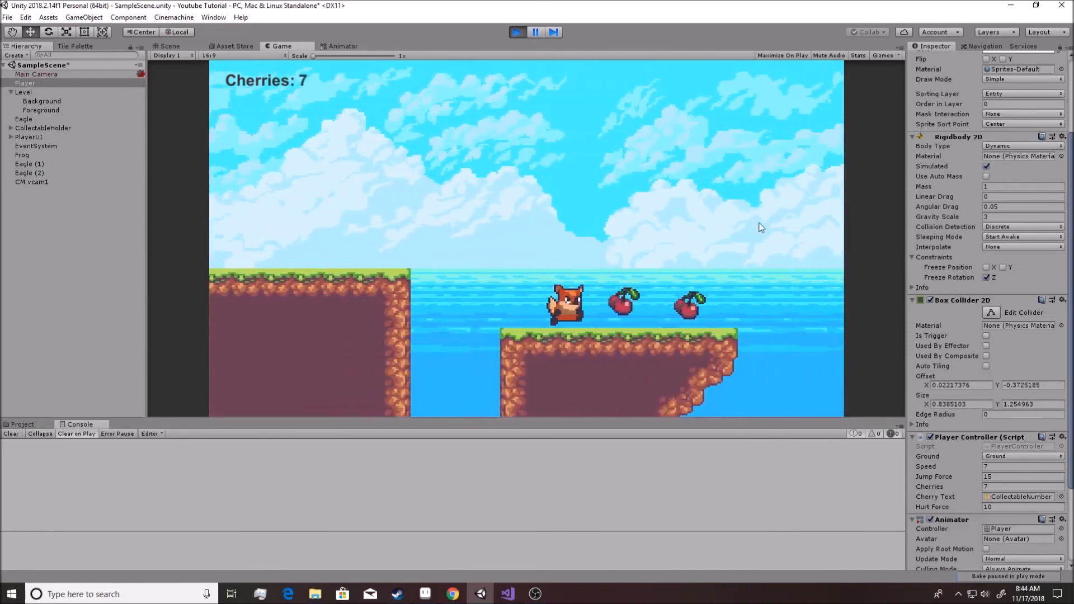
key(space)
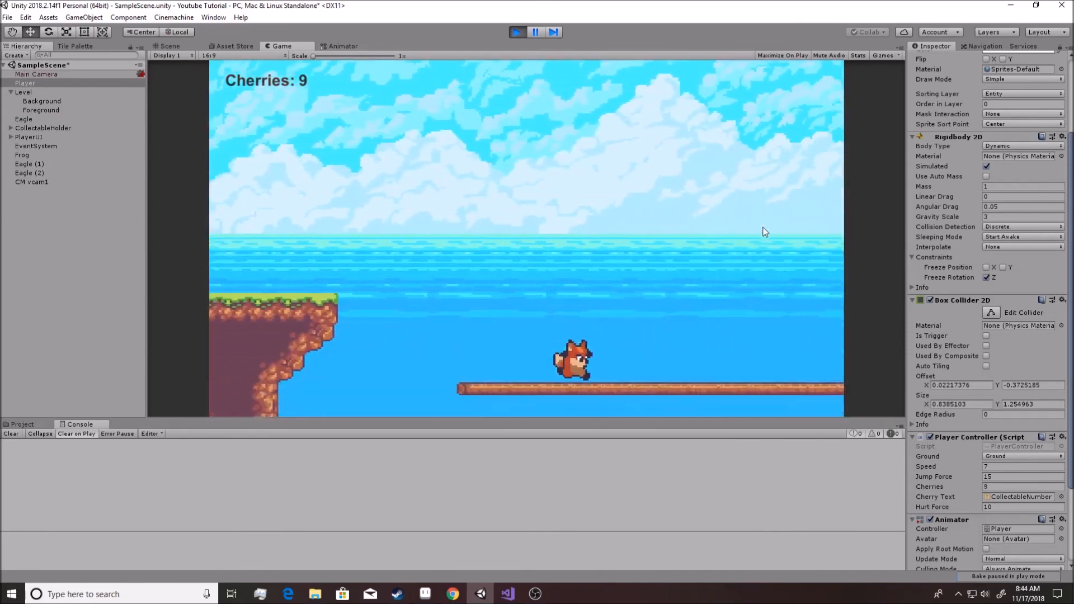
key(space)
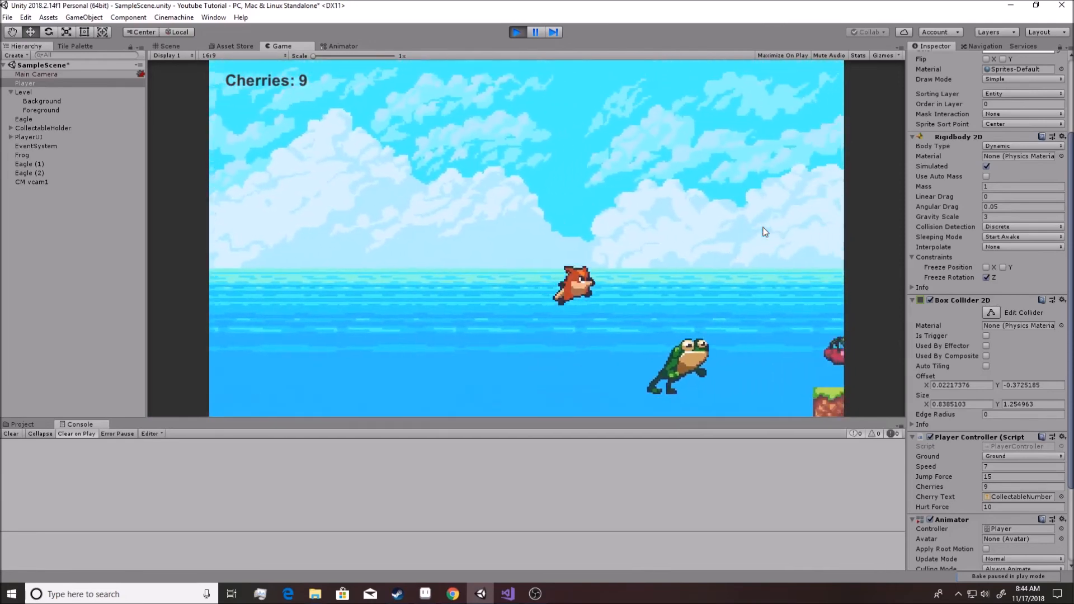
key(space)
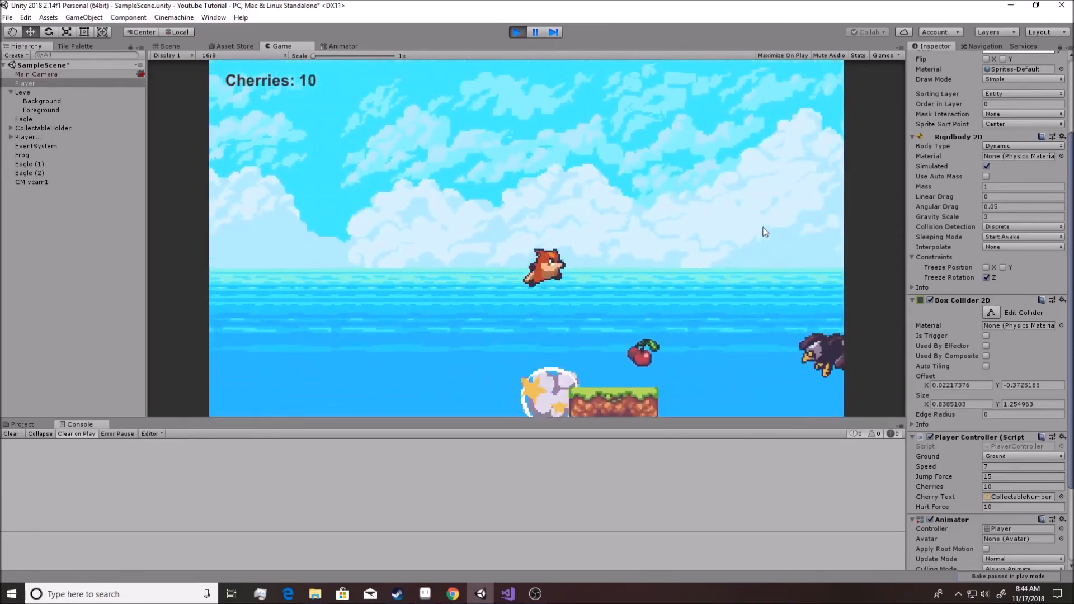
key(space)
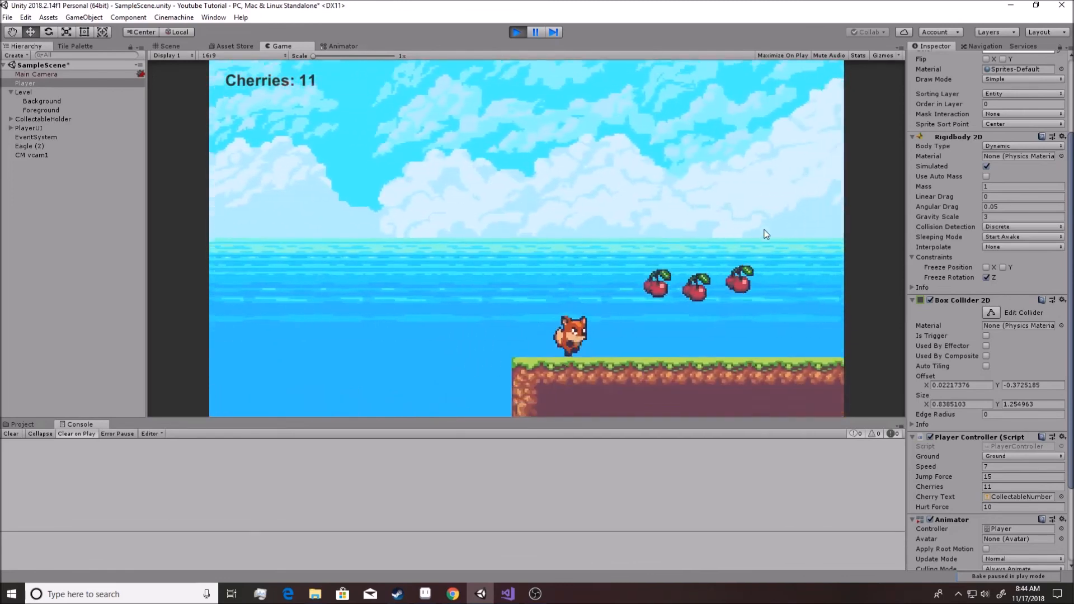
key(space)
key(space)
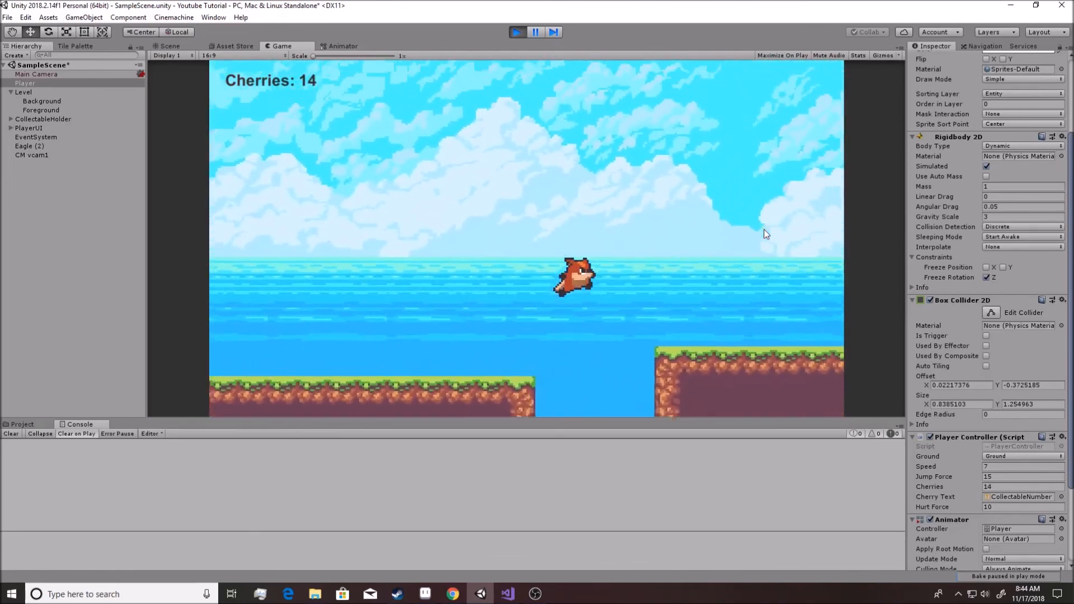
key(space)
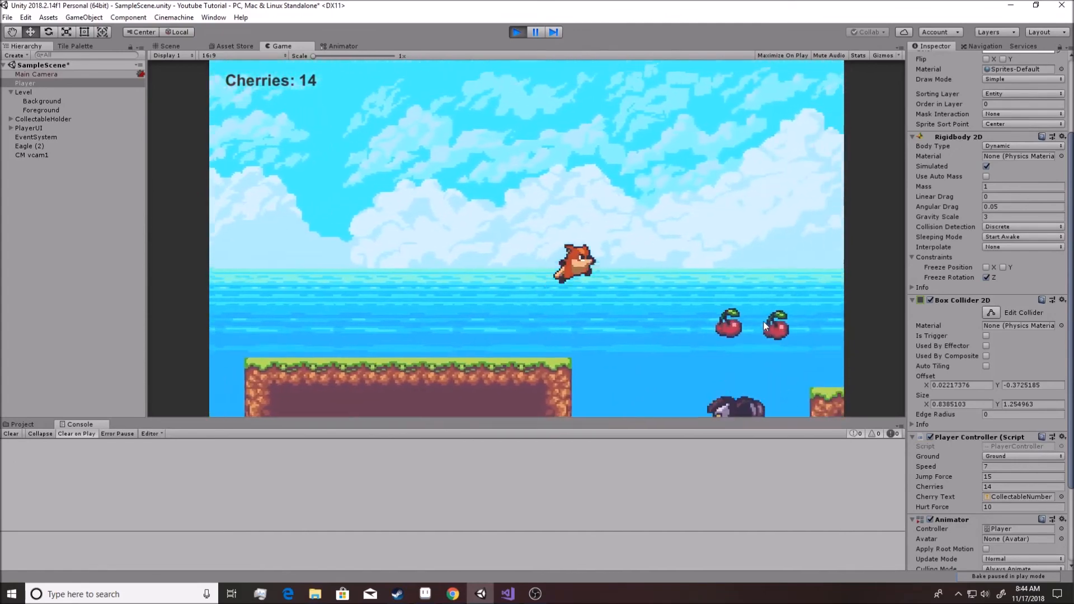
key(Left)
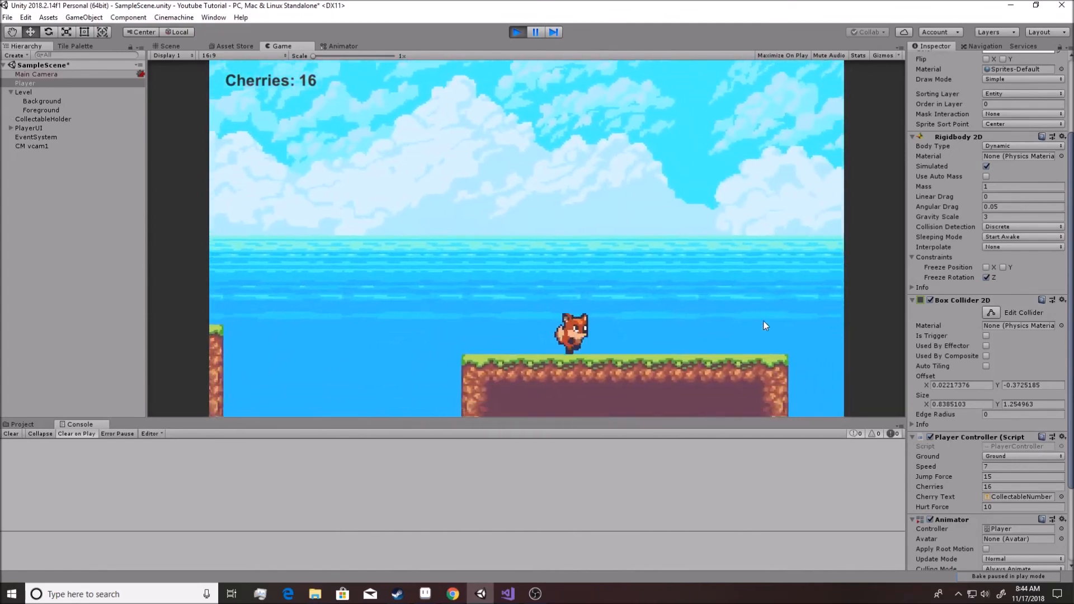
key(Right)
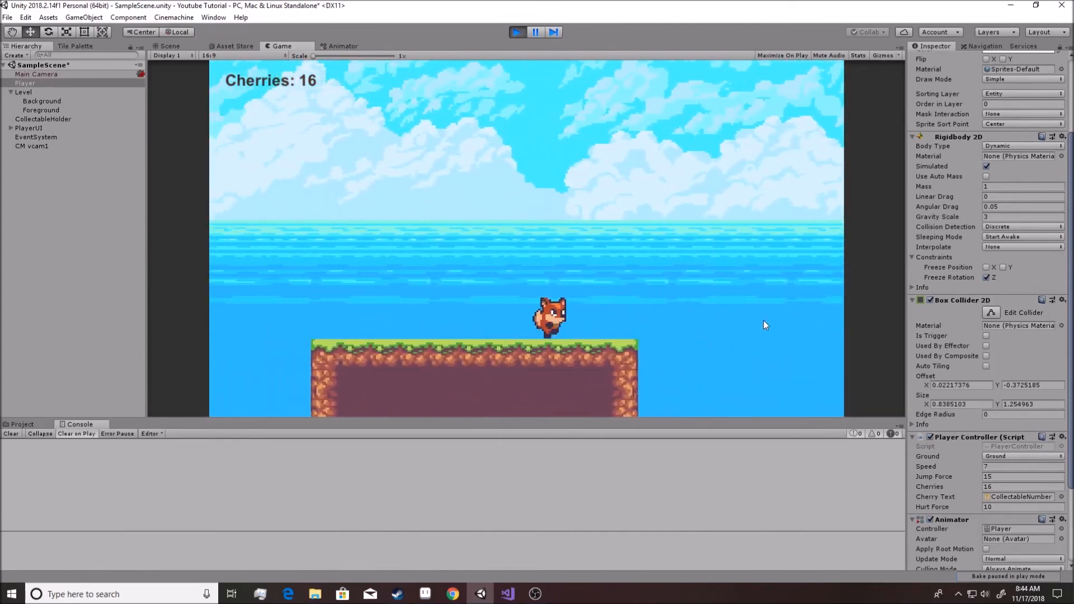
key(space)
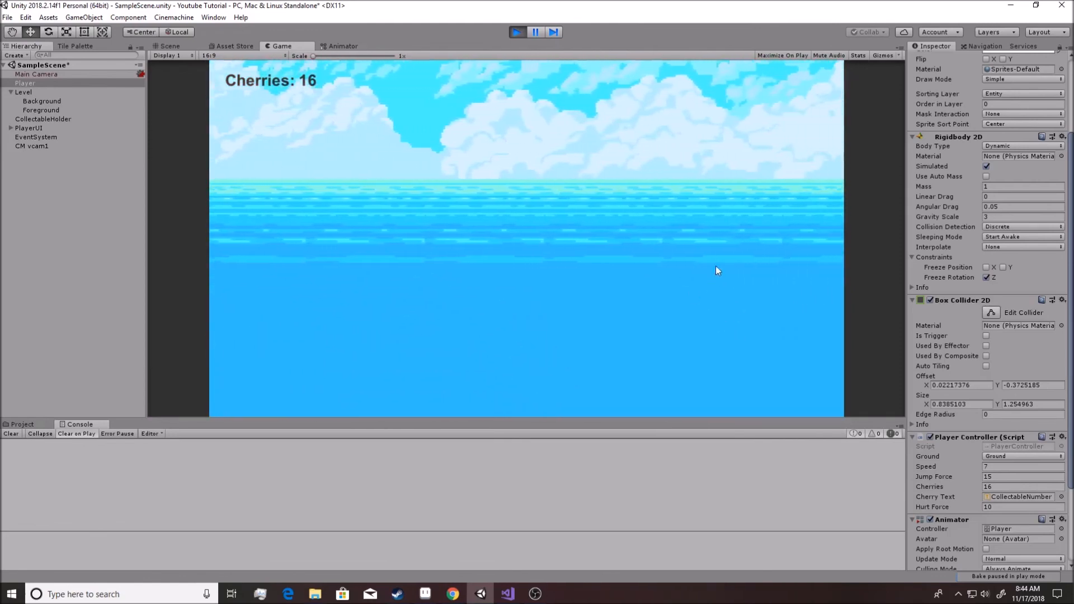
click(518, 32)
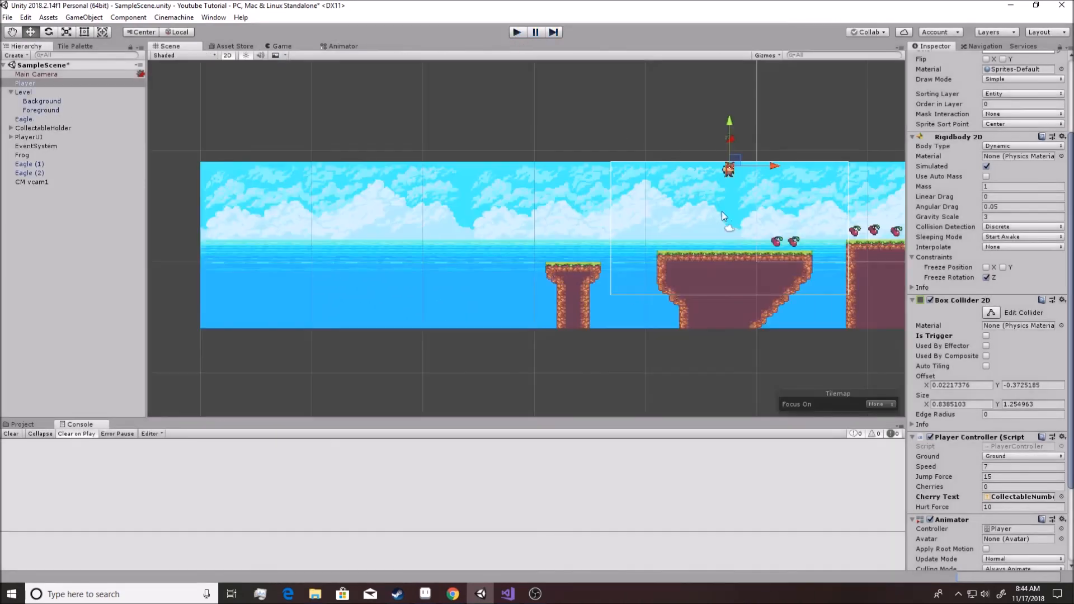
scroll(755, 330, down, 5)
scroll(691, 340, down, 5)
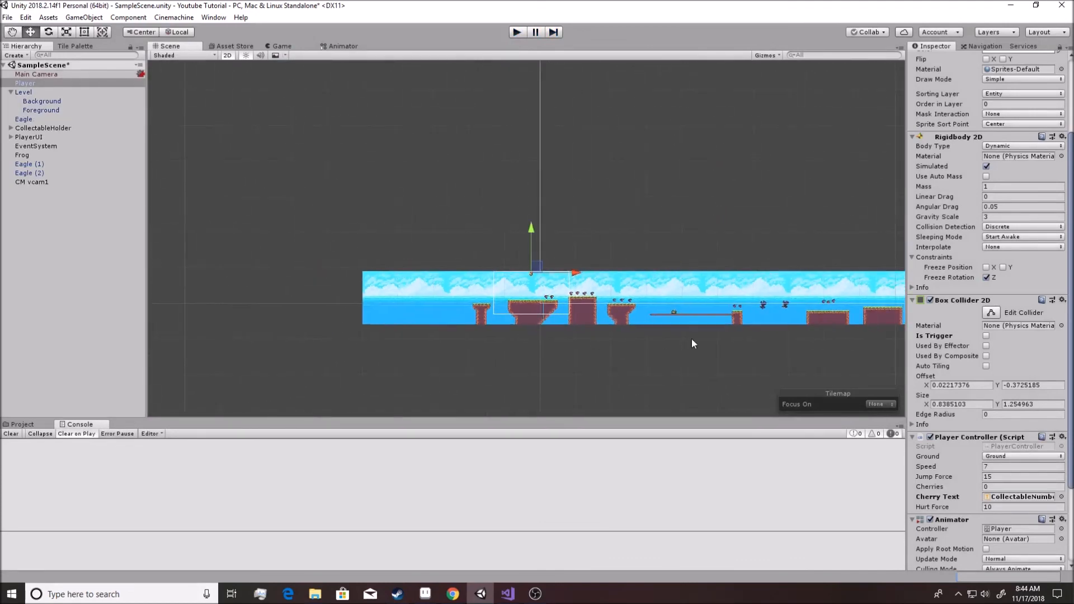
middle_drag(749, 340, 609, 329)
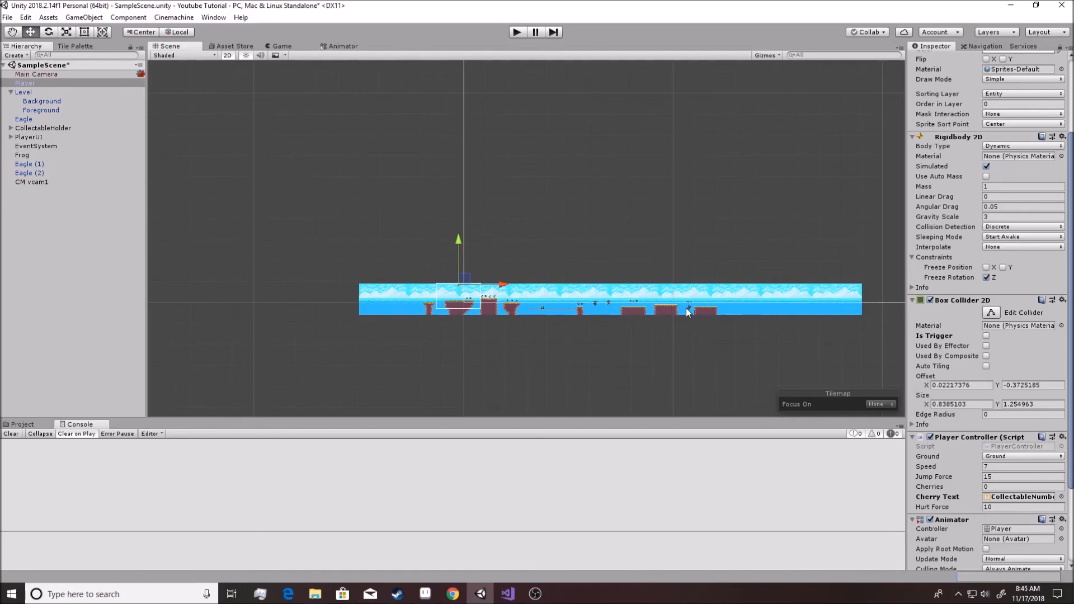
click(535, 593)
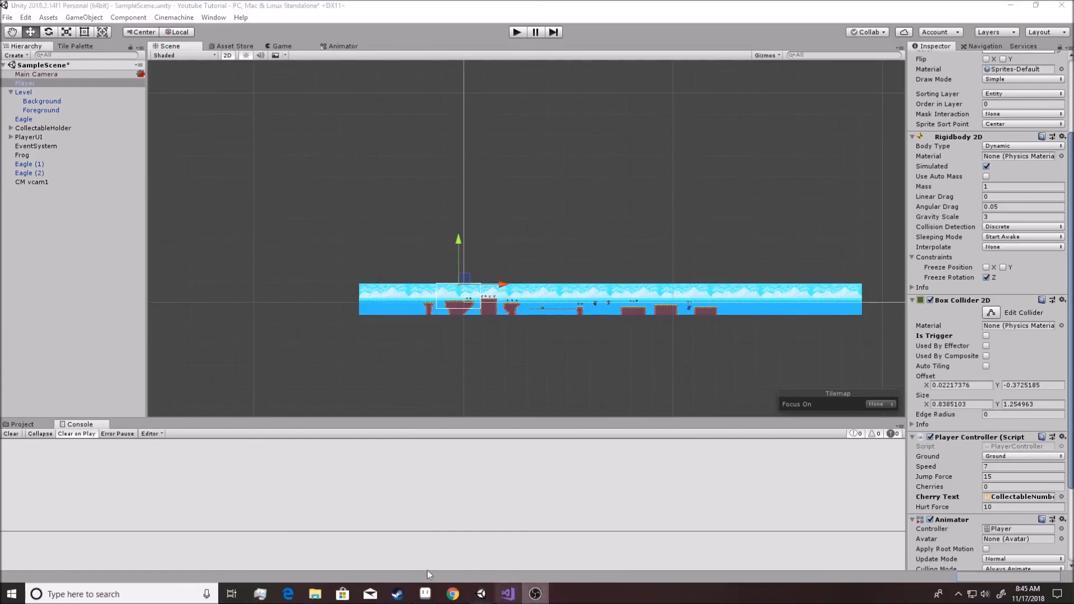